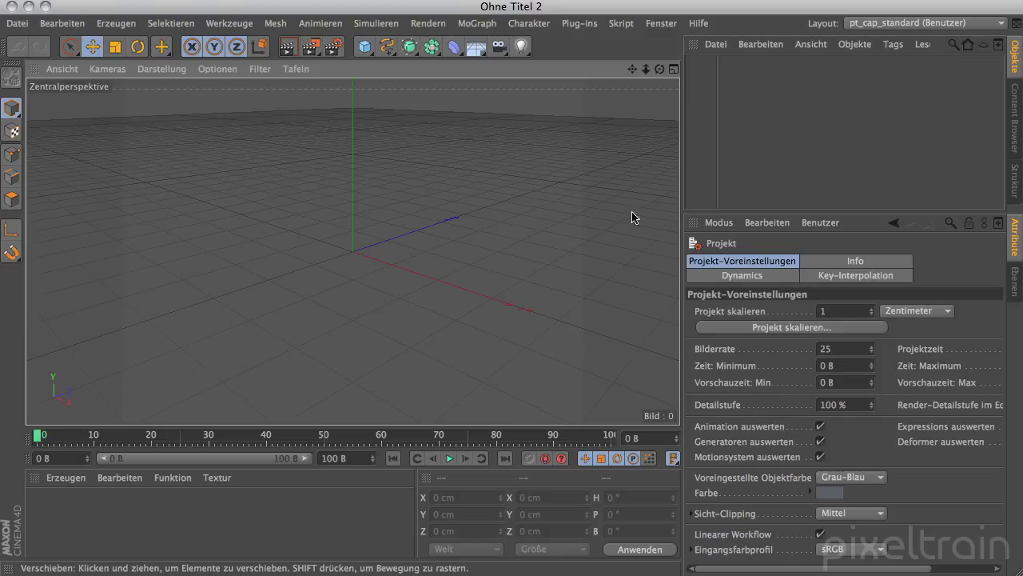
# Add a Pyramide pointing along +Z and flatten it into a low wedge about 53 cm high.
pyautogui.click(363, 50)
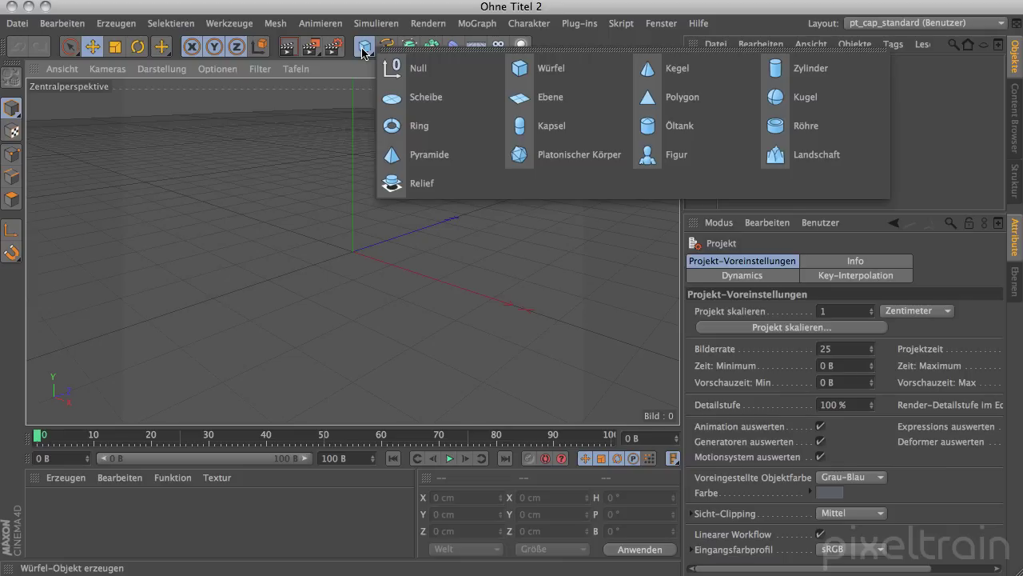
pyautogui.click(418, 154)
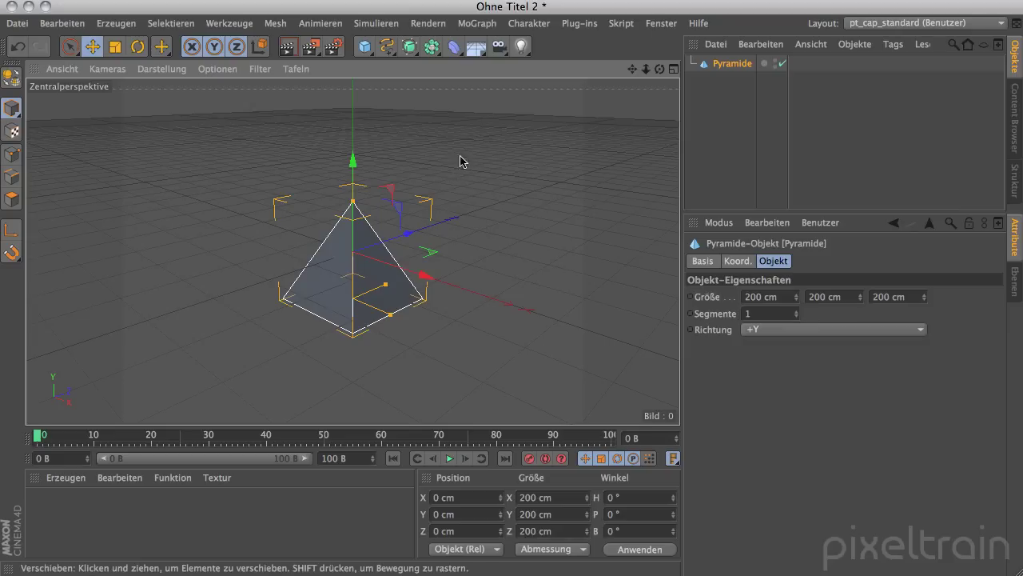
pyautogui.click(794, 330)
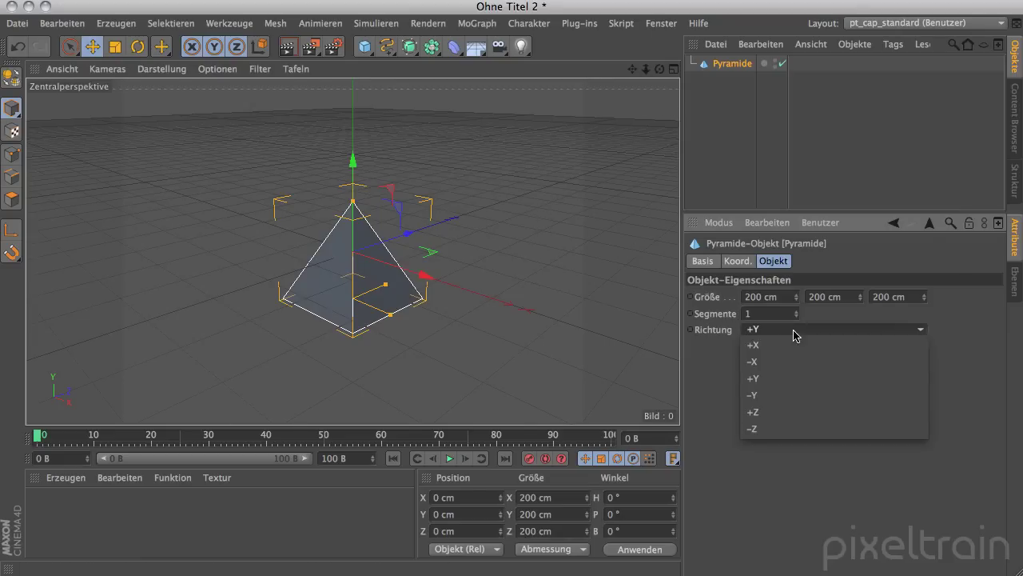
pyautogui.click(785, 421)
pyautogui.moveTo(316, 315); pyautogui.dragTo(317, 281)
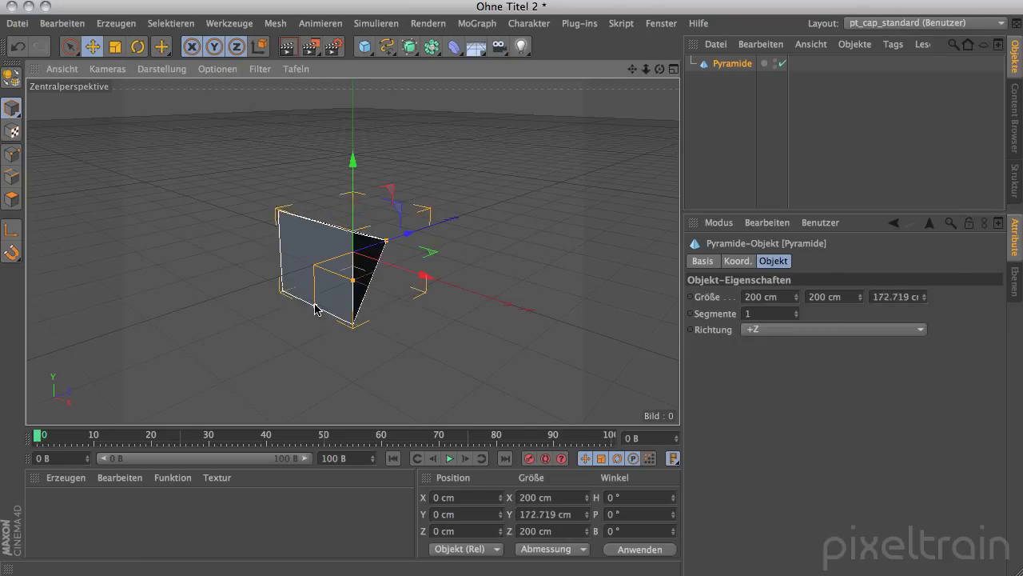
# Deselect the pyramid and orbit the view around it.
pyautogui.press('9')
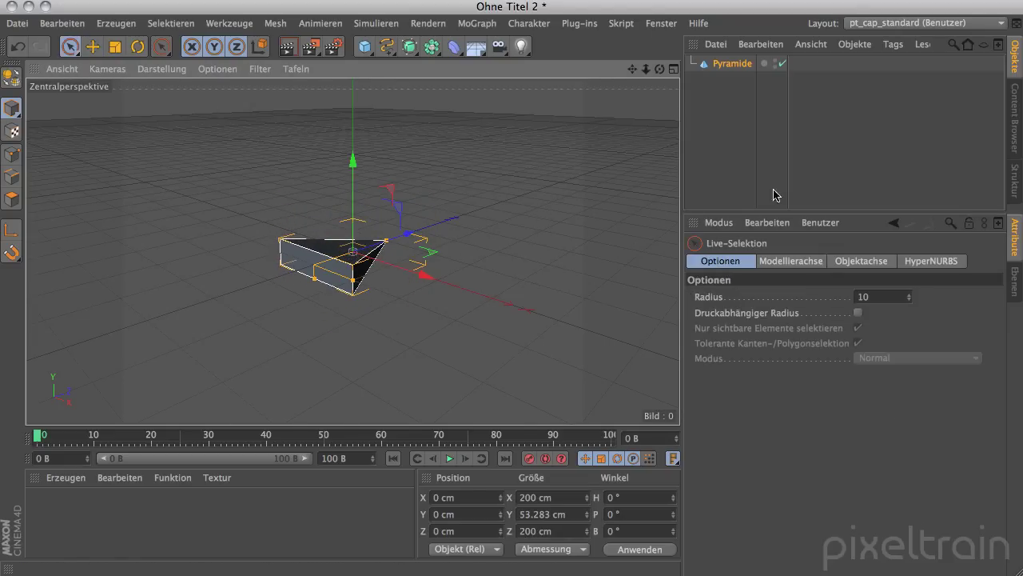
pyautogui.click(772, 194)
pyautogui.moveTo(549, 298)
pyautogui.keyDown('alt'); pyautogui.mouseDown()
pyautogui.moveTo(317, 349)
pyautogui.moveTo(318, 293)
pyautogui.moveTo(343, 293)
pyautogui.moveTo(343, 326)
pyautogui.moveTo(332, 331)
pyautogui.mouseUp(); pyautogui.keyUp('alt')
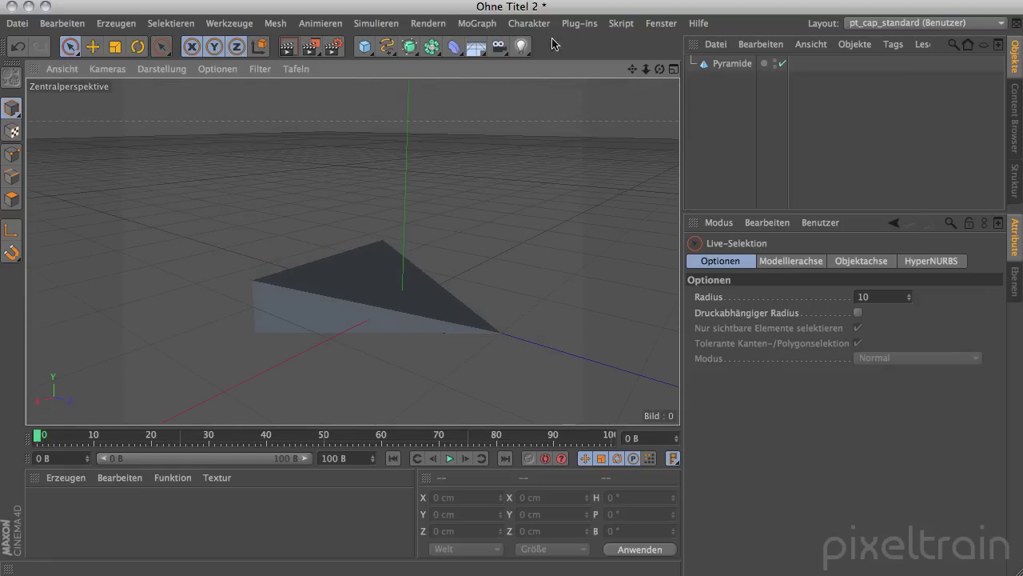
# Add a CMotion object from the Charakter menu and enable it in the Object Manager.
pyautogui.click(528, 23)
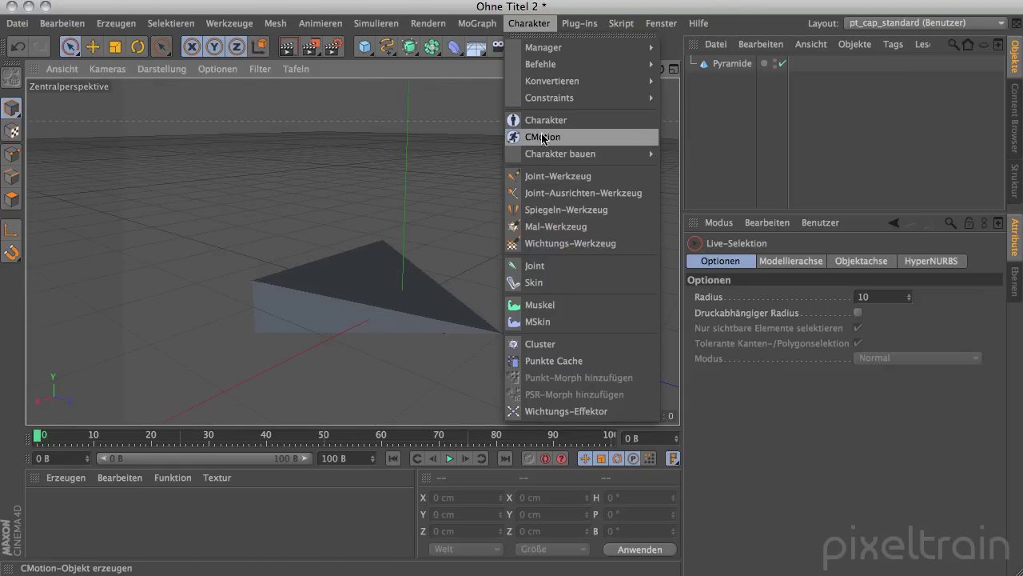
pyautogui.click(543, 134)
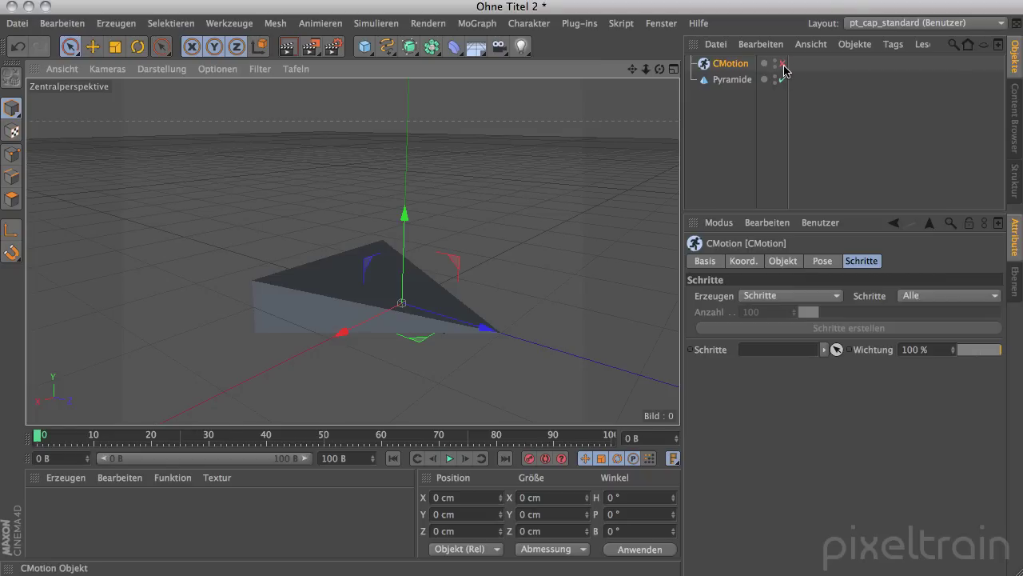
pyautogui.click(783, 64)
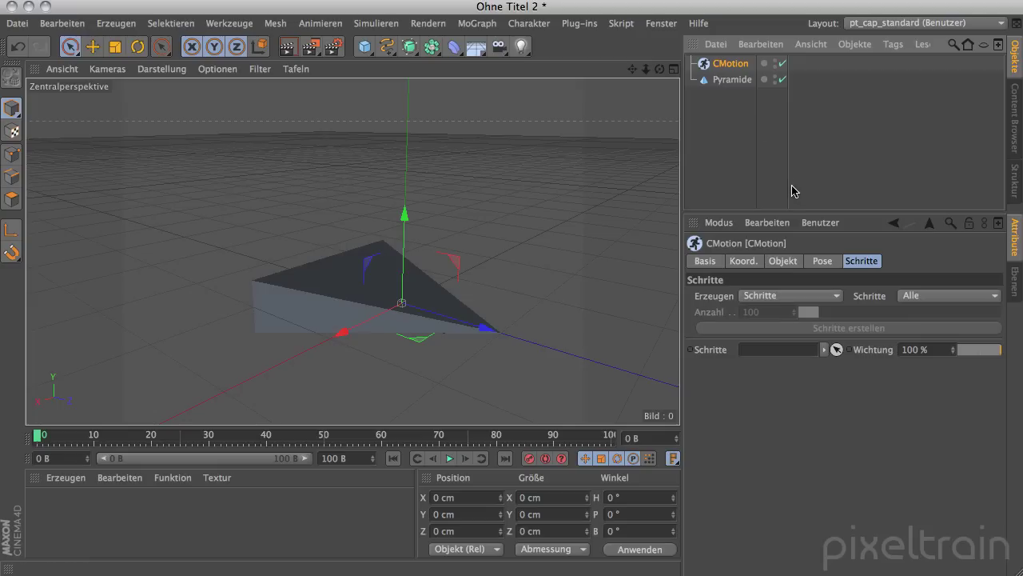
# Drag the Pyramide into the Objekte list on CMotion's Objekt tab.
pyautogui.click(787, 264)
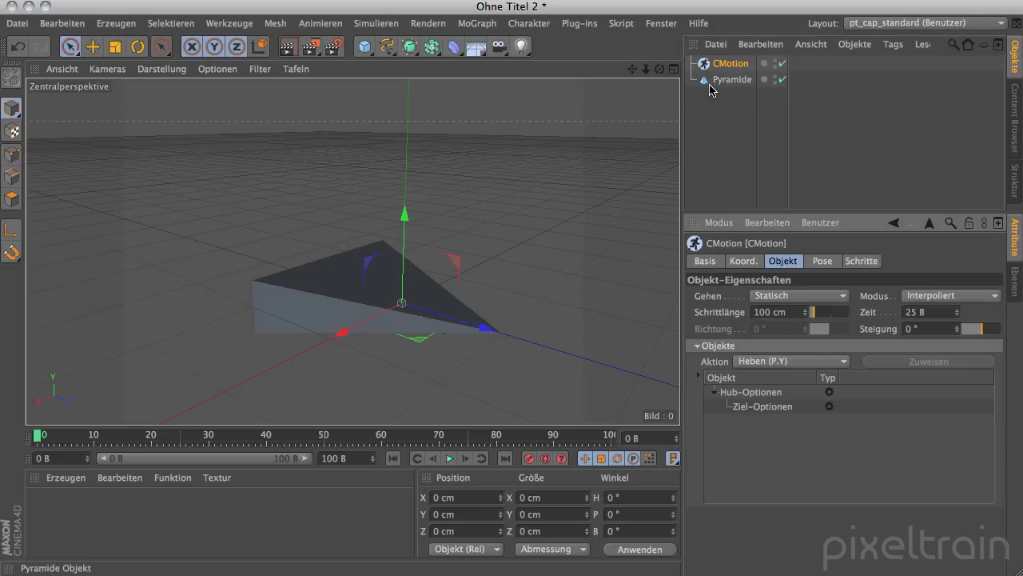
pyautogui.moveTo(708, 80); pyautogui.dragTo(717, 427)
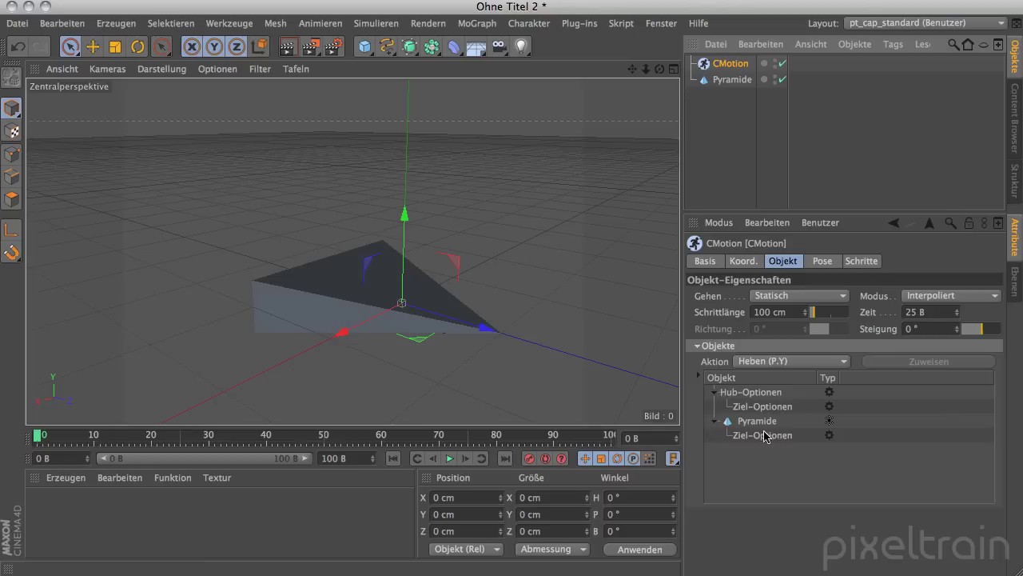
pyautogui.moveTo(797, 211); pyautogui.dragTo(797, 128)
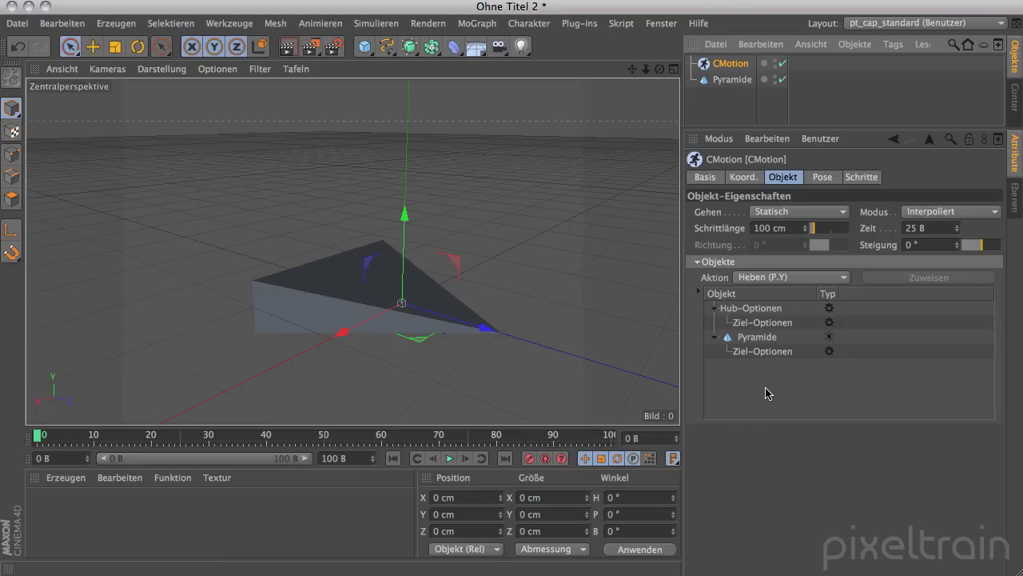
# Play and rewind the animation, then select the Pyramide entry in CMotion's list.
pyautogui.click(450, 459)
pyautogui.click(451, 459)
pyautogui.click(392, 459)
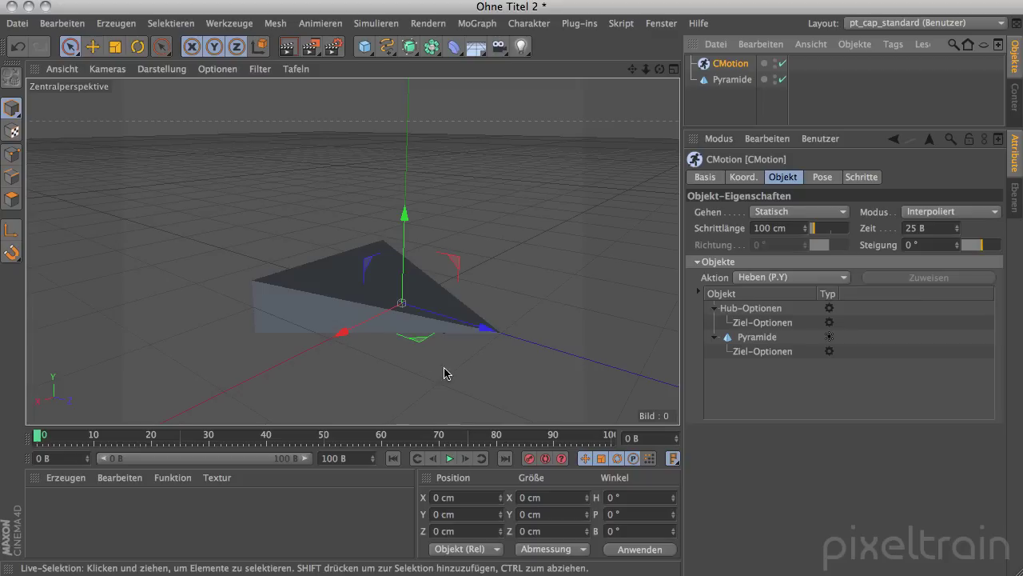
pyautogui.click(764, 337)
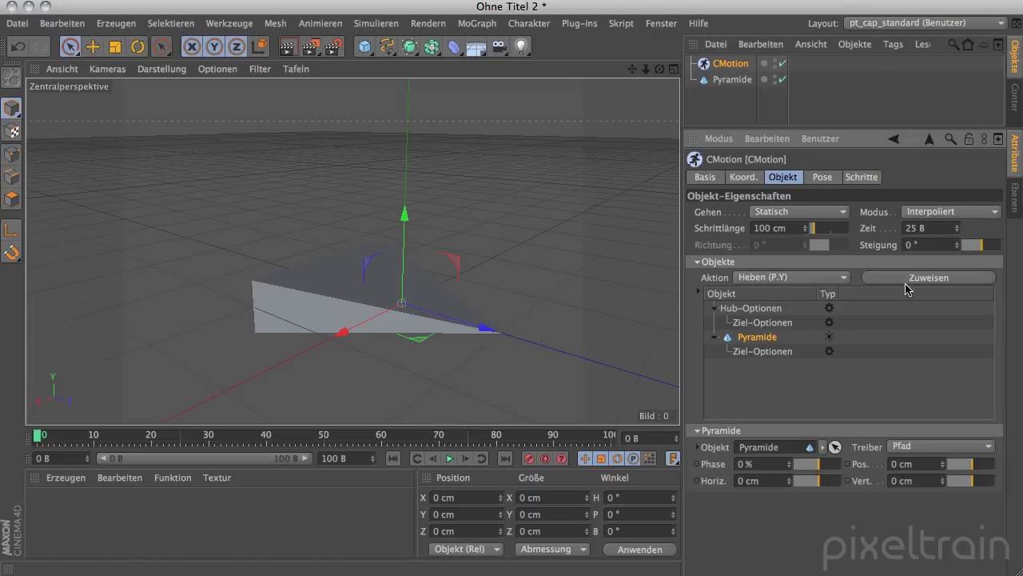
# Assign one Heben (P.Y) action to the Pyramide, deleting the duplicate, and play it from a low view.
pyautogui.click(844, 277)
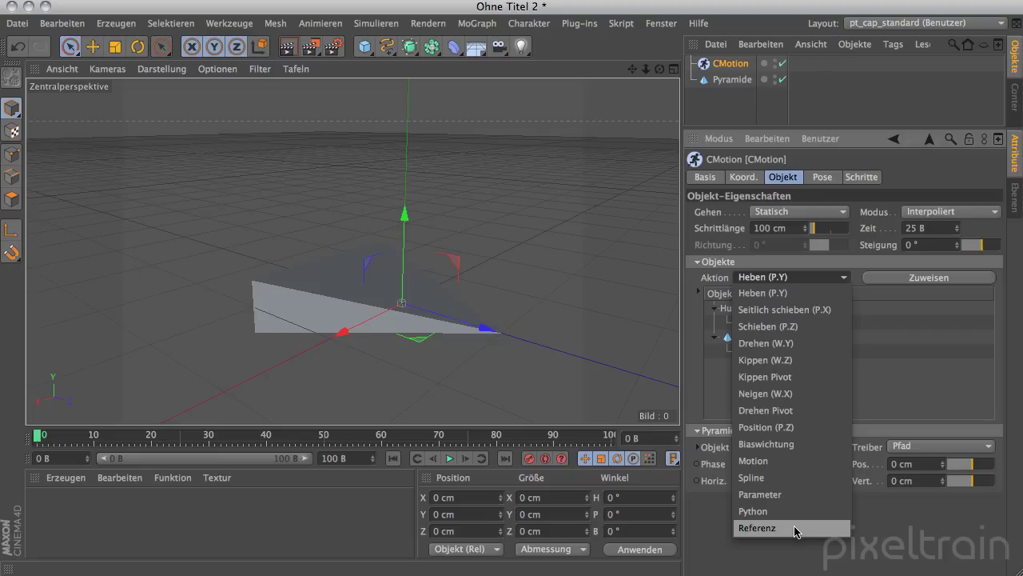
pyautogui.click(789, 294)
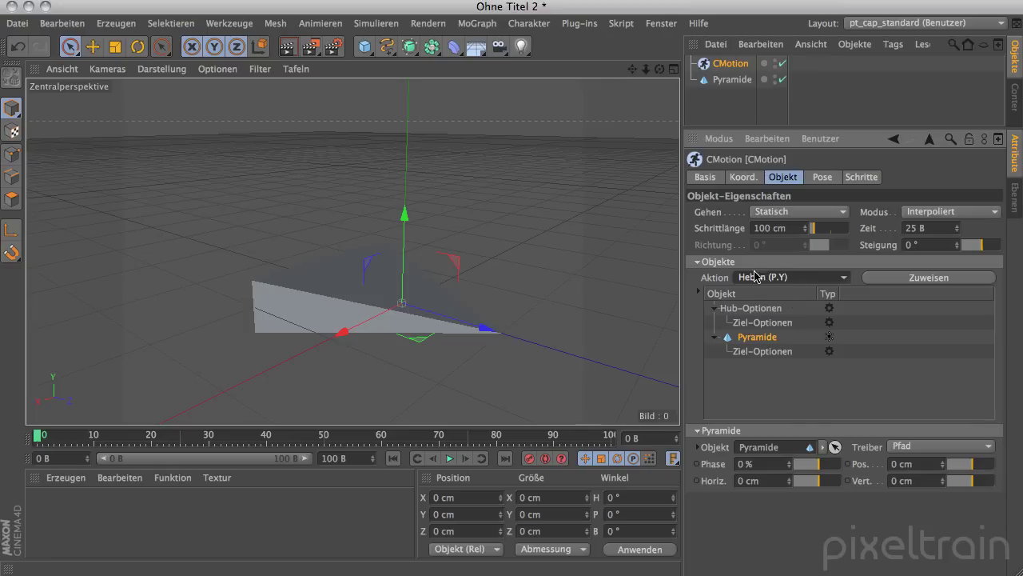
pyautogui.click(928, 279)
pyautogui.click(928, 279)
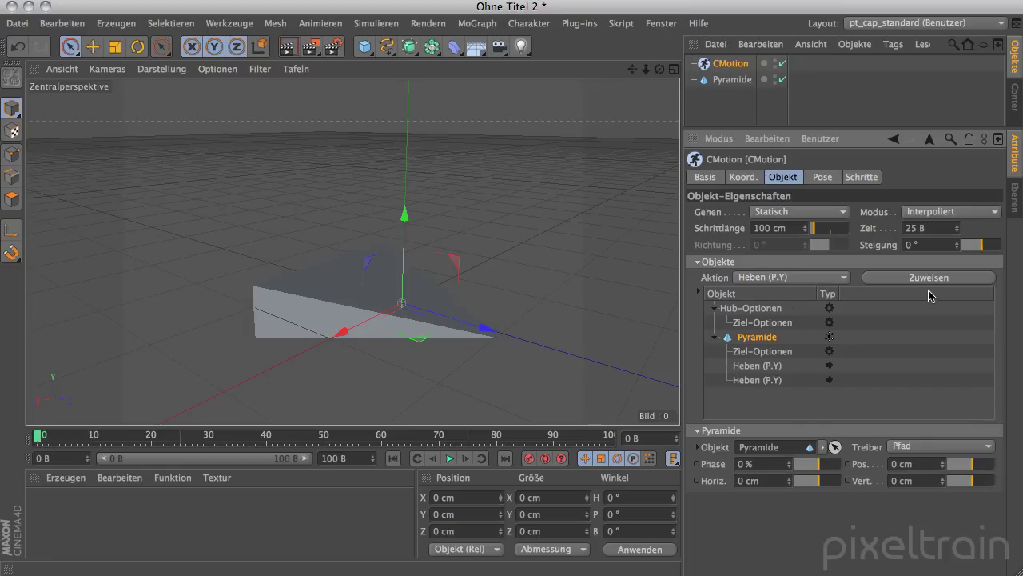
pyautogui.click(756, 380)
pyautogui.press('Delete')
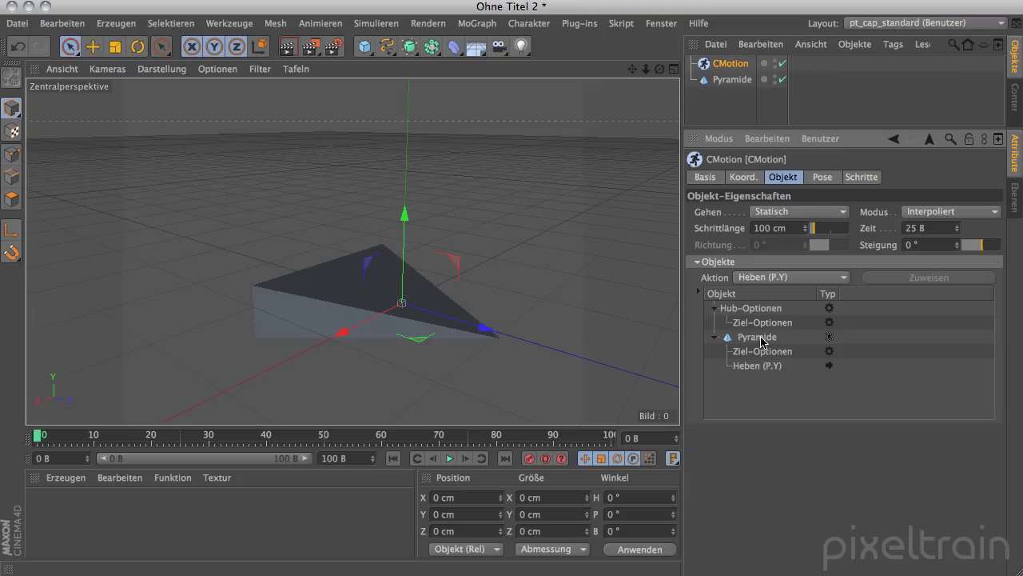
pyautogui.click(450, 458)
pyautogui.moveTo(524, 384)
pyautogui.keyDown('alt'); pyautogui.mouseDown()
pyautogui.moveTo(408, 201)
pyautogui.moveTo(502, 222)
pyautogui.moveTo(389, 299)
pyautogui.moveTo(499, 293)
pyautogui.mouseUp(); pyautogui.keyUp('alt')
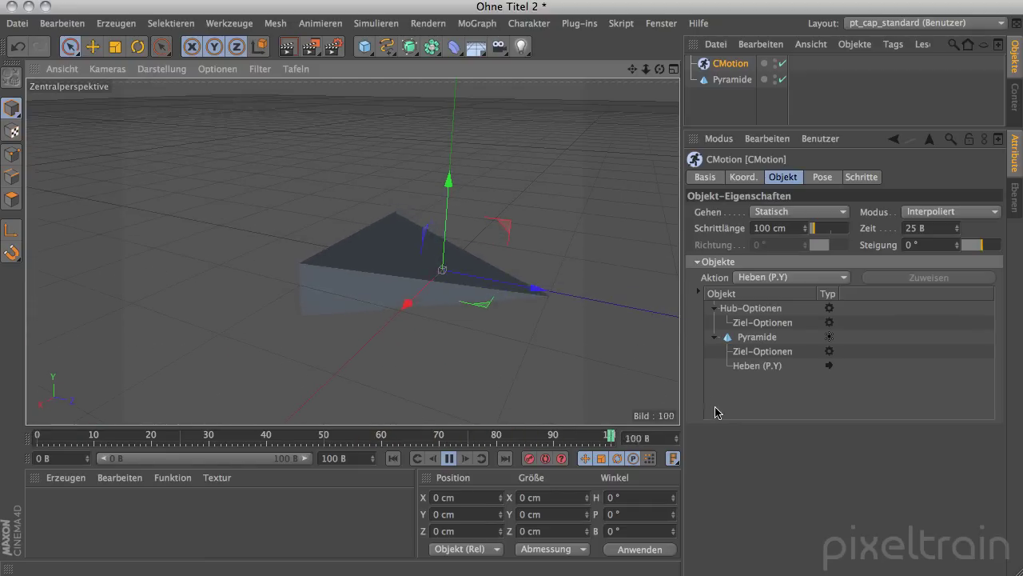
# Show the Heben (P.Y) action's 5 cm lift settings and two-peak curve in wider panels, then stop playback.
pyautogui.click(749, 366)
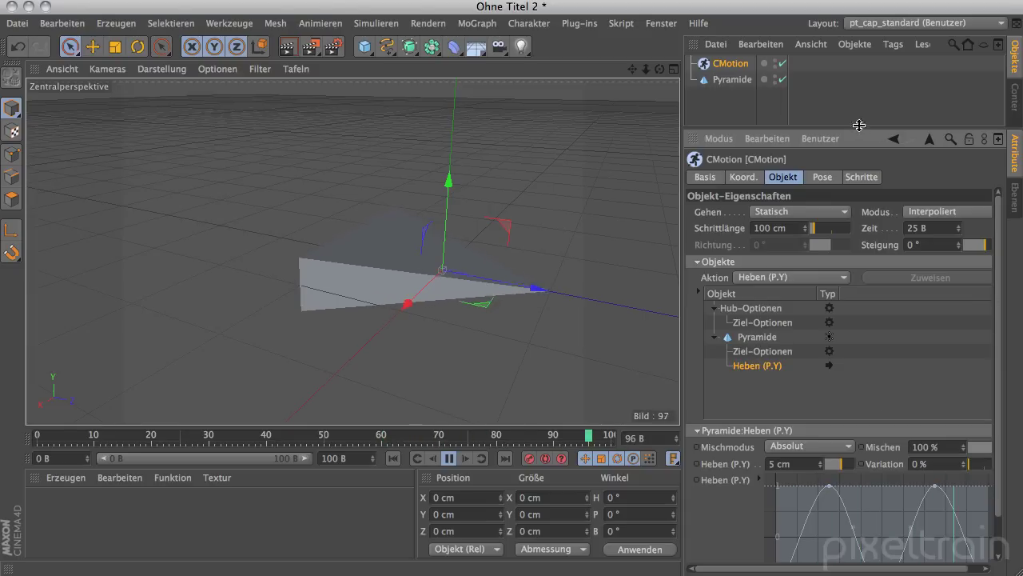
pyautogui.moveTo(860, 125); pyautogui.dragTo(859, 103)
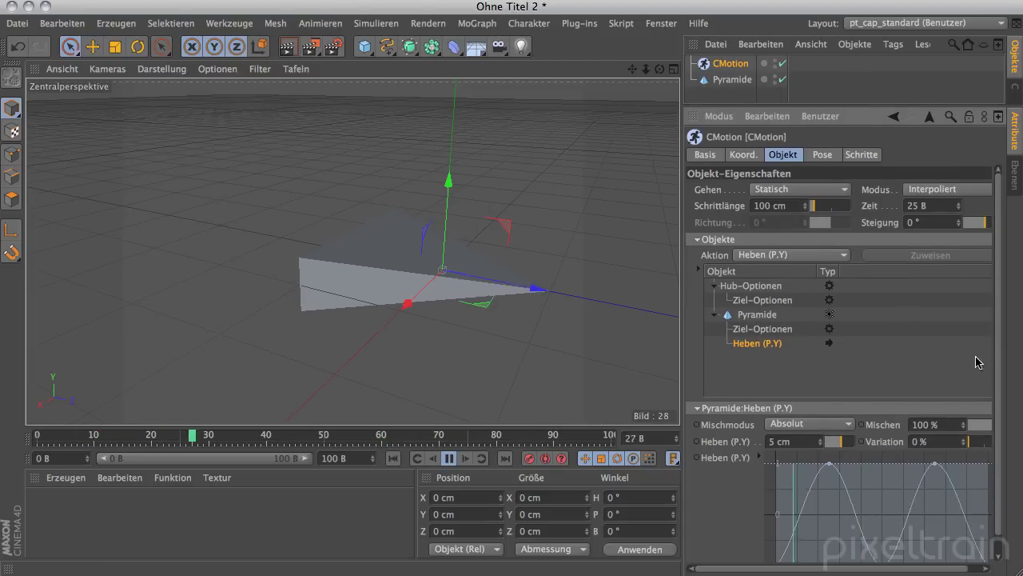
pyautogui.scroll(-1, 999, 340)
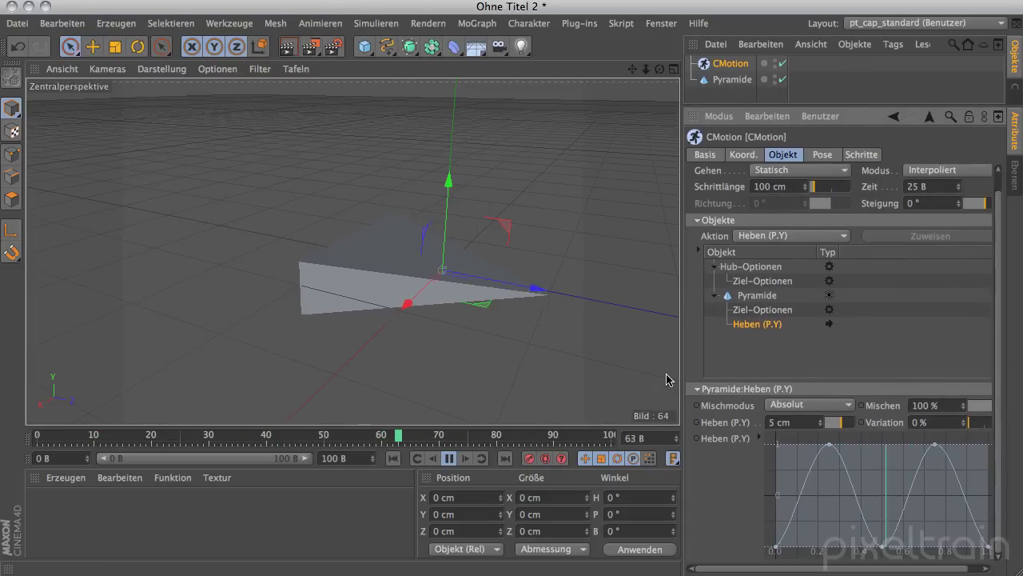
pyautogui.moveTo(682, 358); pyautogui.dragTo(607, 390)
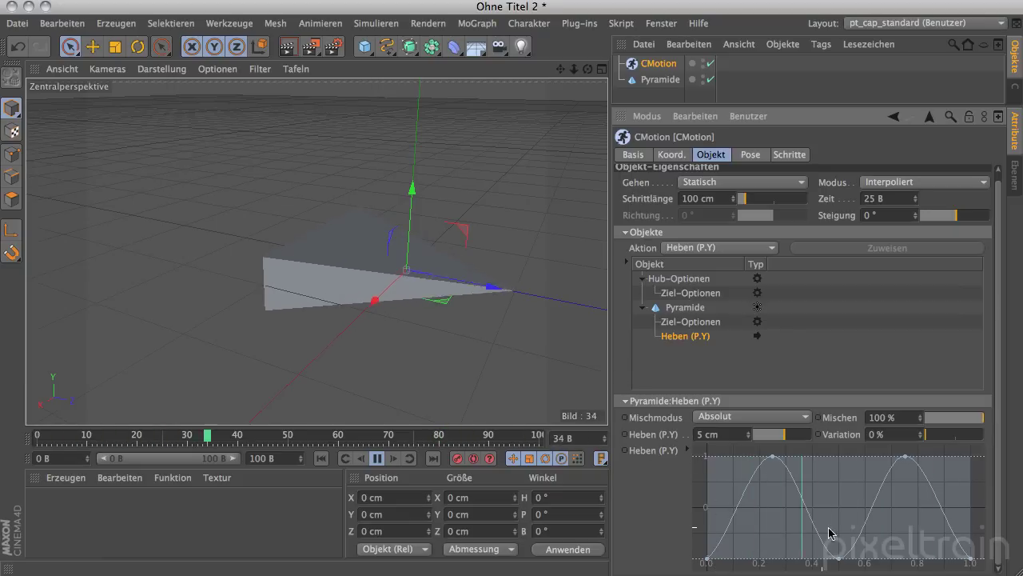
pyautogui.click(377, 458)
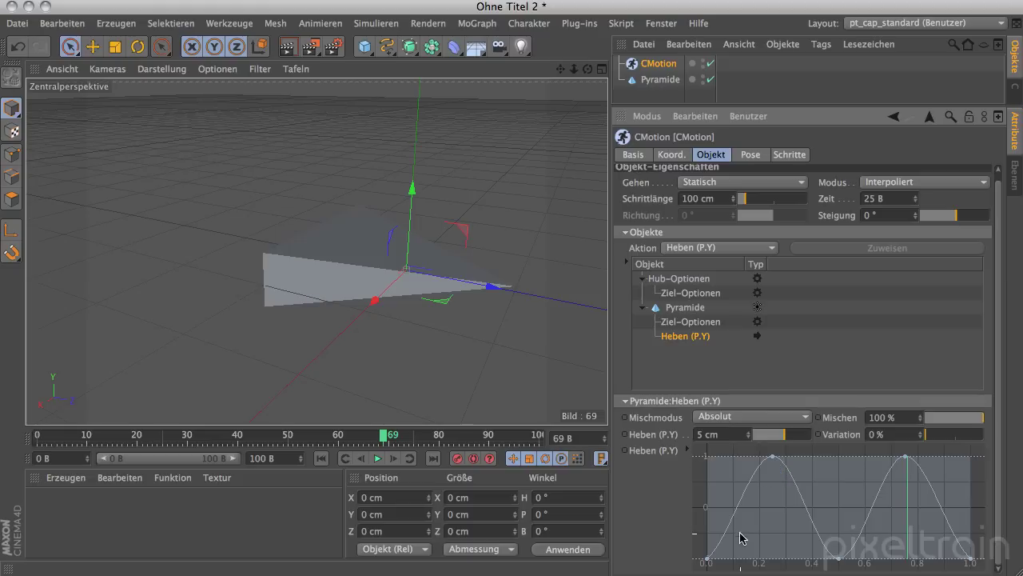
# Replace the lift curve's points with one raised middle point forming a single bell, then play.
pyautogui.click(773, 458)
pyautogui.press('Delete')
pyautogui.click(840, 558)
pyautogui.press('Delete')
pyautogui.click(906, 457)
pyautogui.press('Delete')
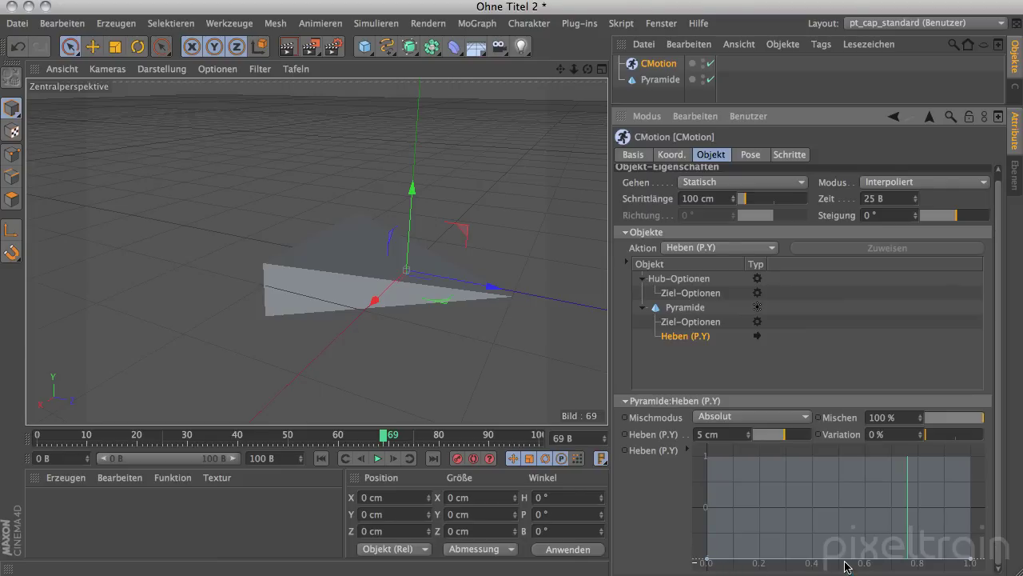
pyautogui.keyDown('ctrl'); pyautogui.moveTo(849, 559); pyautogui.dragTo(839, 457); pyautogui.keyUp('ctrl')
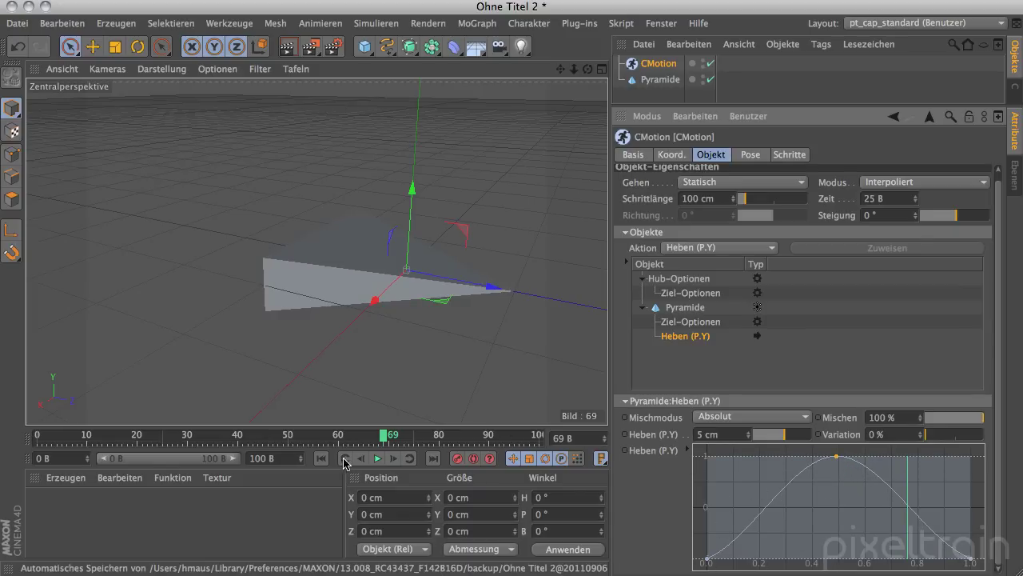
pyautogui.click(378, 458)
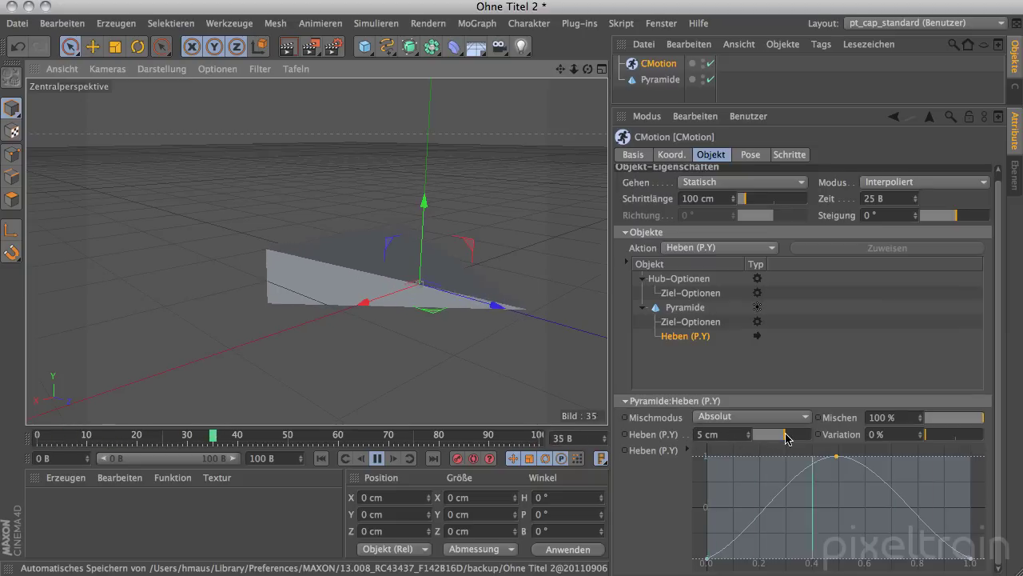
# Set the Heben (P.Y) lift height to 50 cm.
pyautogui.doubleClick(699, 434)
pyautogui.write('50')
pyautogui.press('Return')
pyautogui.moveTo(475, 357)
pyautogui.keyDown('alt'); pyautogui.mouseDown()
pyautogui.moveTo(332, 325)
pyautogui.moveTo(413, 315)
pyautogui.moveTo(479, 347)
pyautogui.moveTo(395, 311)
pyautogui.moveTo(346, 312)
pyautogui.mouseUp(); pyautogui.keyUp('alt')
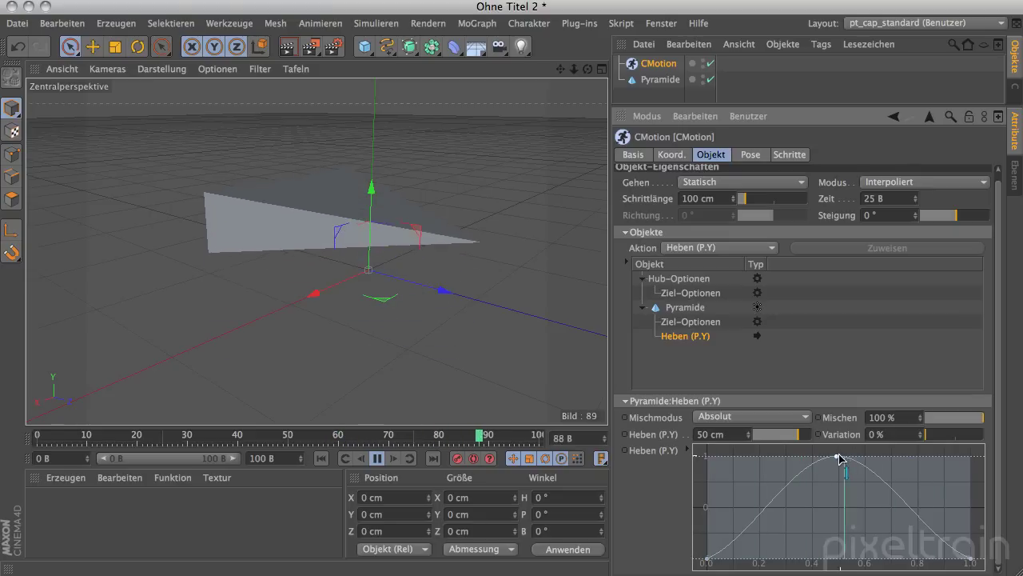
# Raise the curve's start and end points to zero and watch the lift from low and raised angles.
pyautogui.moveTo(837, 562); pyautogui.dragTo(837, 511)
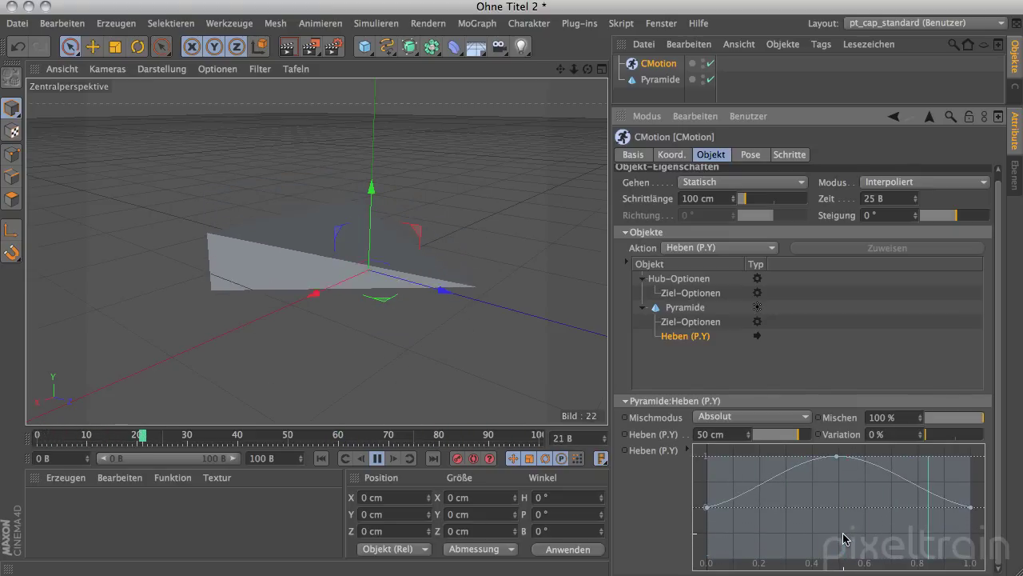
pyautogui.moveTo(521, 371)
pyautogui.keyDown('alt'); pyautogui.mouseDown()
pyautogui.moveTo(338, 356)
pyautogui.moveTo(354, 311)
pyautogui.mouseUp(); pyautogui.keyUp('alt')
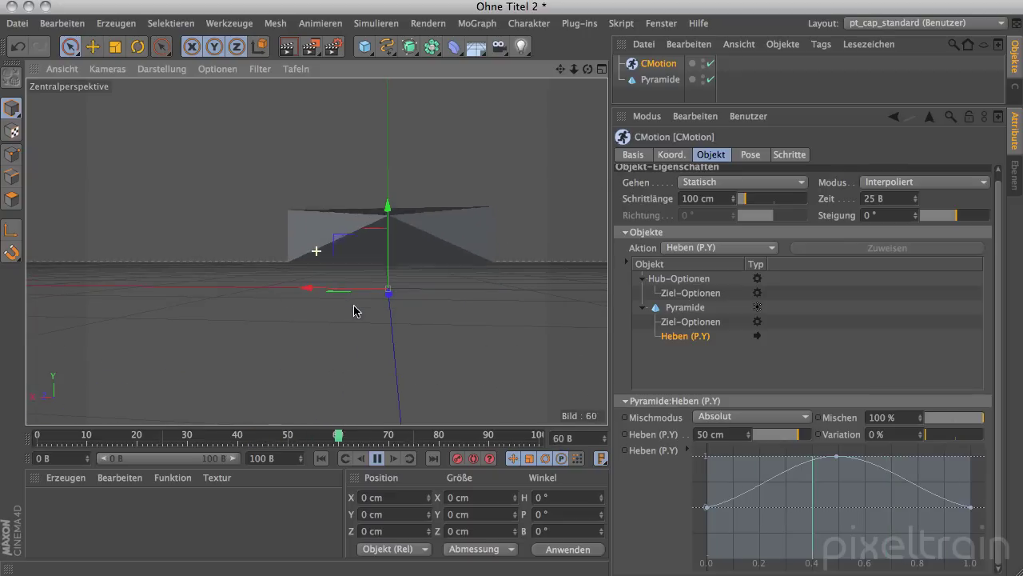
pyautogui.moveTo(354, 309)
pyautogui.keyDown('alt'); pyautogui.mouseDown()
pyautogui.moveTo(451, 376)
pyautogui.moveTo(496, 383)
pyautogui.mouseUp(); pyautogui.keyUp('alt')
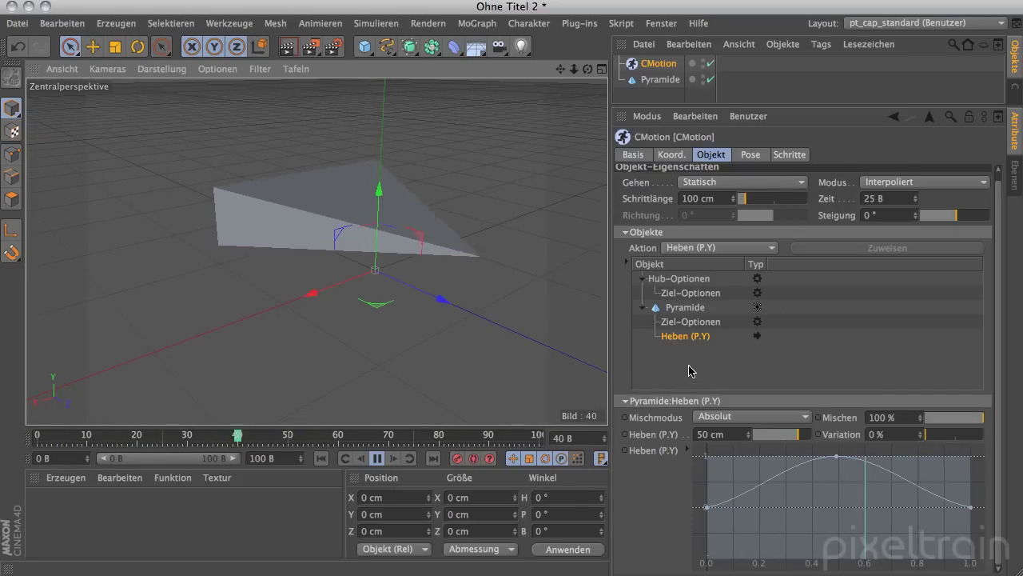
# Delete the extra Heben (P.Y) row under Pyramide and select the second lift to show its 5 cm two-peak curve.
pyautogui.click(694, 316)
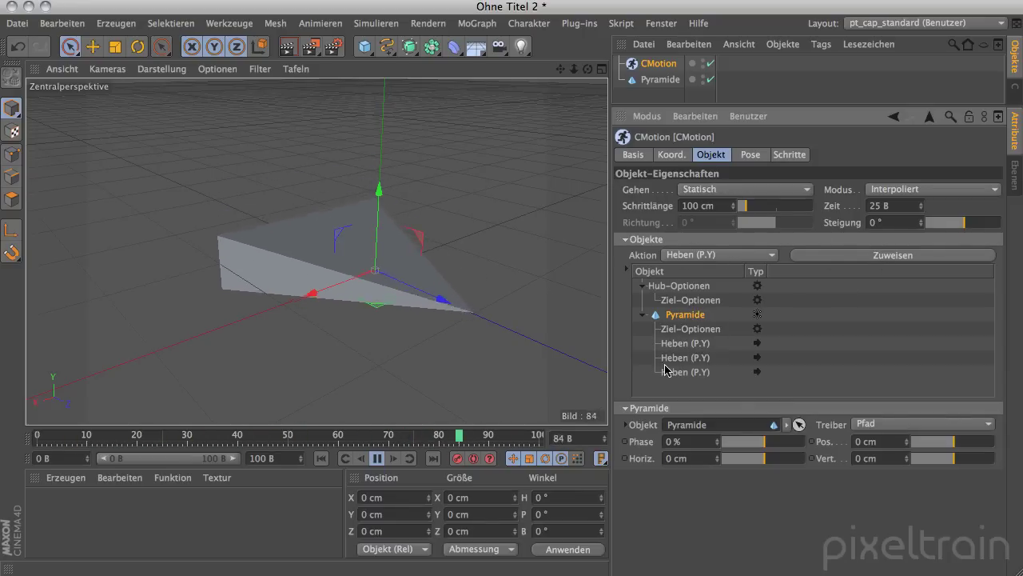
pyautogui.click(672, 362)
pyautogui.press('Delete')
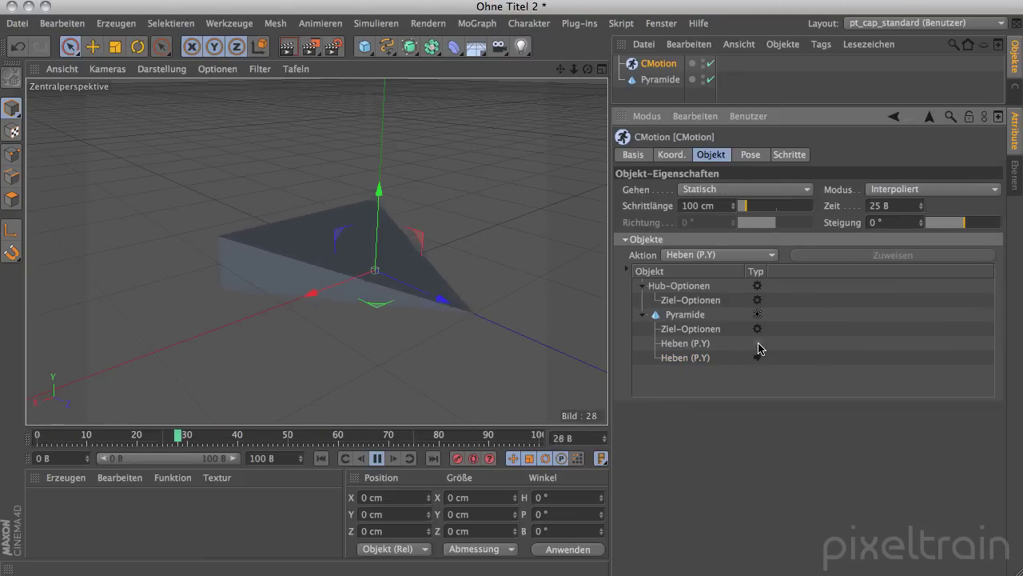
pyautogui.click(685, 359)
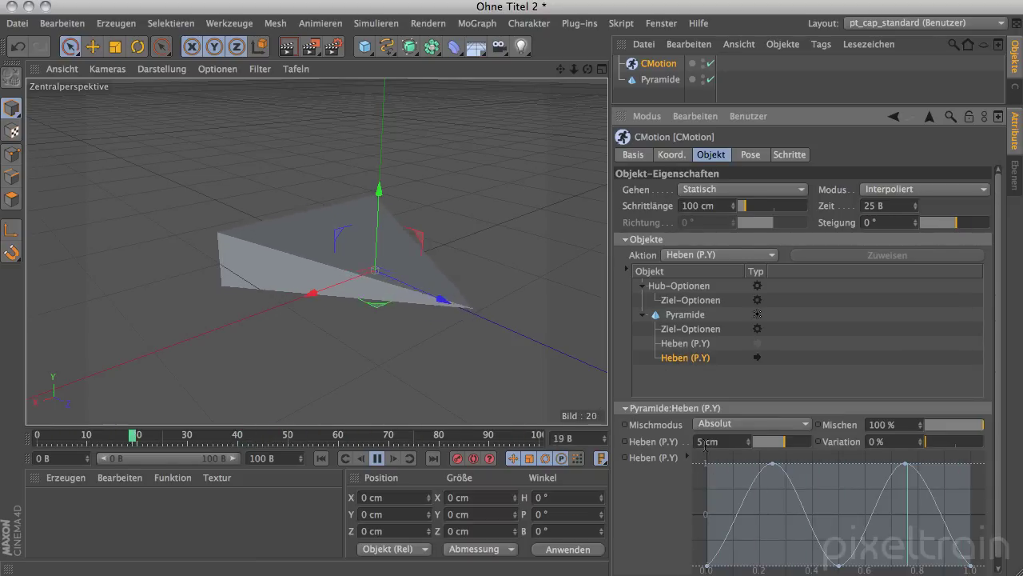
# Orbit down near ground level and set the second lift's Mischen slider to 100 %.
pyautogui.moveTo(471, 383)
pyautogui.keyDown('alt'); pyautogui.mouseDown()
pyautogui.moveTo(435, 309)
pyautogui.moveTo(711, 343)
pyautogui.mouseUp(); pyautogui.keyUp('alt')
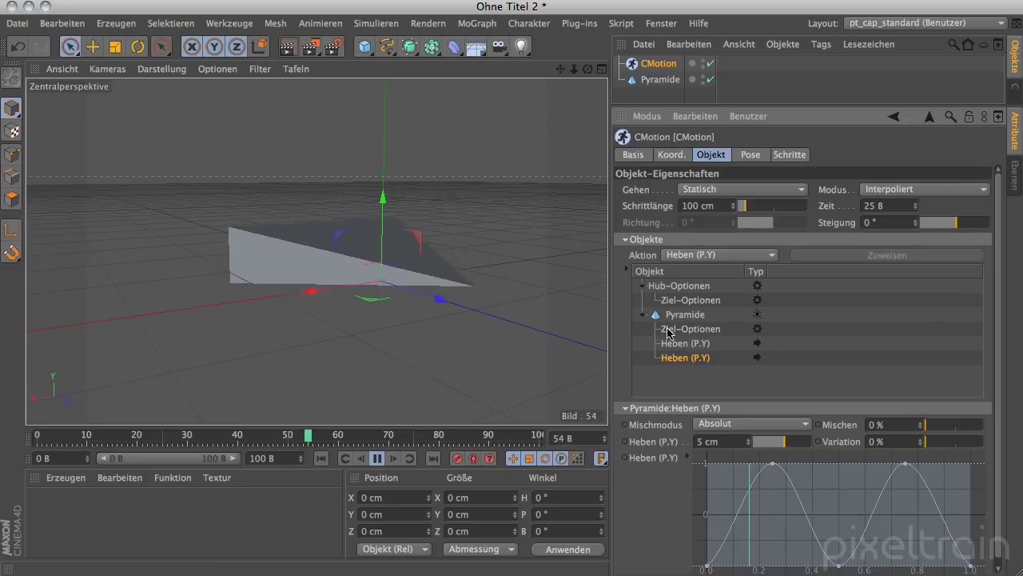
pyautogui.moveTo(926, 428); pyautogui.dragTo(936, 429)
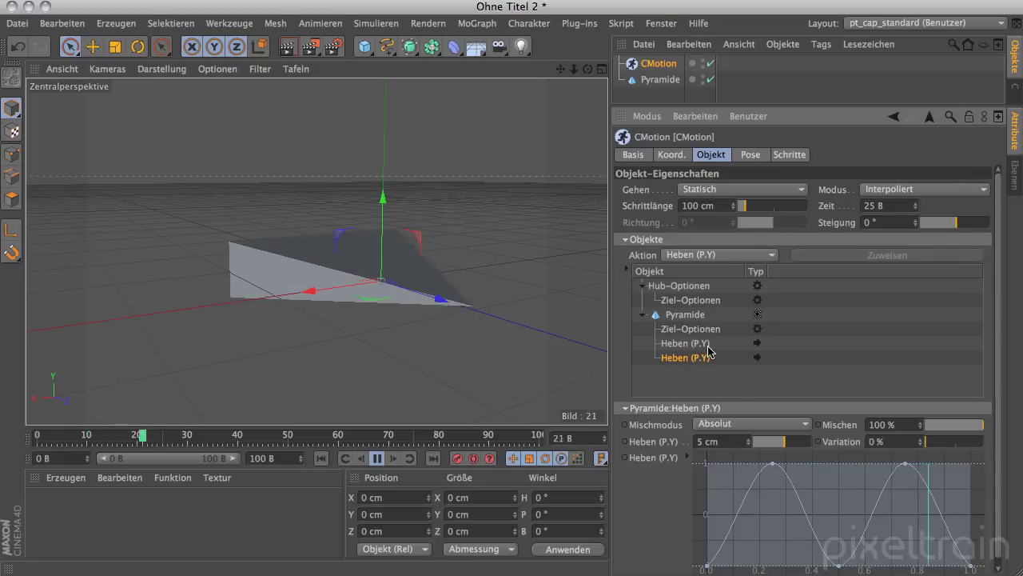
# Cycle the second lift's Mischmodus through Addieren, Subtrahieren and Multiplizieren, ending on Addieren.
pyautogui.click(809, 425)
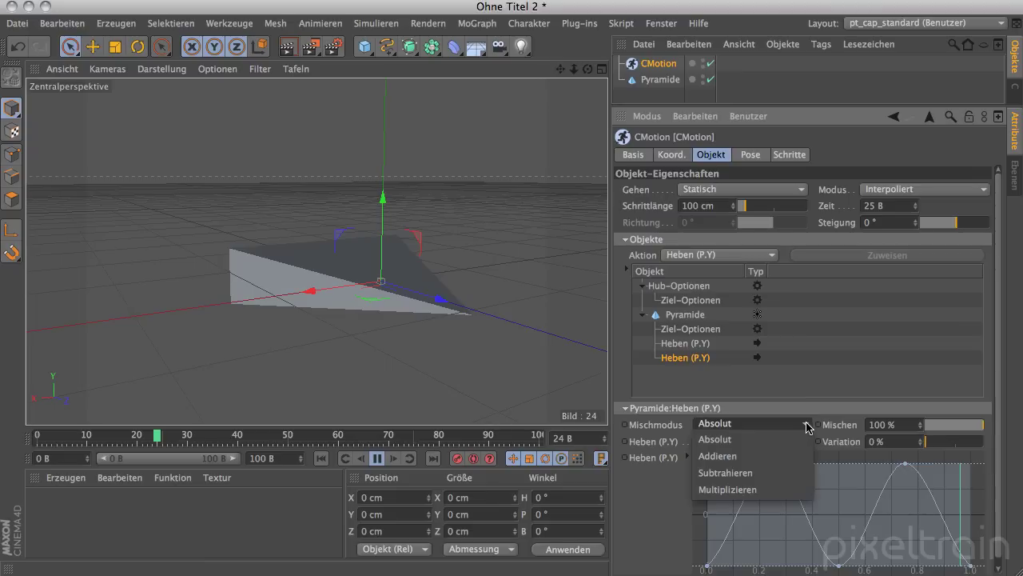
pyautogui.click(779, 455)
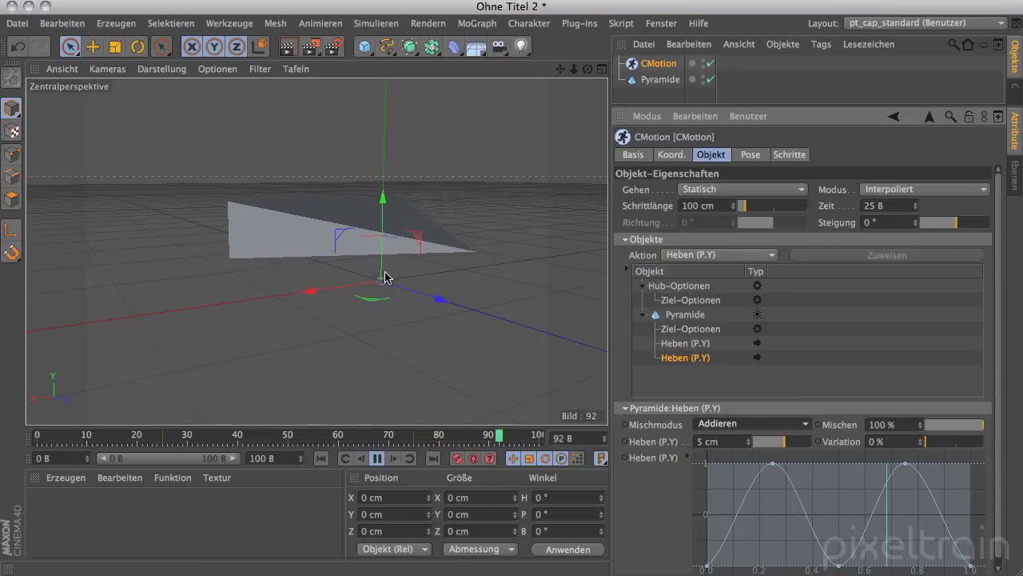
pyautogui.click(730, 422)
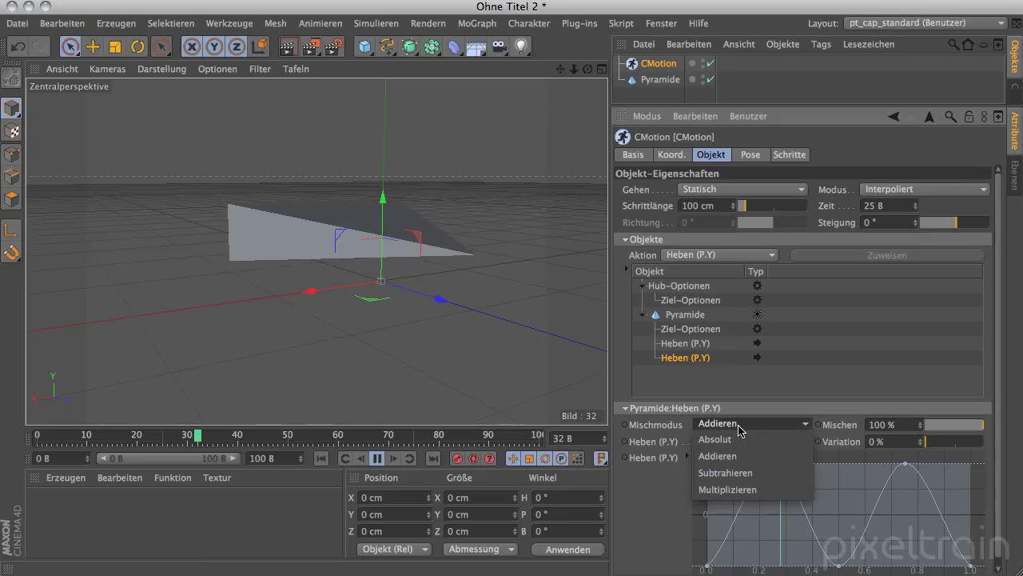
pyautogui.click(729, 475)
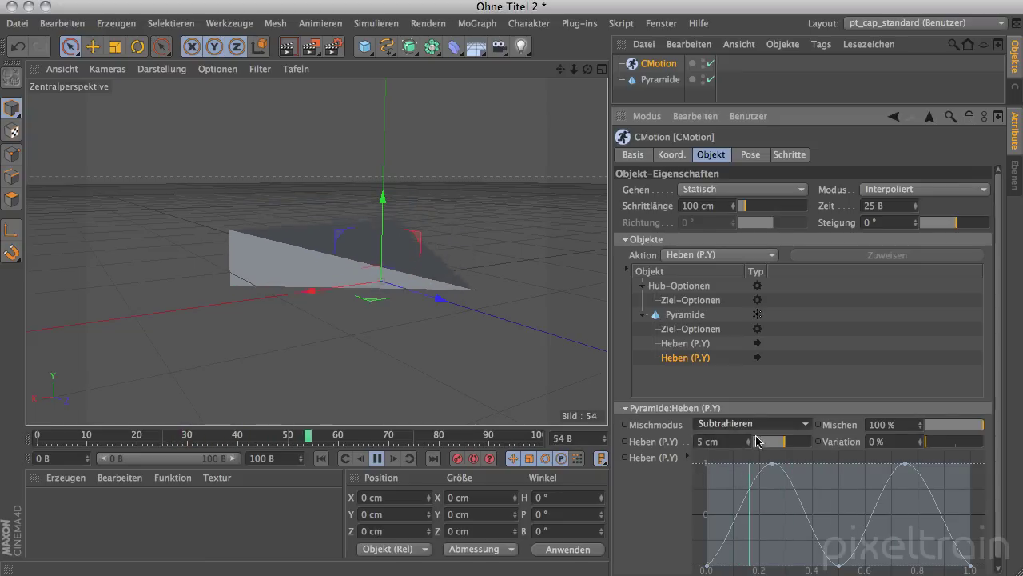
pyautogui.click(758, 423)
pyautogui.click(738, 489)
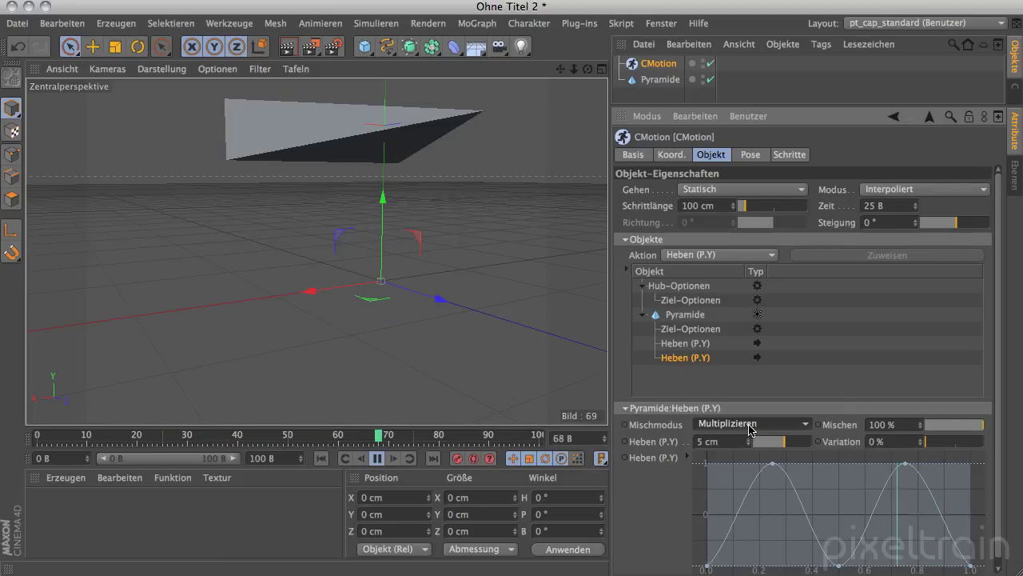
pyautogui.click(743, 423)
pyautogui.click(744, 454)
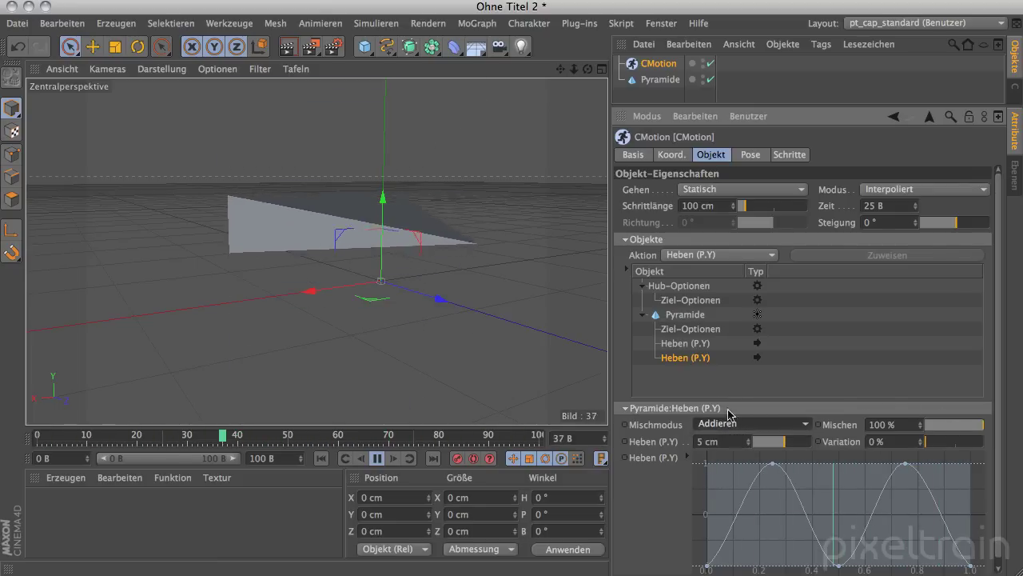
# Dip the second Heben (P.Y) lift's Mischen to 0 %, set Absolut blending, restore 100 %, then pause playback.
pyautogui.click(944, 426)
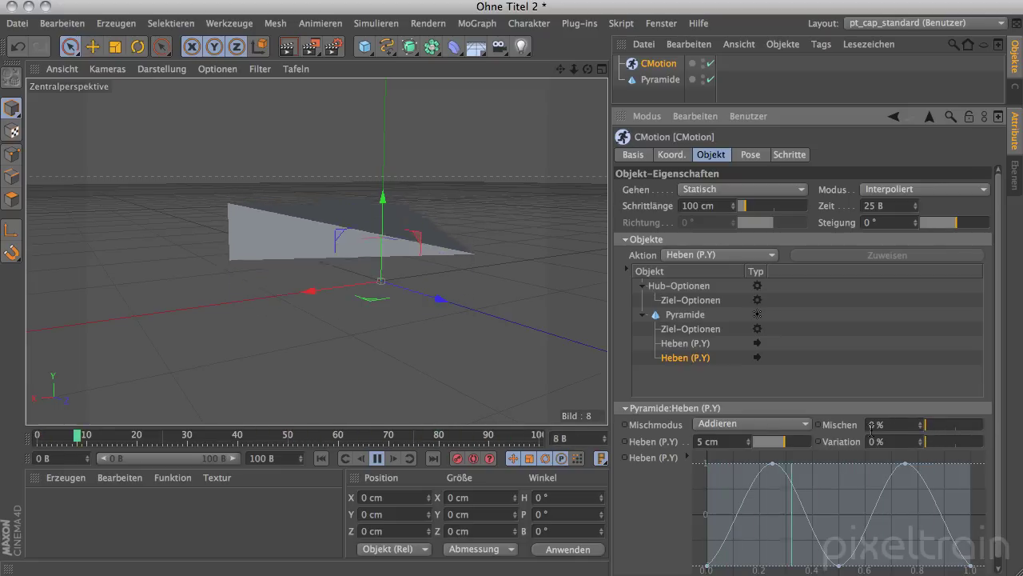
pyautogui.click(772, 423)
pyautogui.click(774, 438)
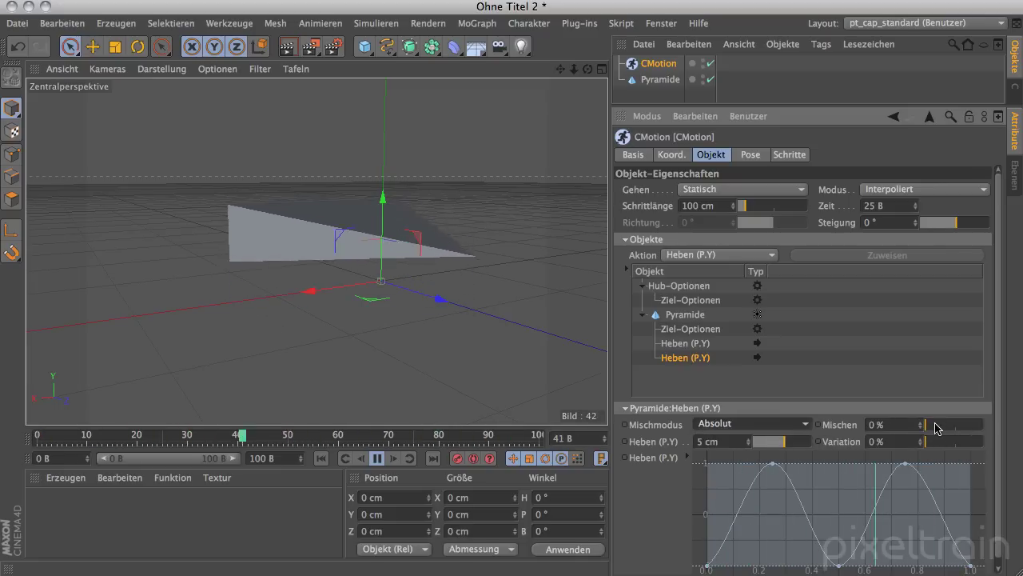
pyautogui.moveTo(928, 426); pyautogui.dragTo(996, 426)
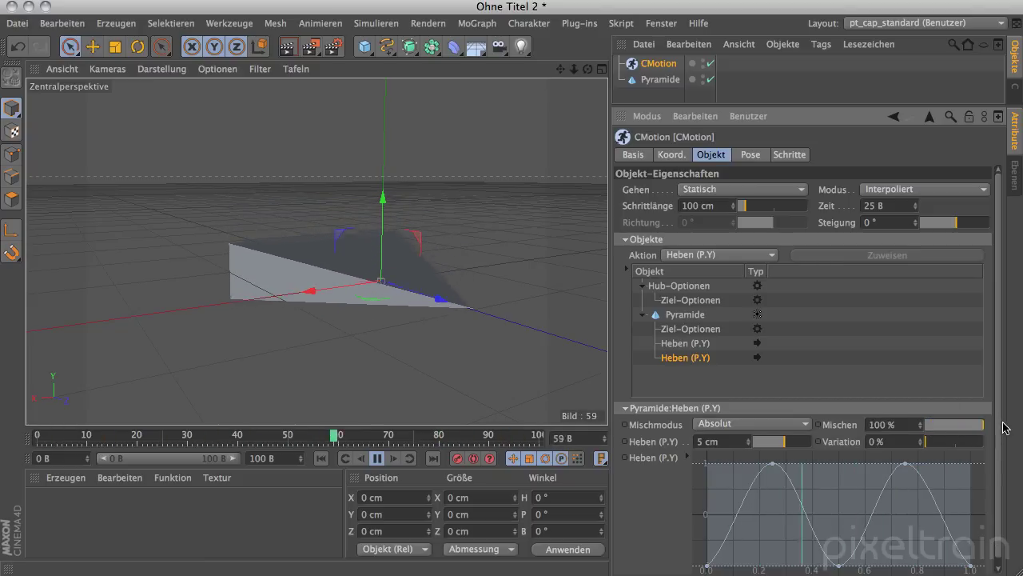
pyautogui.click(377, 458)
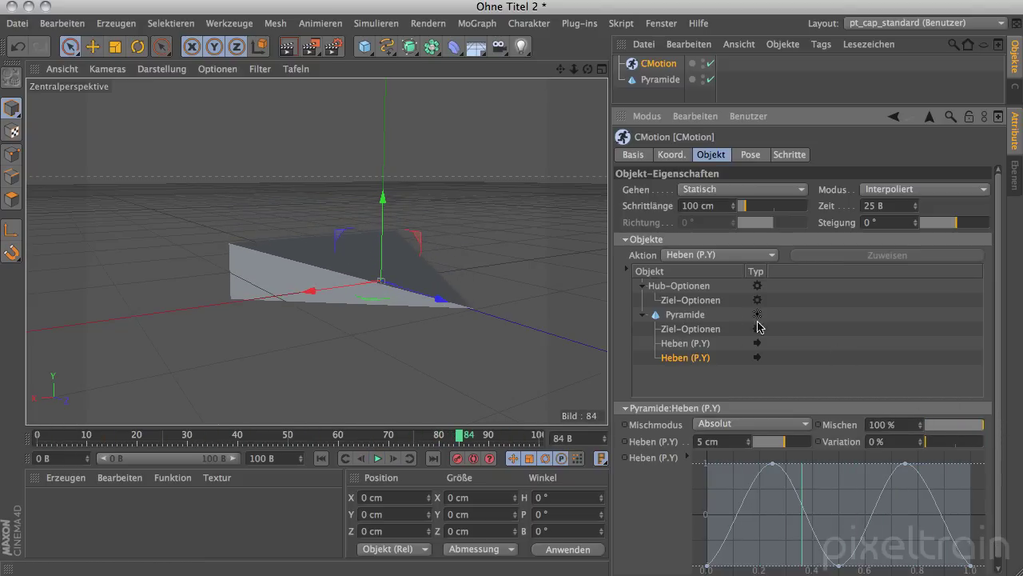
# Assign a 10° Drehen (W.Y) rotation action to the Pyramide and play the animation.
pyautogui.click(702, 316)
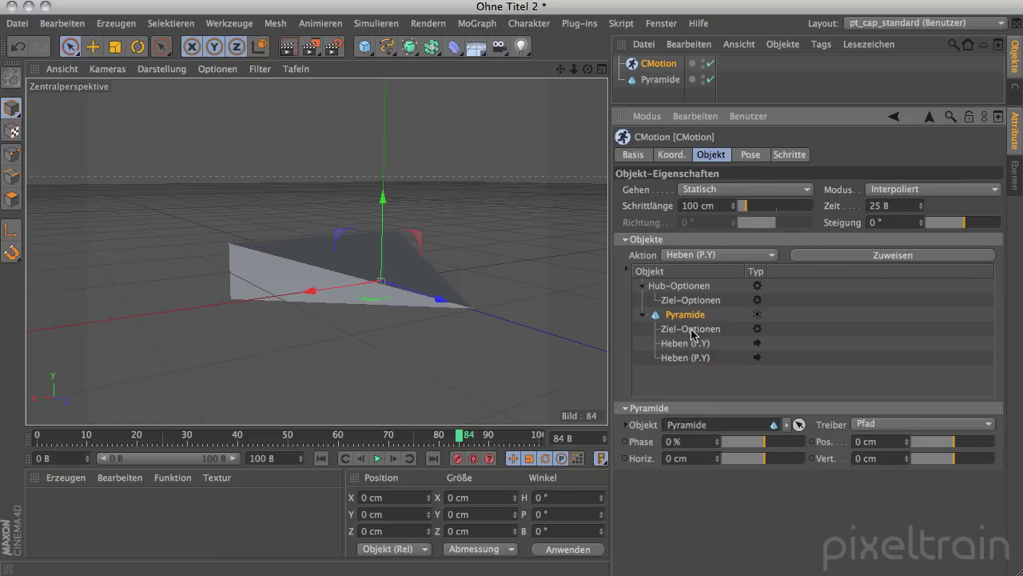
pyautogui.click(772, 255)
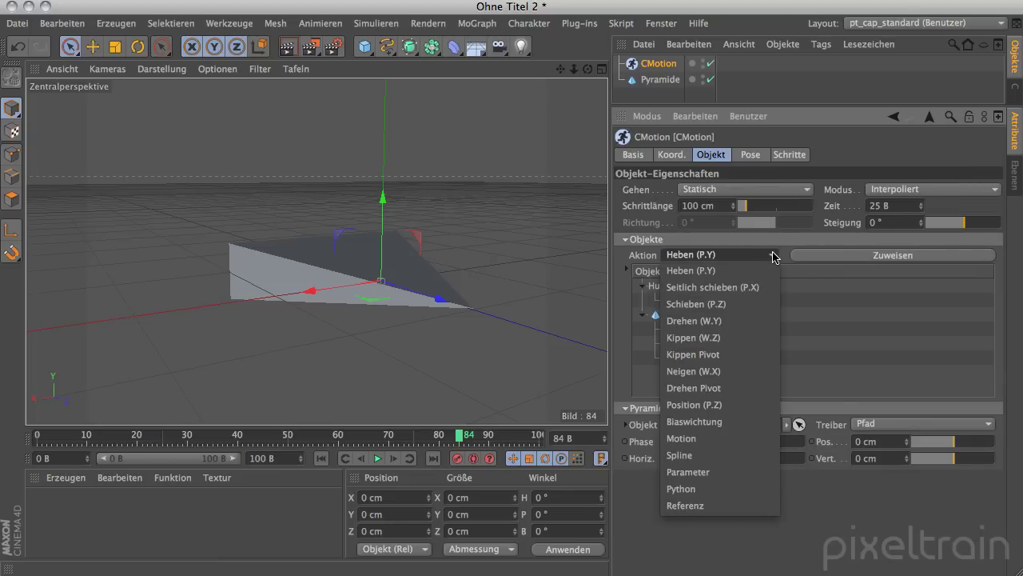
pyautogui.click(726, 321)
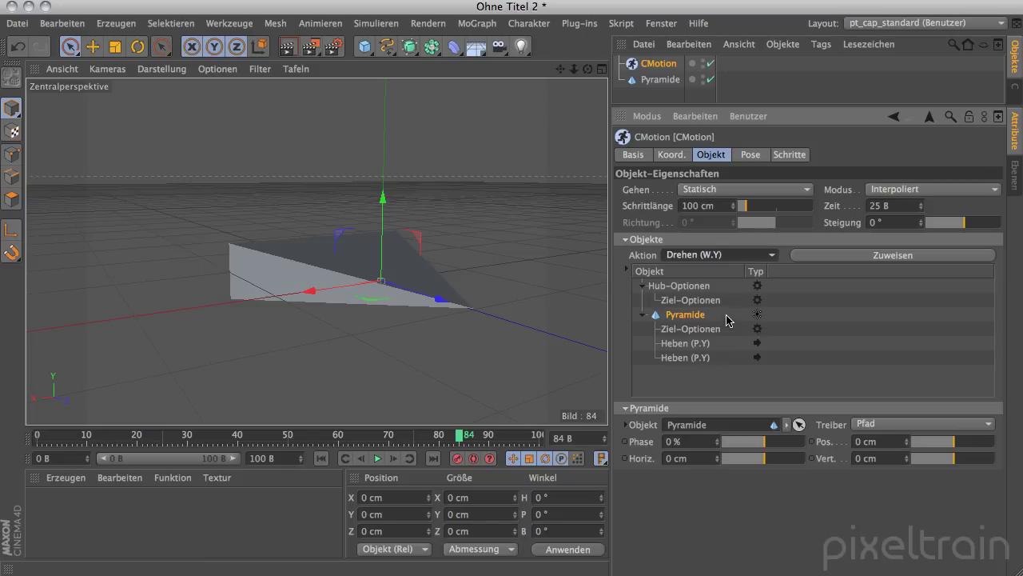
pyautogui.click(827, 256)
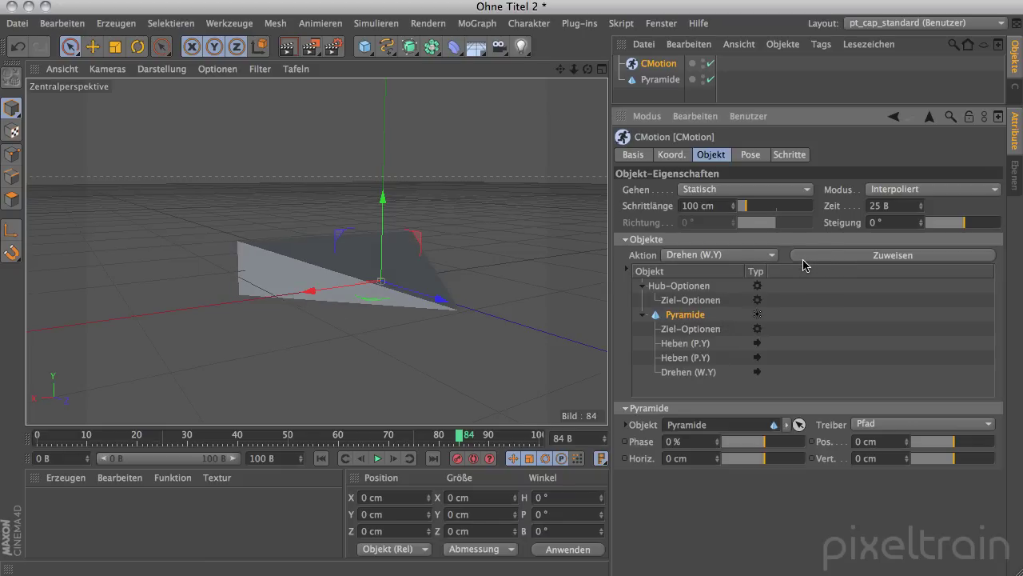
pyautogui.click(681, 372)
pyautogui.click(382, 457)
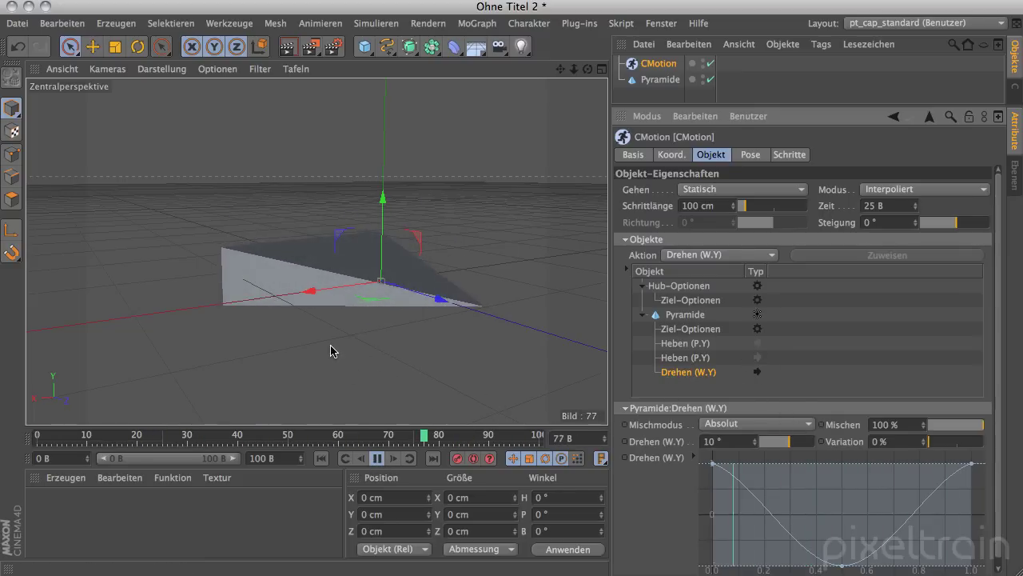
# Raise the Pyramide's Drehen (W.Y) rotation from 10° to 45°.
pyautogui.keyDown('alt'); pyautogui.moveTo(331, 349); pyautogui.dragTo(320, 247); pyautogui.keyUp('alt')
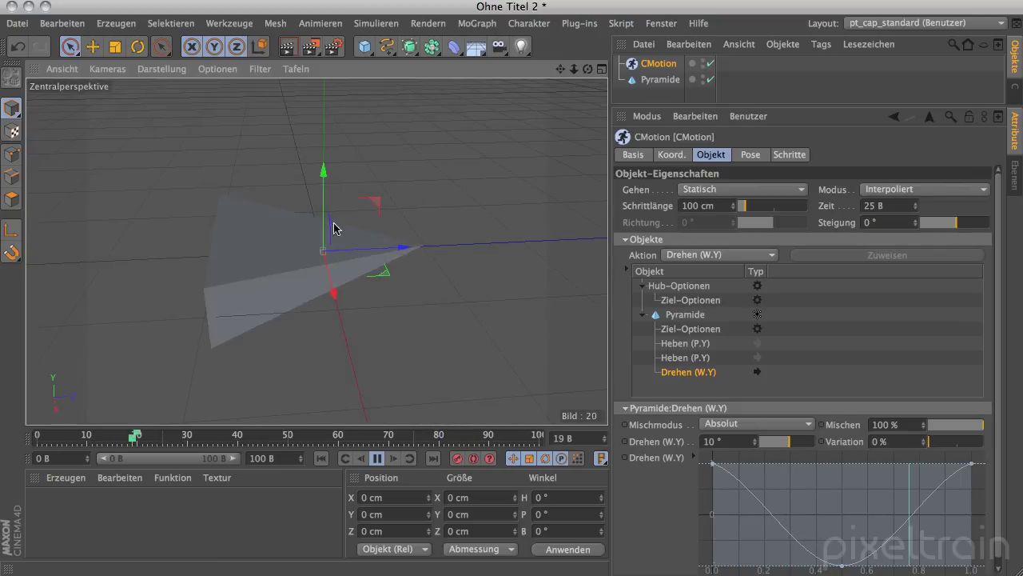
pyautogui.keyDown('alt'); pyautogui.moveTo(468, 373); pyautogui.dragTo(327, 315); pyautogui.keyUp('alt')
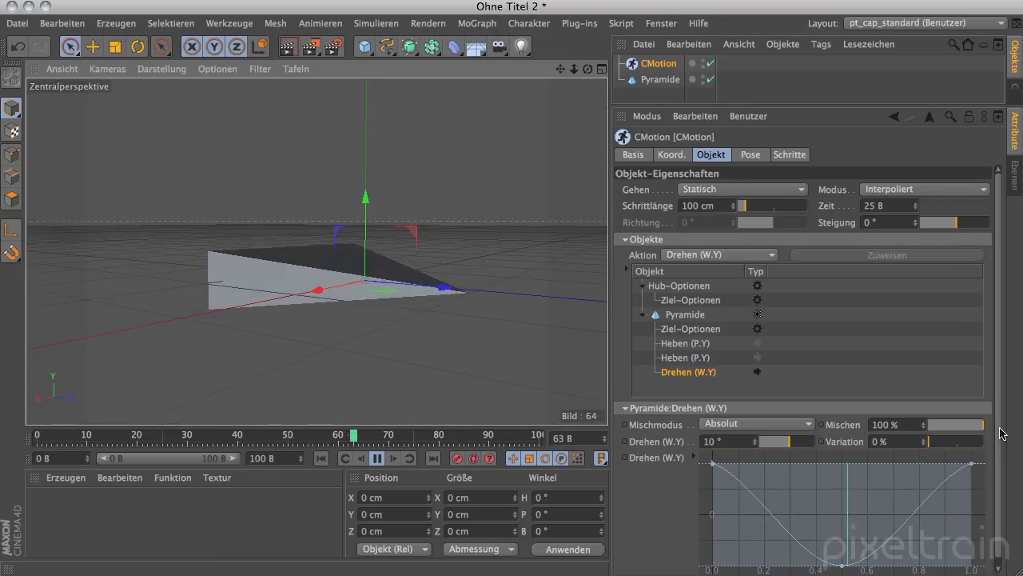
pyautogui.moveTo(1001, 428); pyautogui.dragTo(995, 472)
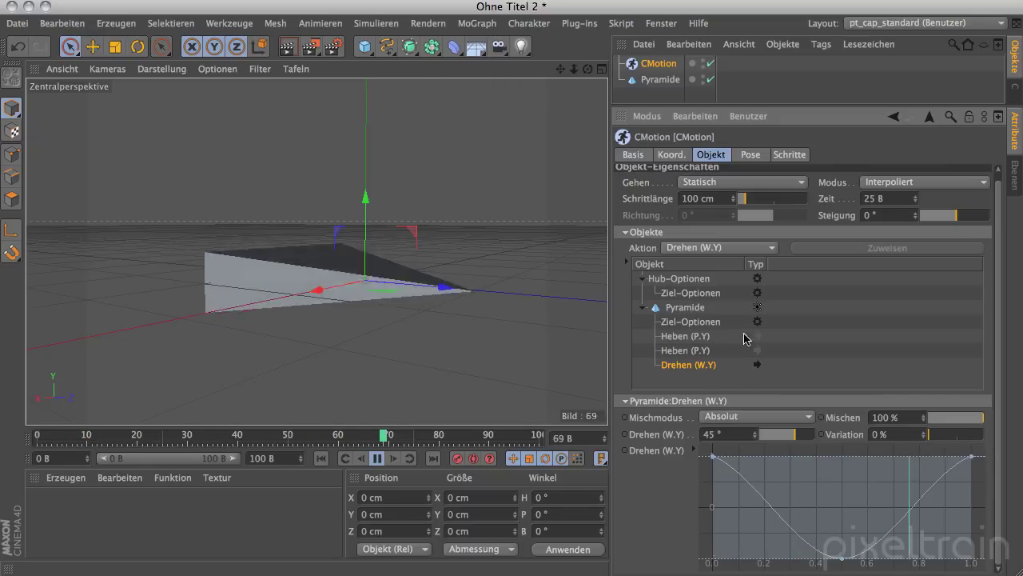
pyautogui.click(774, 249)
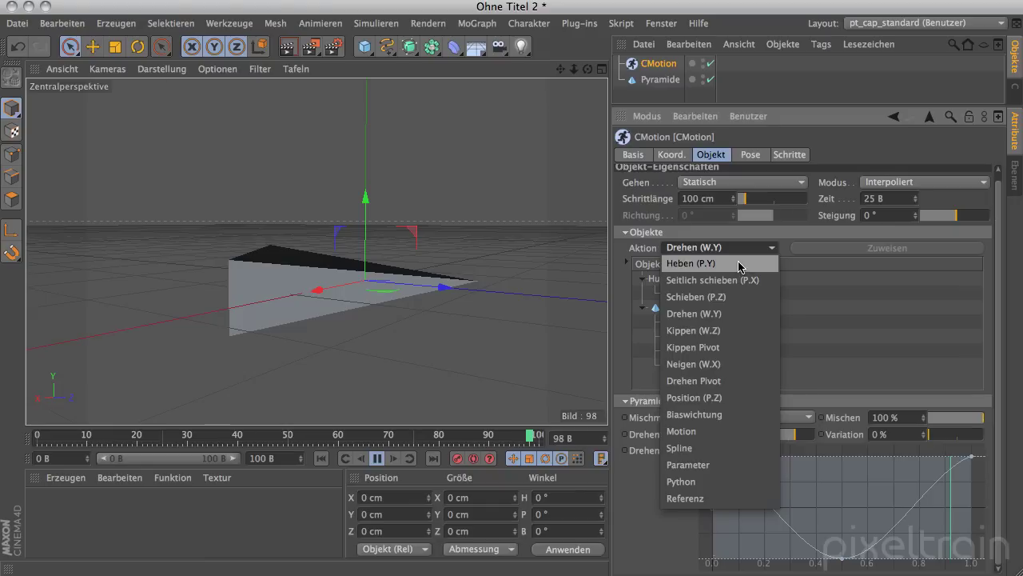
pyautogui.click(949, 204)
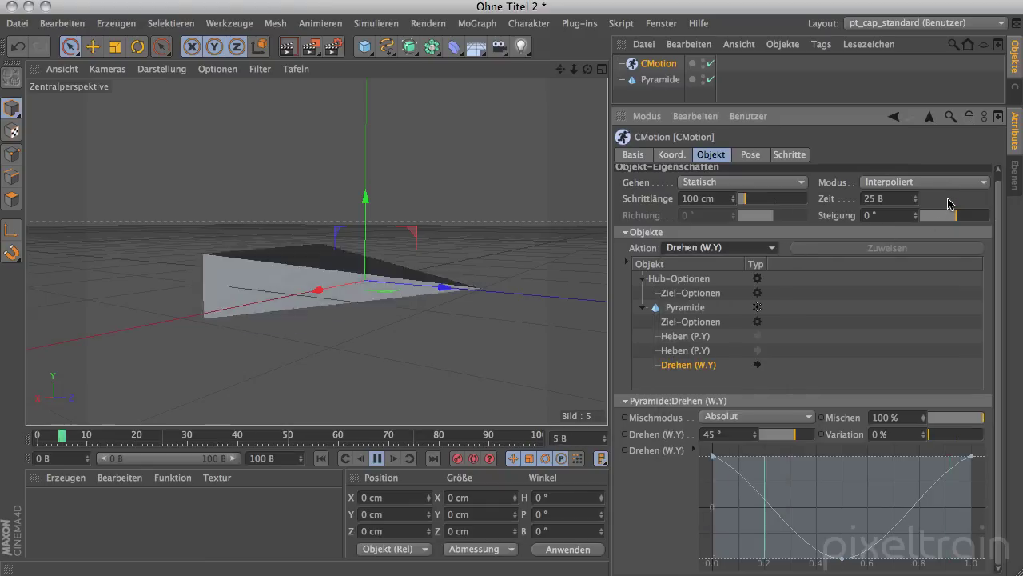
# Re-enable both Heben lift actions and stop playback at frame 36.
pyautogui.click(757, 350)
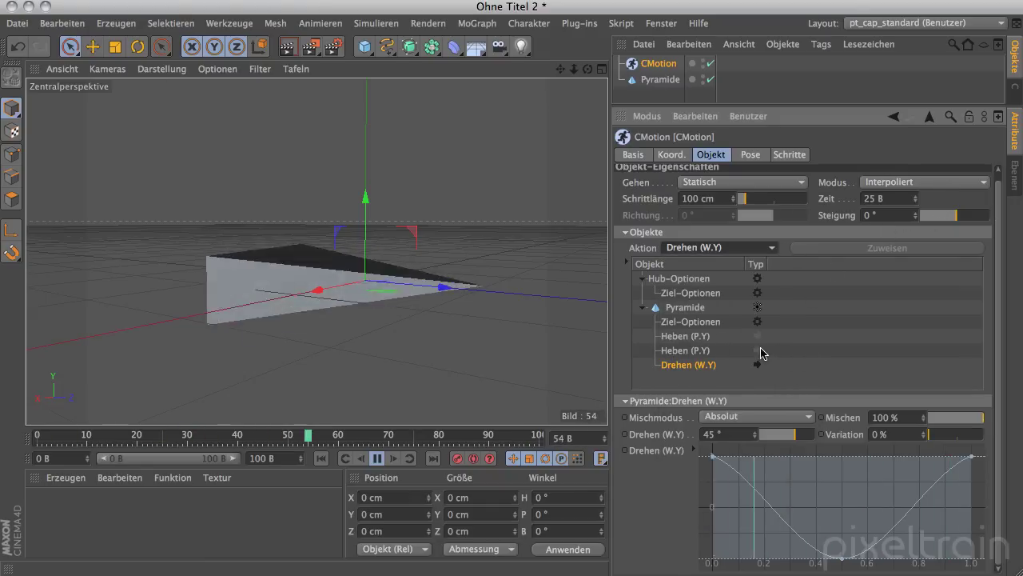
pyautogui.click(758, 335)
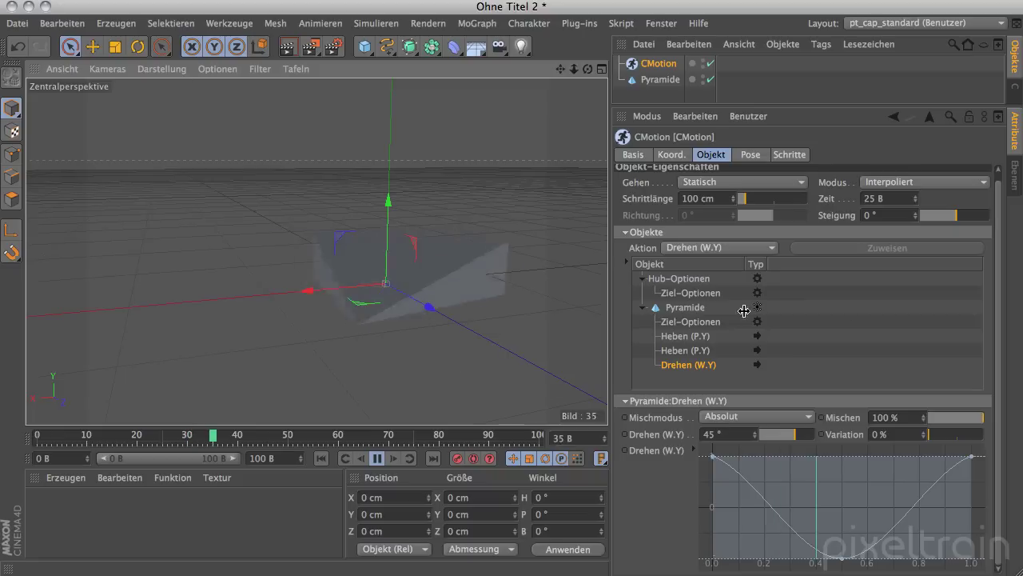
pyautogui.scroll(1, 991, 276)
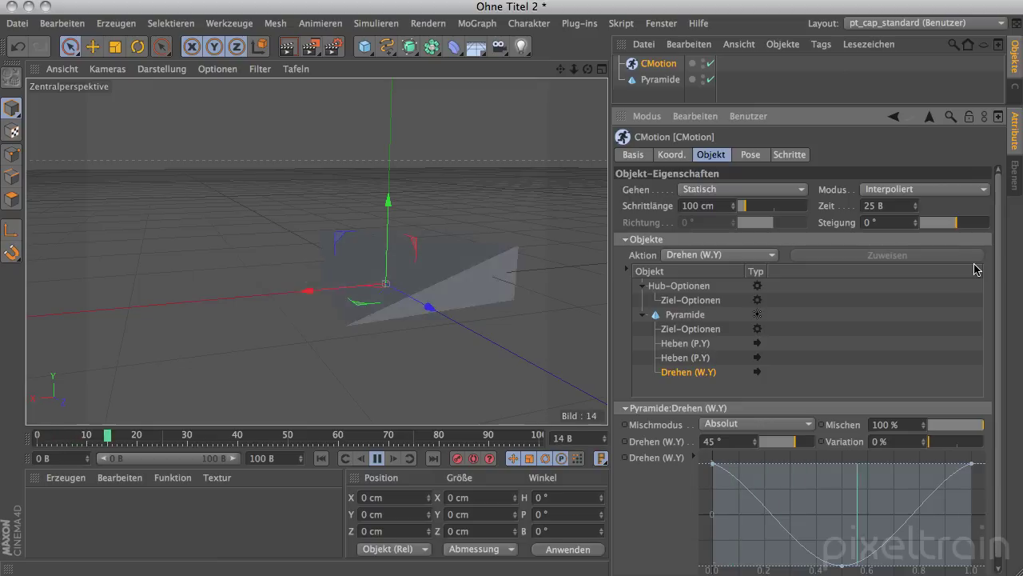
pyautogui.click(377, 458)
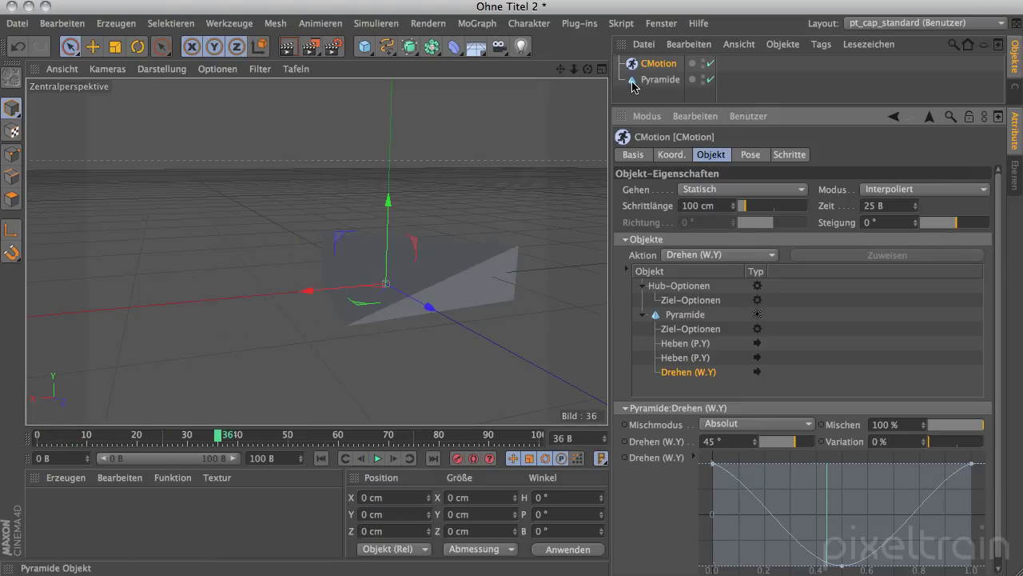
# Delete the CMotion and Pyramide objects from the scene.
pyautogui.click(647, 94)
pyautogui.moveTo(652, 95); pyautogui.dragTo(617, 63)
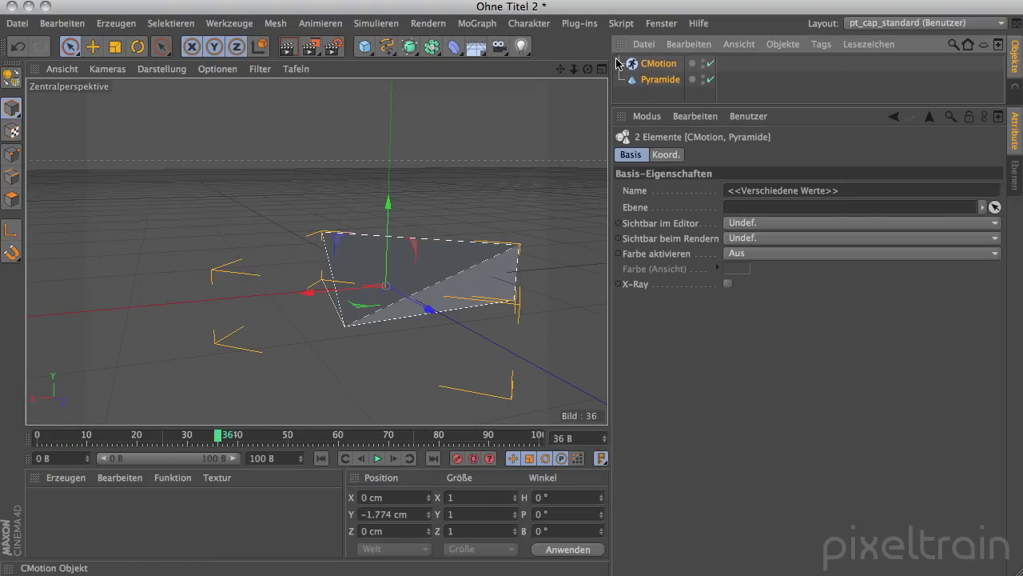
pyautogui.press('Delete')
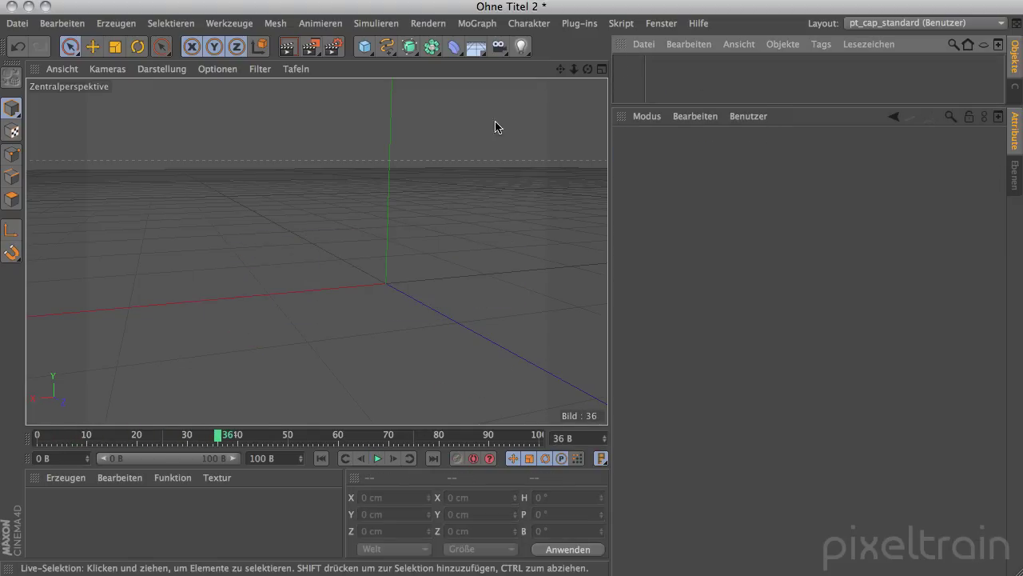
# Create a Charakter object and set its Vorlage to Reptile.
pyautogui.click(531, 25)
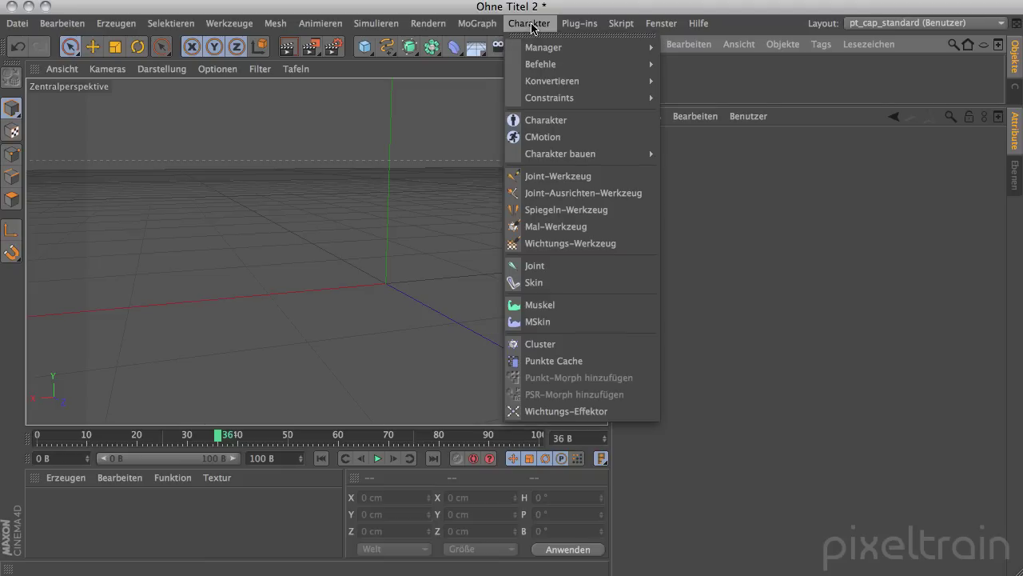
pyautogui.click(521, 122)
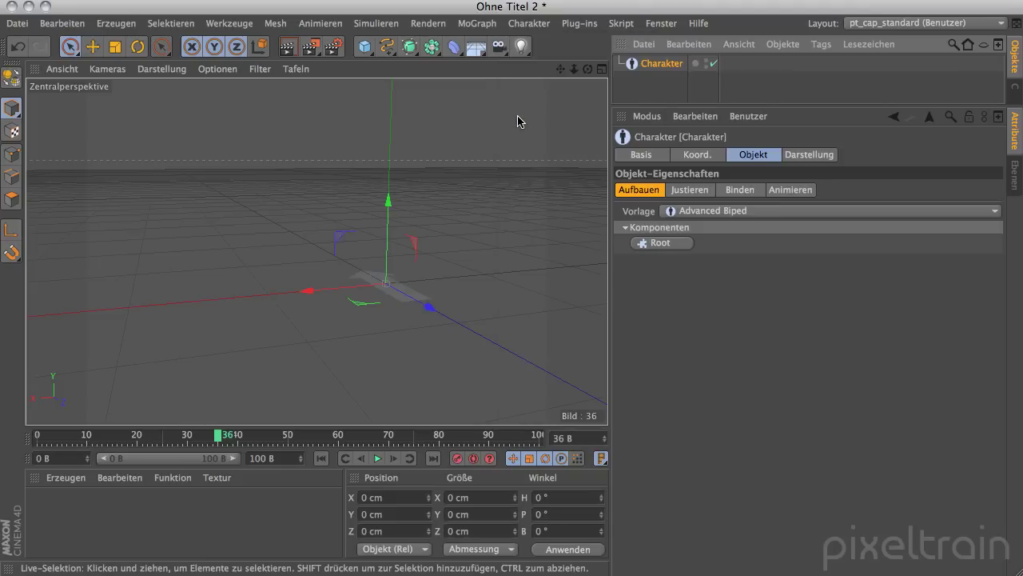
pyautogui.click(997, 213)
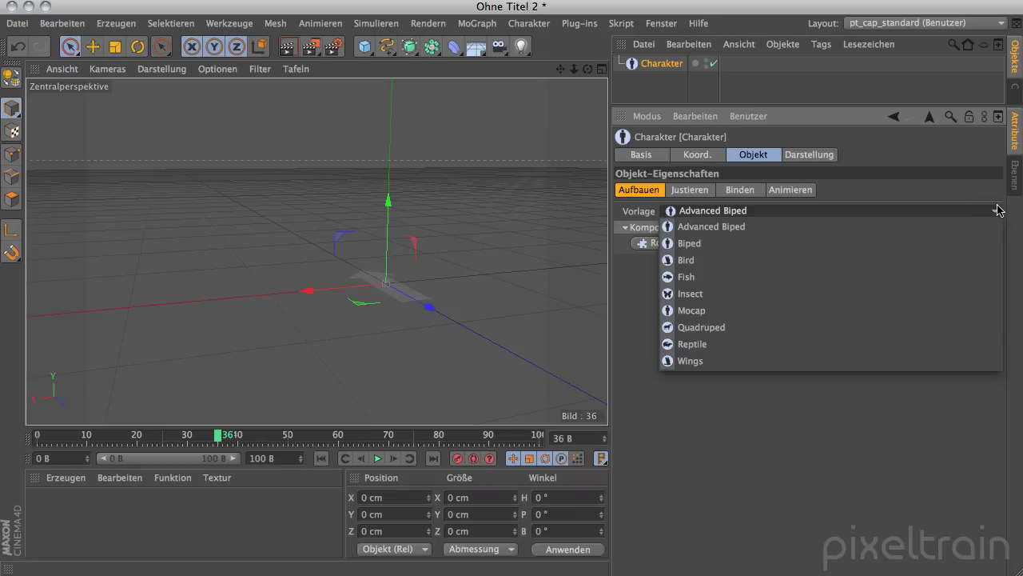
pyautogui.click(668, 344)
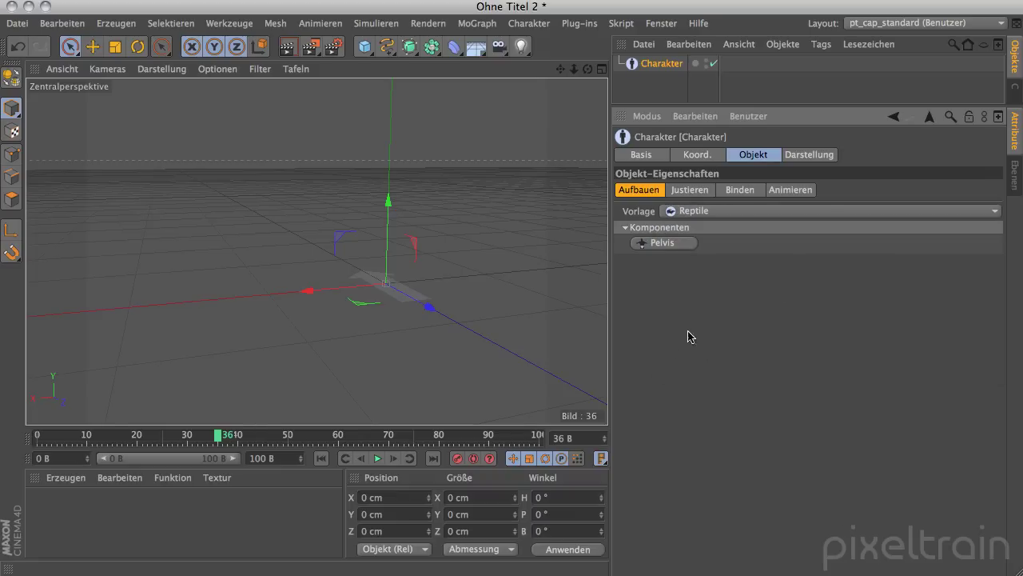
pyautogui.moveTo(440, 320)
pyautogui.keyDown('alt'); pyautogui.mouseDown()
pyautogui.moveTo(253, 343)
pyautogui.moveTo(389, 307)
pyautogui.moveTo(347, 345)
pyautogui.mouseUp(); pyautogui.keyUp('alt')
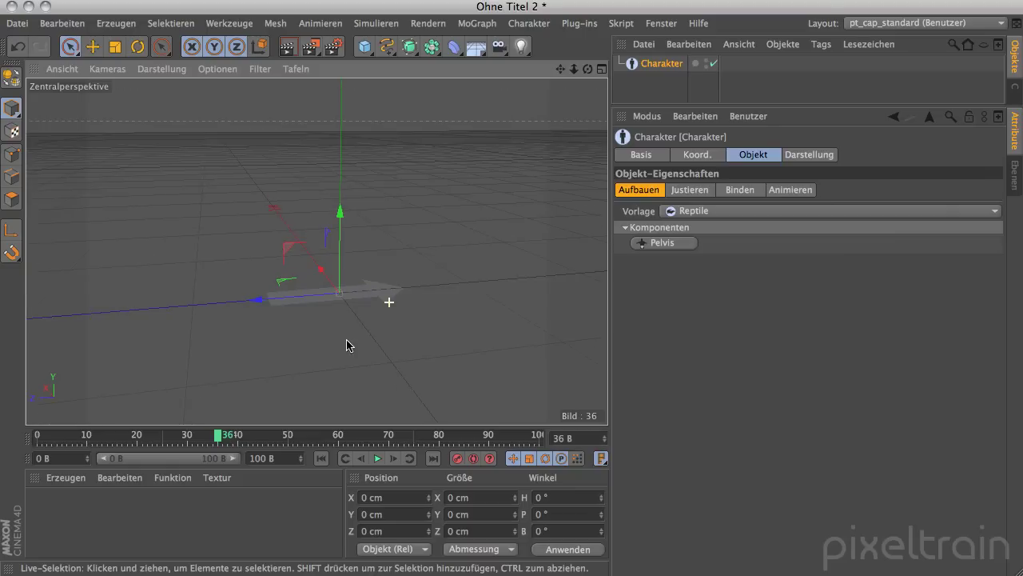
# Add Pelvis and Spine components to the Reptile rig, raising Spine bones from 7 to 8.
pyautogui.click(678, 244)
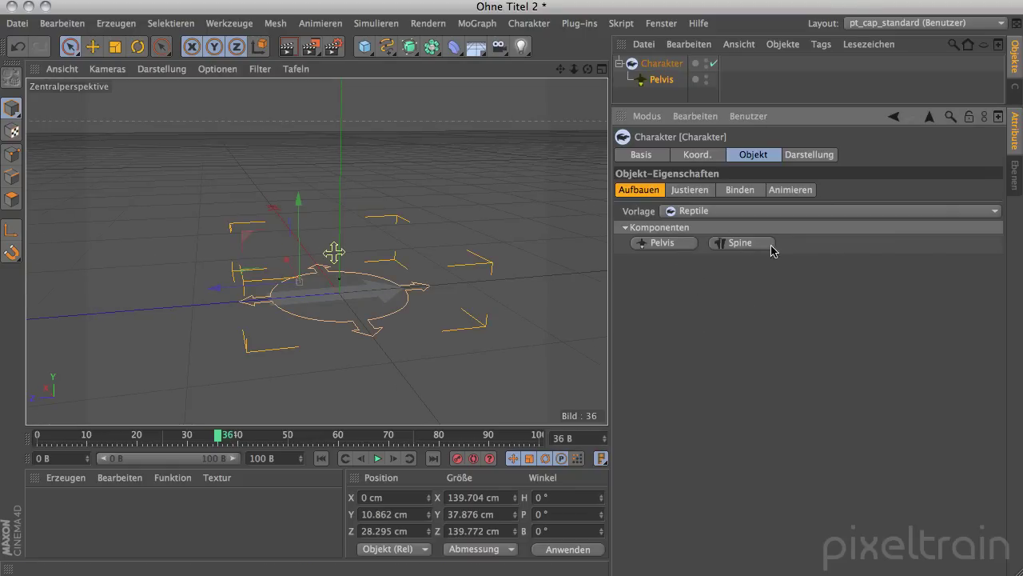
pyautogui.click(741, 243)
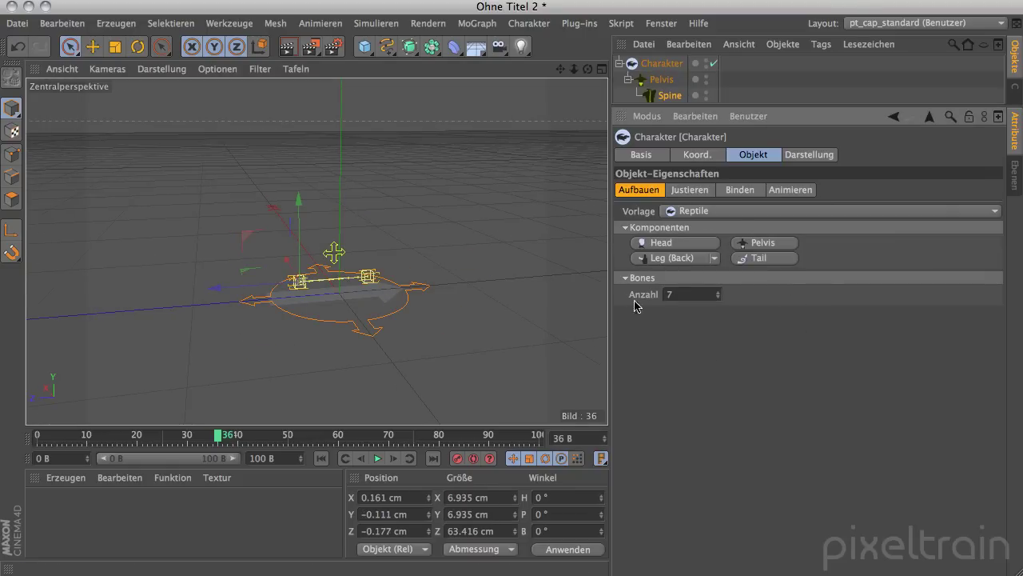
pyautogui.scroll(2, 377, 347)
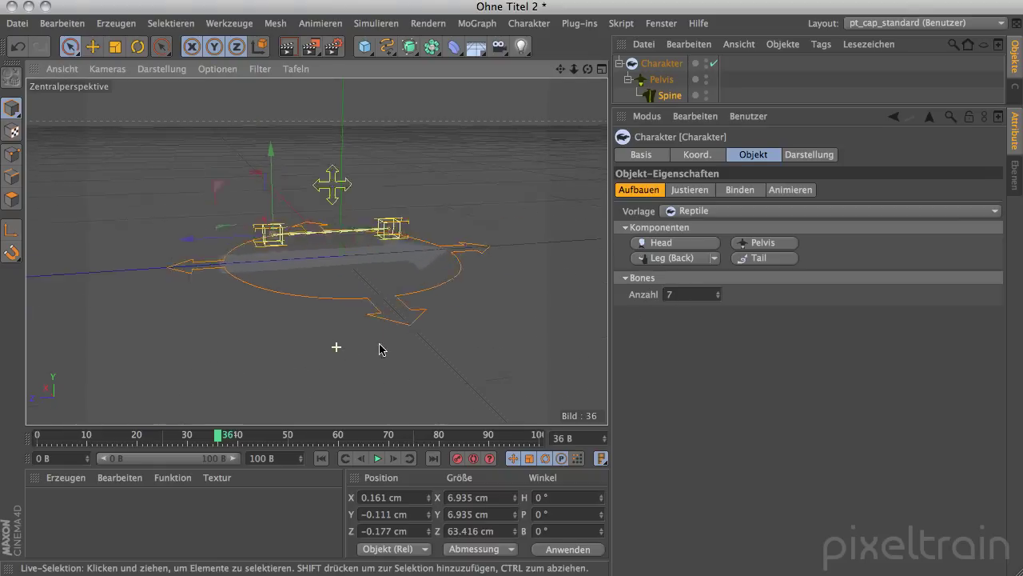
pyautogui.scroll(2, 368, 350)
pyautogui.scroll(2, 362, 350)
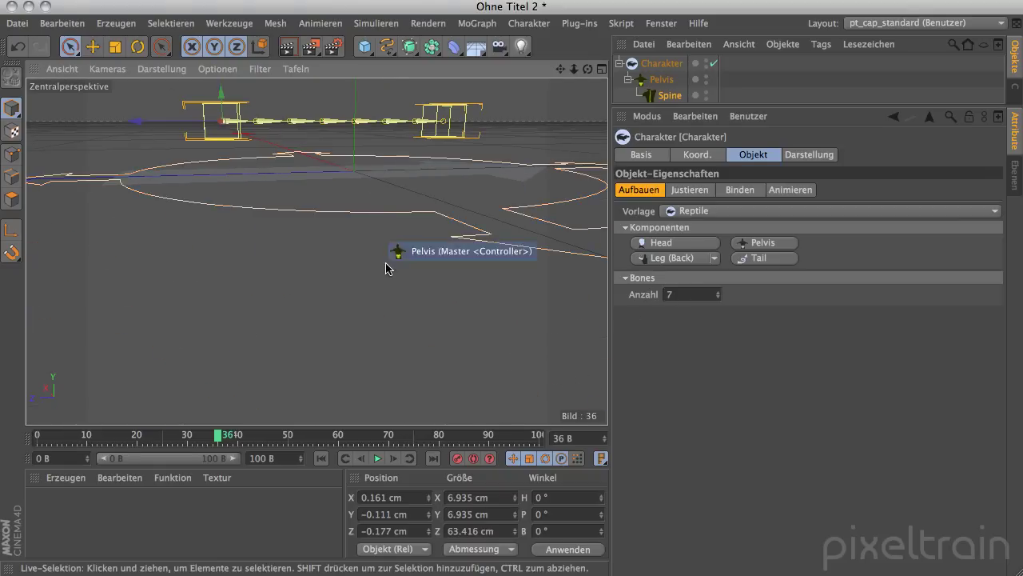
pyautogui.keyDown('alt'); pyautogui.moveTo(389, 264); pyautogui.dragTo(392, 292); pyautogui.keyUp('alt')
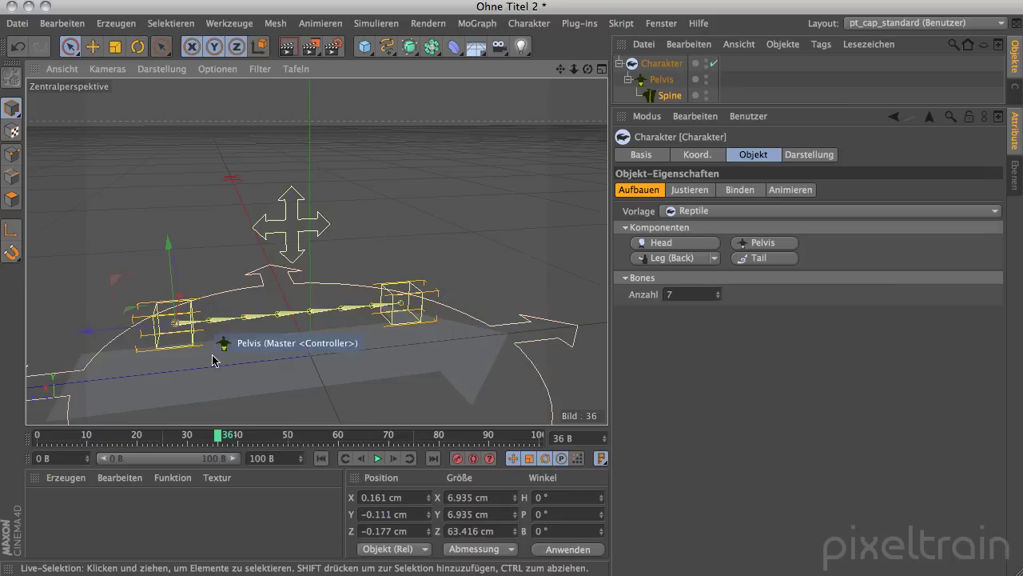
pyautogui.click(719, 293)
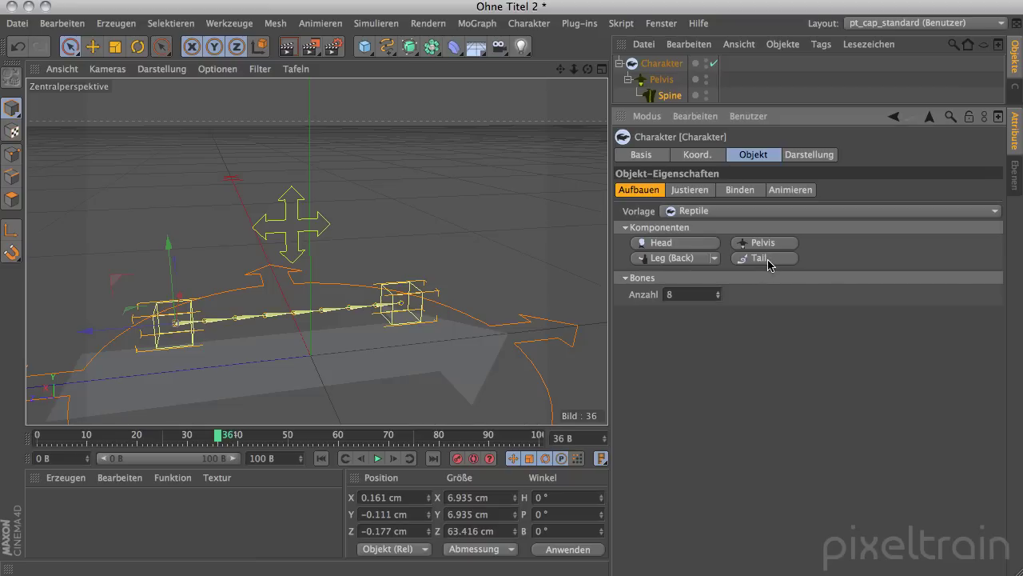
pyautogui.moveTo(867, 107); pyautogui.dragTo(866, 152)
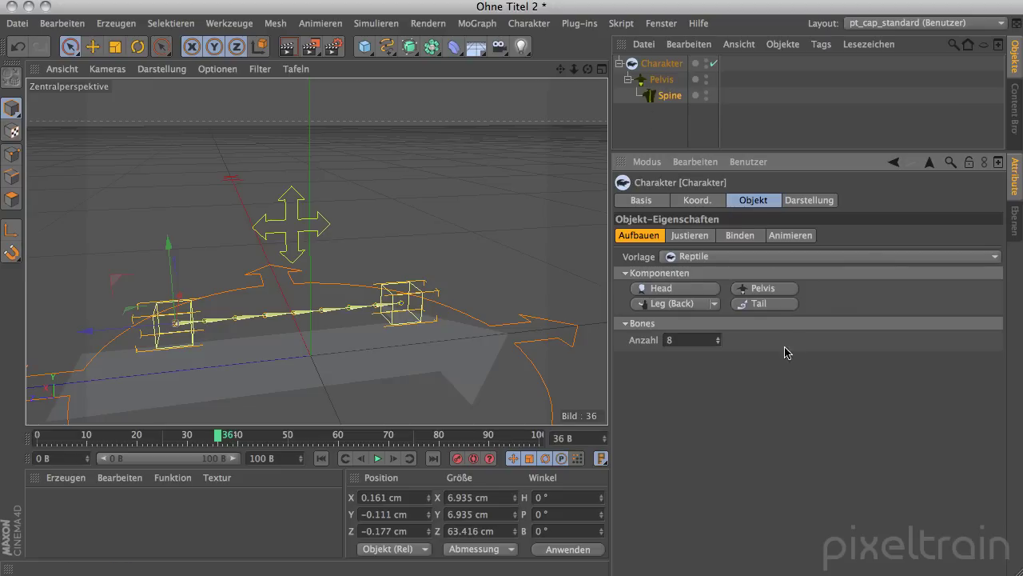
# Add a Tail component to the Spine and inspect the tail chain.
pyautogui.click(763, 304)
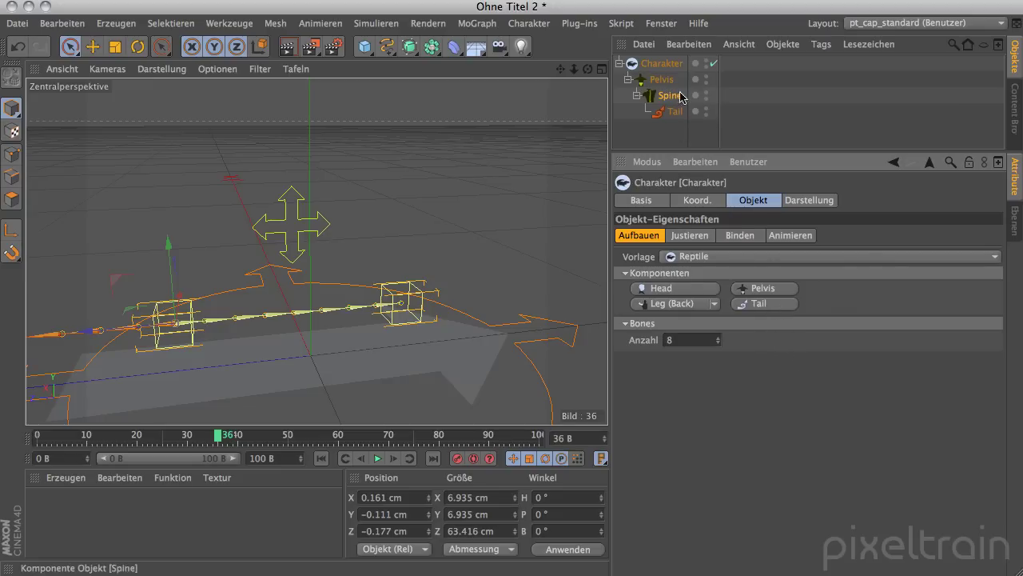
pyautogui.moveTo(368, 235)
pyautogui.keyDown('alt'); pyautogui.mouseDown()
pyautogui.moveTo(354, 304)
pyautogui.moveTo(212, 293)
pyautogui.mouseUp(); pyautogui.keyUp('alt')
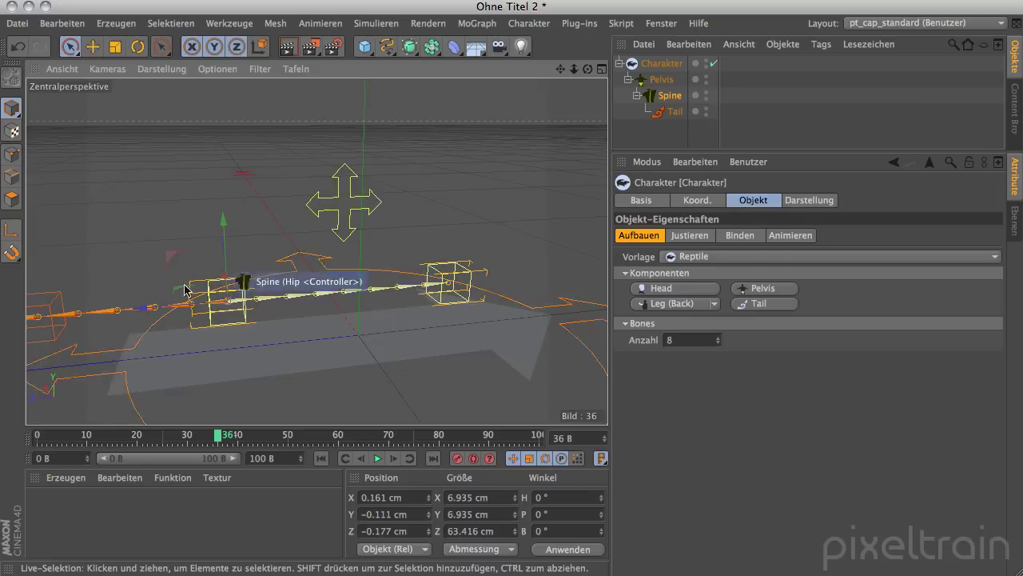
pyautogui.keyDown('alt'); pyautogui.moveTo(312, 364); pyautogui.dragTo(308, 352); pyautogui.keyUp('alt')
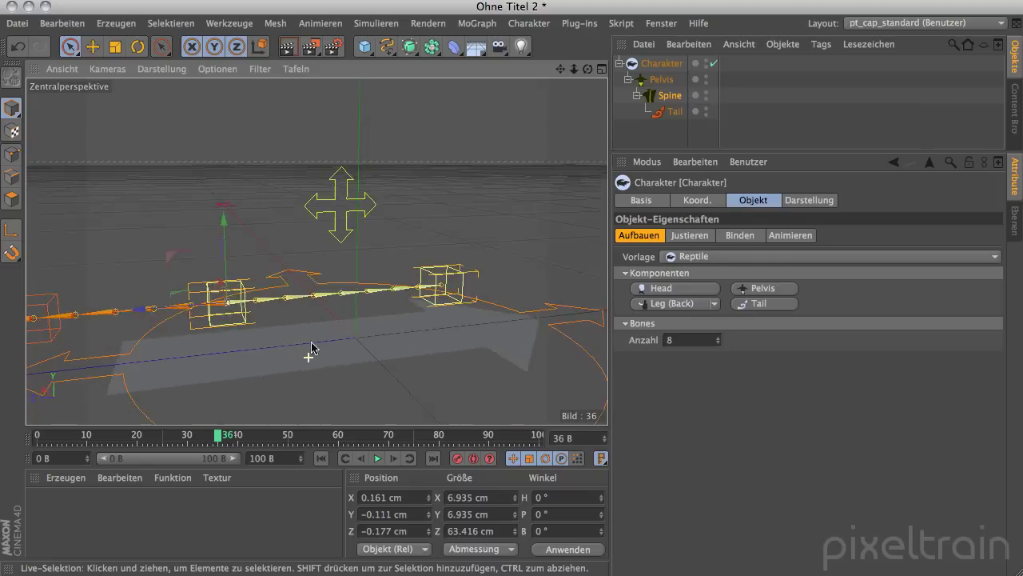
pyautogui.moveTo(415, 347)
pyautogui.keyDown('alt'); pyautogui.mouseDown()
pyautogui.moveTo(329, 388)
pyautogui.moveTo(414, 350)
pyautogui.moveTo(277, 299)
pyautogui.mouseUp(); pyautogui.keyUp('alt')
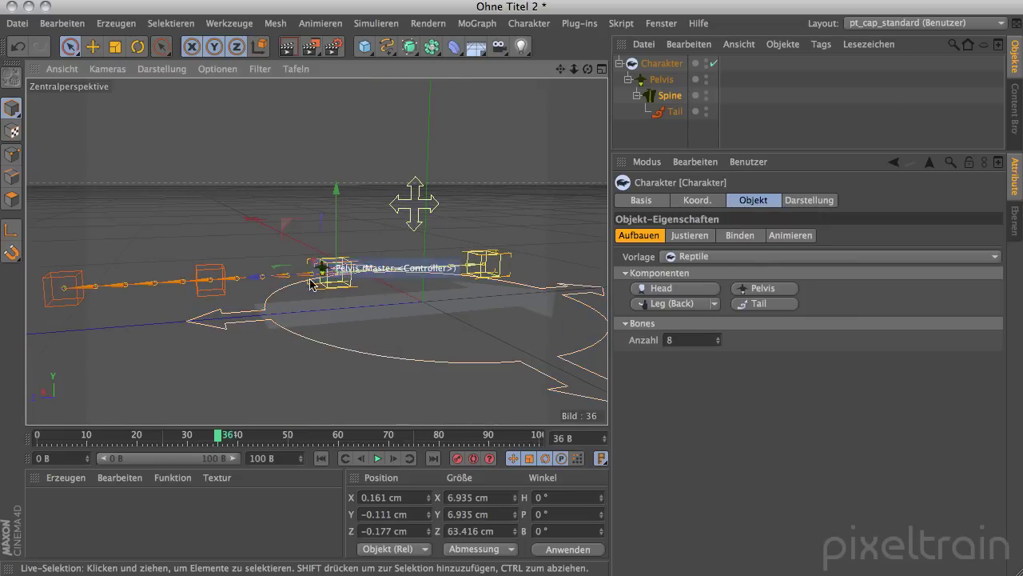
# Reduce the Spine to 6 bones and add a Head component.
pyautogui.click(719, 344)
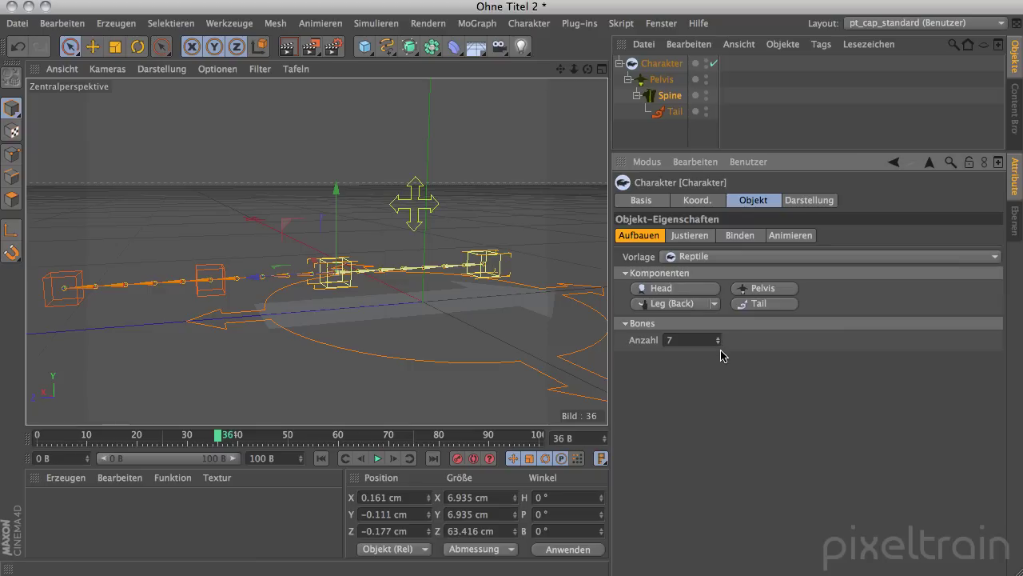
pyautogui.click(719, 344)
pyautogui.click(719, 343)
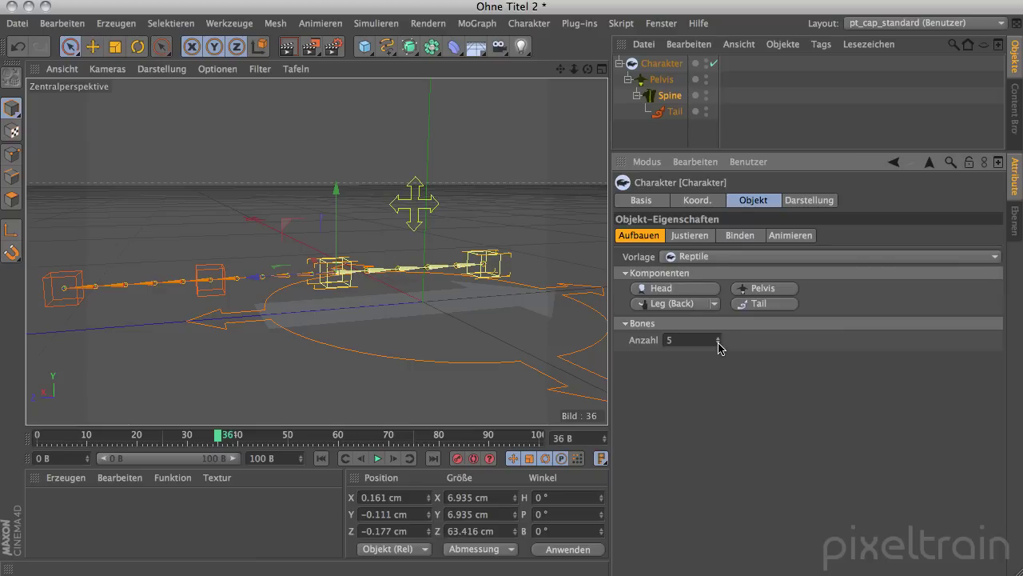
pyautogui.click(719, 337)
pyautogui.moveTo(595, 364)
pyautogui.keyDown('alt'); pyautogui.mouseDown()
pyautogui.moveTo(450, 385)
pyautogui.moveTo(411, 347)
pyautogui.mouseUp(); pyautogui.keyUp('alt')
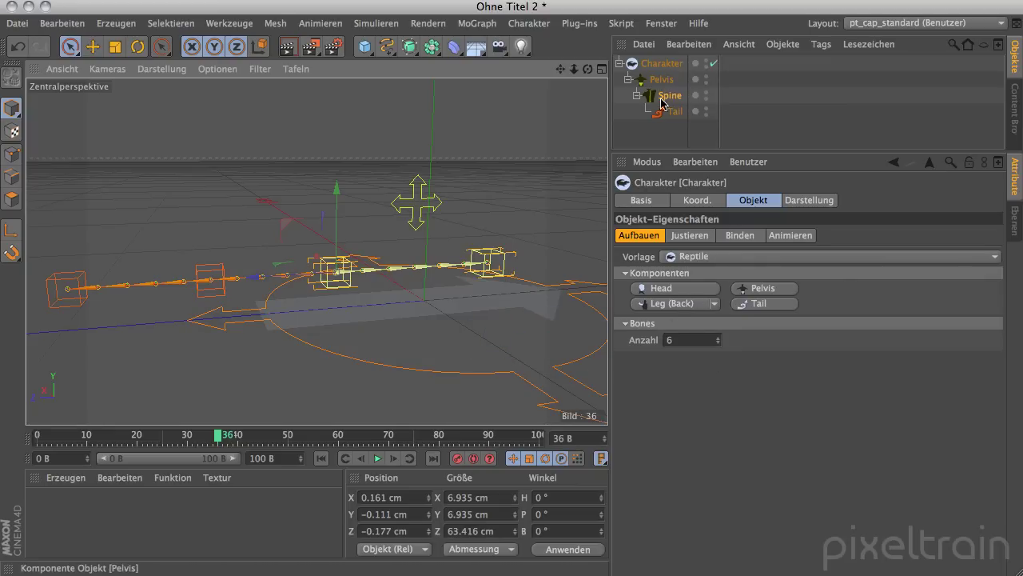
pyautogui.click(685, 291)
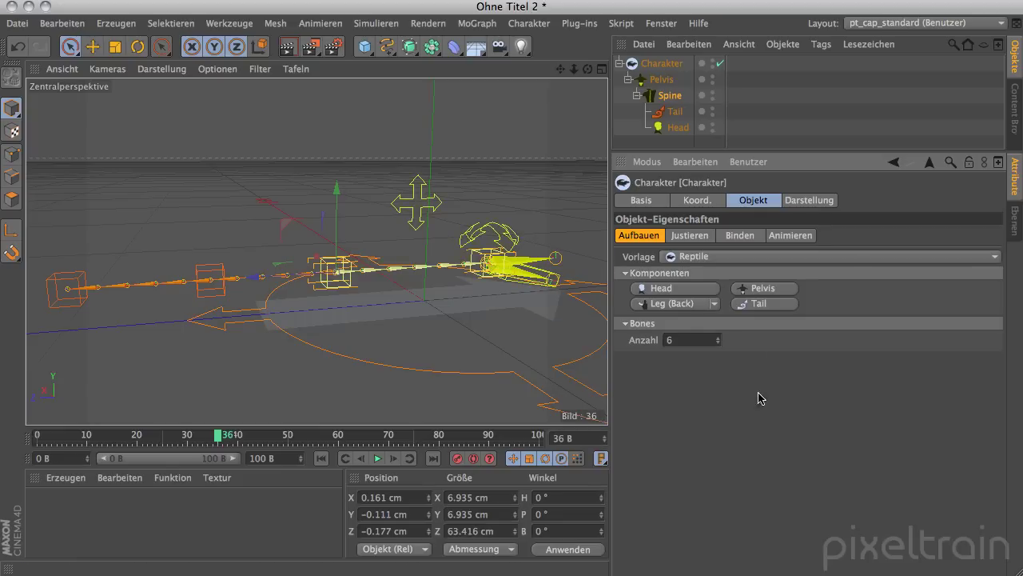
pyautogui.click(715, 303)
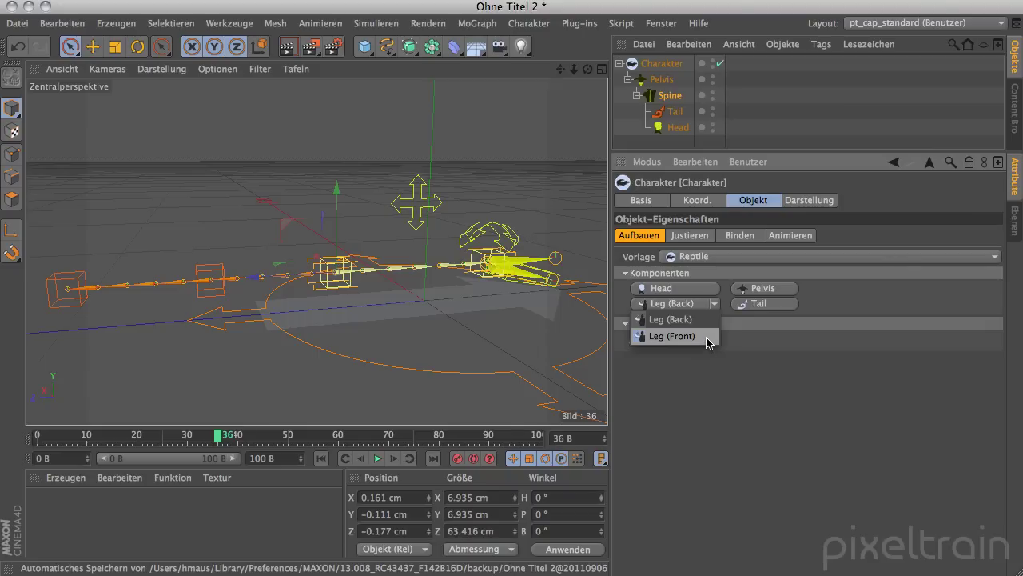
# Add left and right front legs, each with three toes, to the Spine.
pyautogui.click(708, 342)
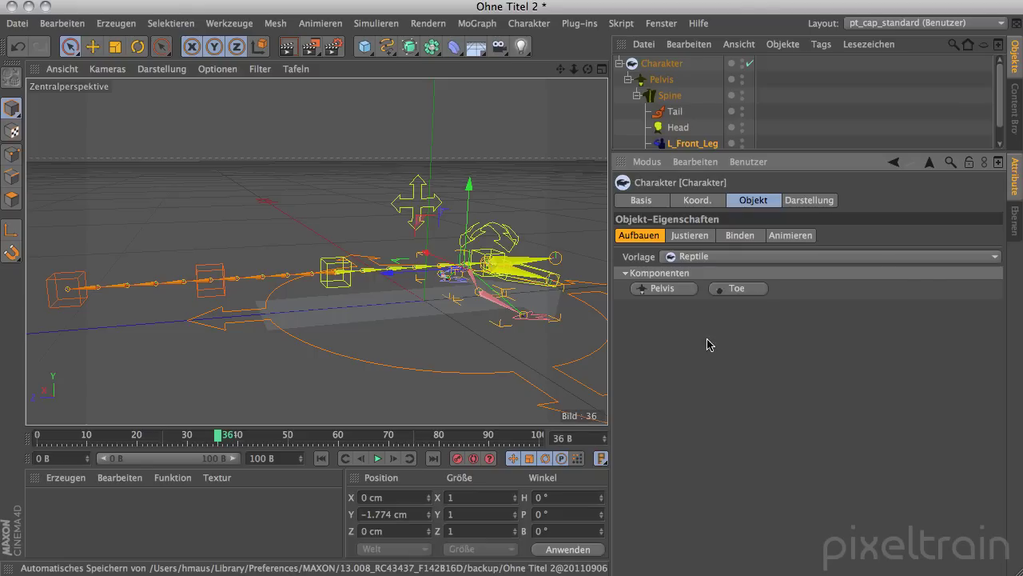
pyautogui.moveTo(434, 350)
pyautogui.keyDown('alt'); pyautogui.mouseDown()
pyautogui.moveTo(694, 387)
pyautogui.moveTo(415, 187)
pyautogui.moveTo(491, 249)
pyautogui.moveTo(692, 157)
pyautogui.mouseUp(); pyautogui.keyUp('alt')
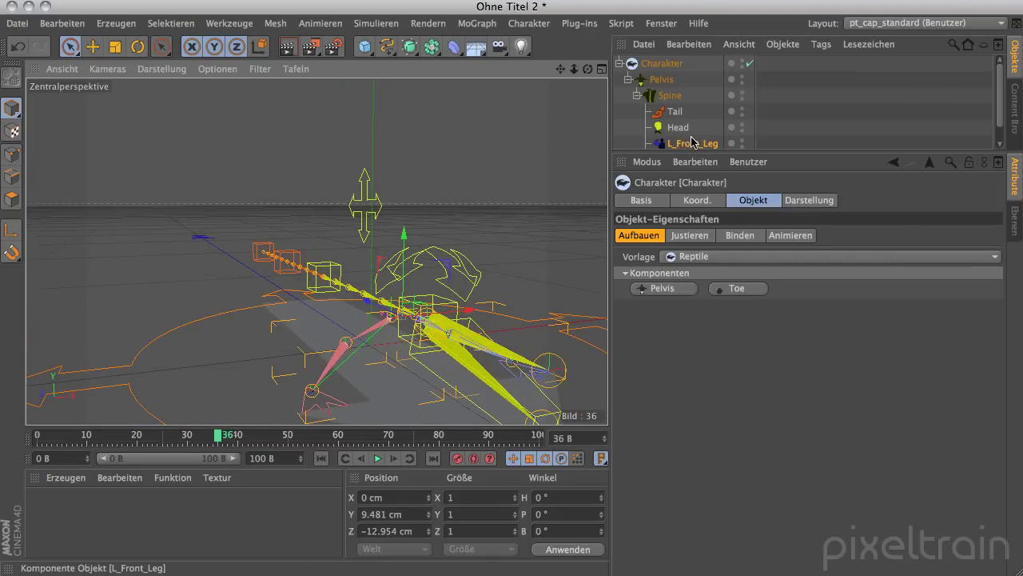
pyautogui.keyDown('alt'); pyautogui.moveTo(484, 284); pyautogui.dragTo(413, 249); pyautogui.keyUp('alt')
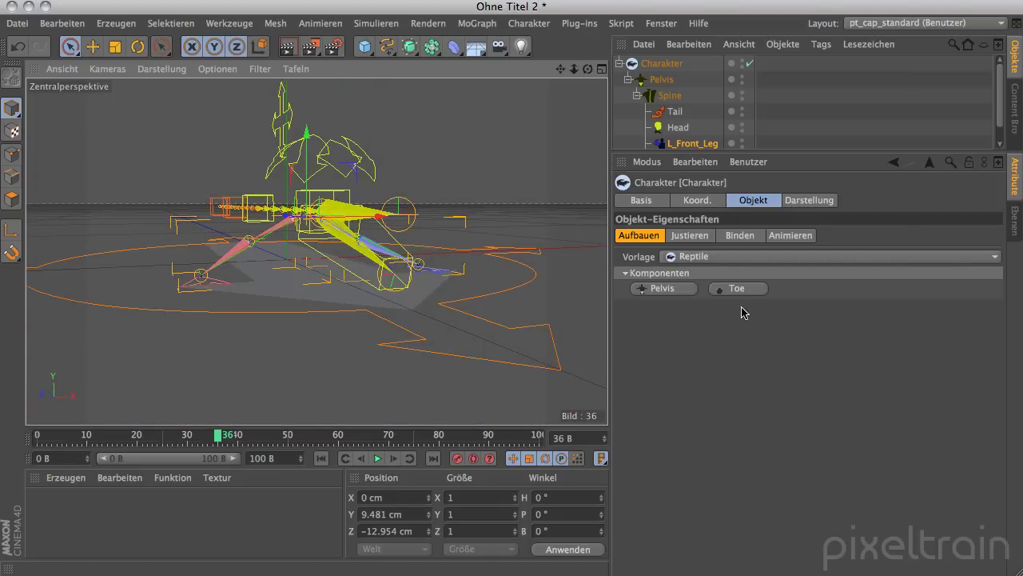
pyautogui.keyDown('alt'); pyautogui.moveTo(480, 336); pyautogui.dragTo(421, 391); pyautogui.keyUp('alt')
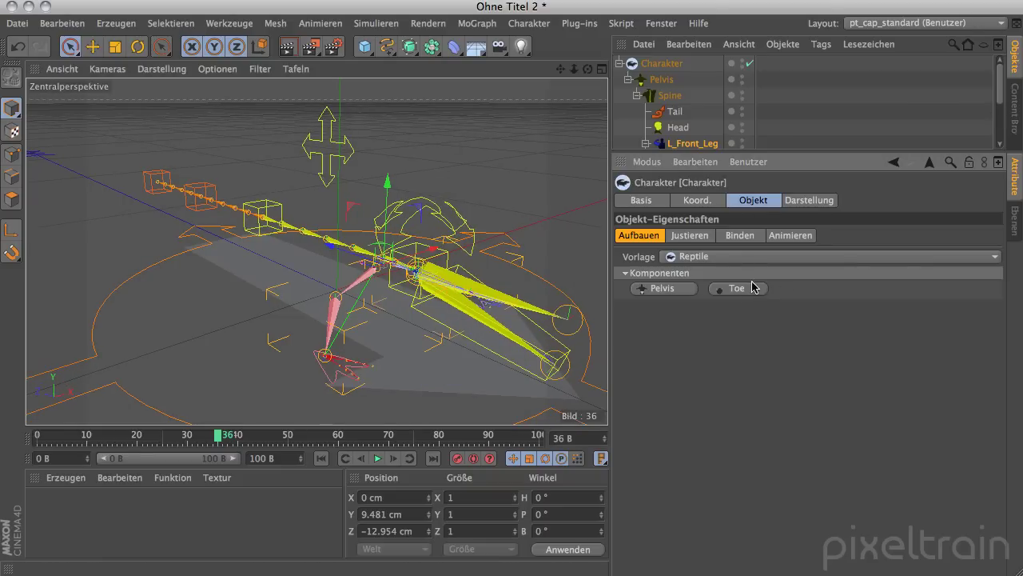
pyautogui.moveTo(466, 346)
pyautogui.keyDown('alt'); pyautogui.mouseDown()
pyautogui.moveTo(379, 385)
pyautogui.moveTo(434, 349)
pyautogui.moveTo(450, 392)
pyautogui.mouseUp(); pyautogui.keyUp('alt')
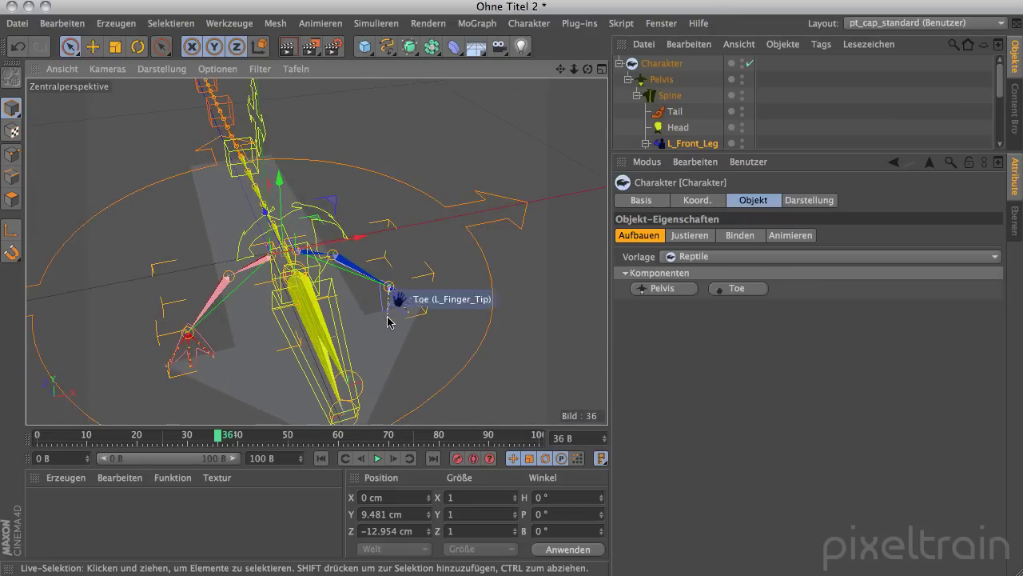
# Reselect the Spine and bring up the back/front leg type choice.
pyautogui.scroll(5, 405, 338)
pyautogui.scroll(5, 405, 338)
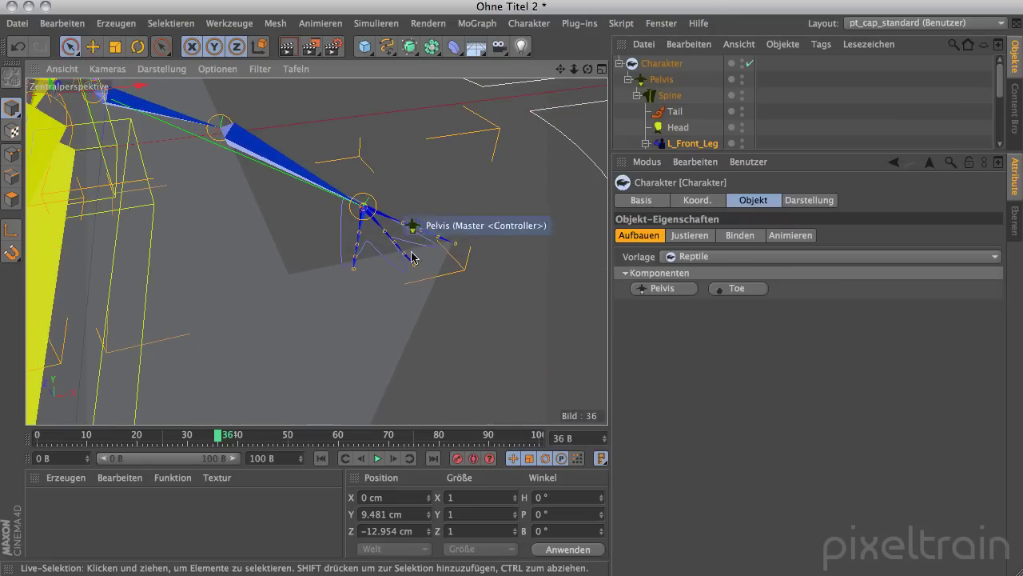
pyautogui.scroll(-5, 391, 344)
pyautogui.scroll(-3, 364, 364)
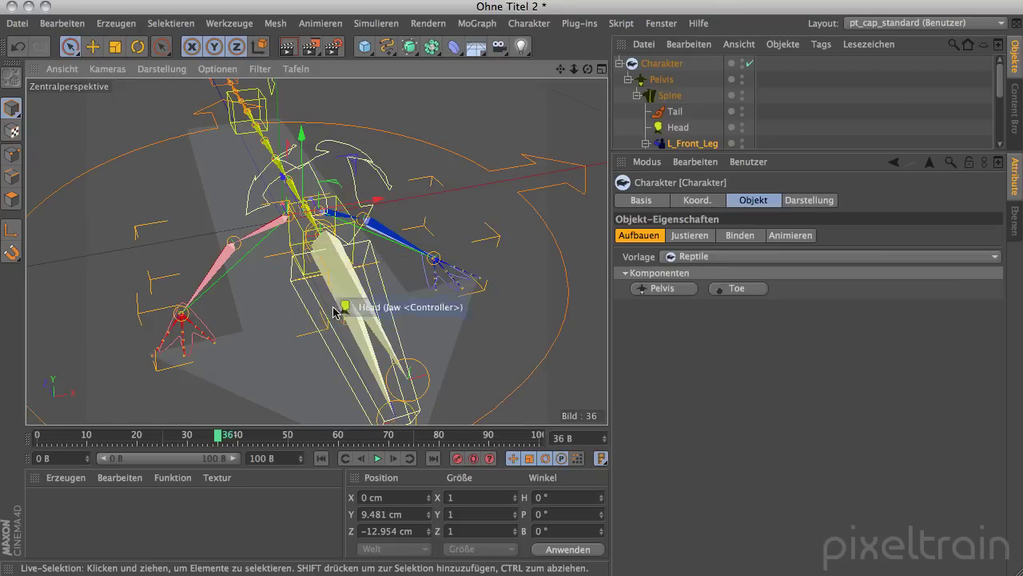
pyautogui.moveTo(1002, 81); pyautogui.dragTo(1003, 80)
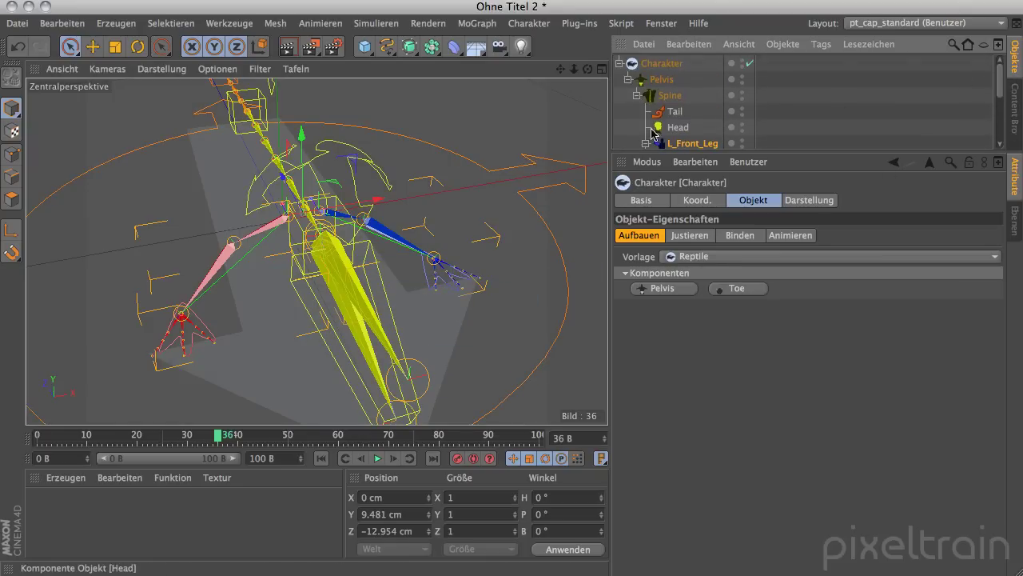
pyautogui.click(659, 99)
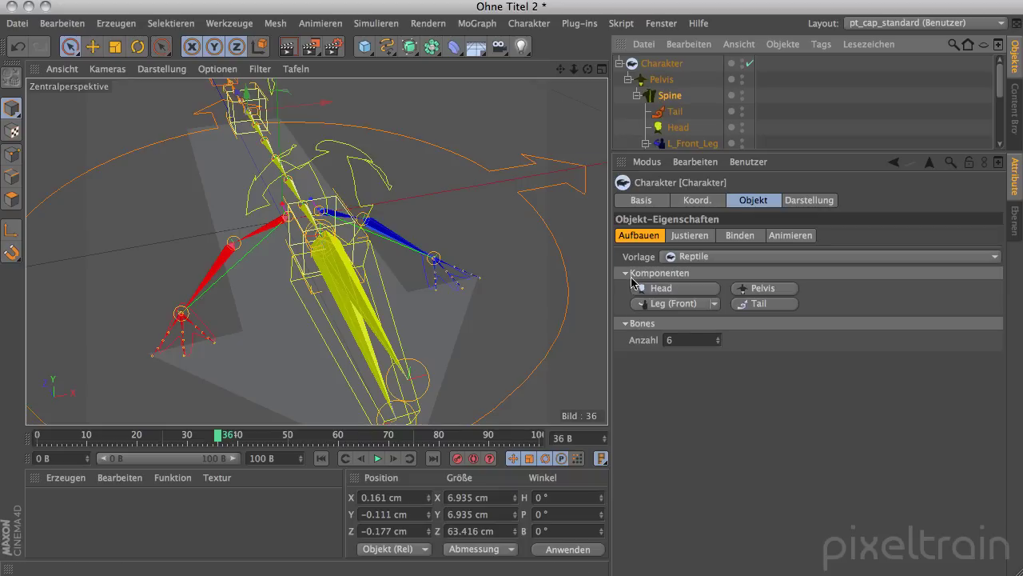
pyautogui.click(717, 305)
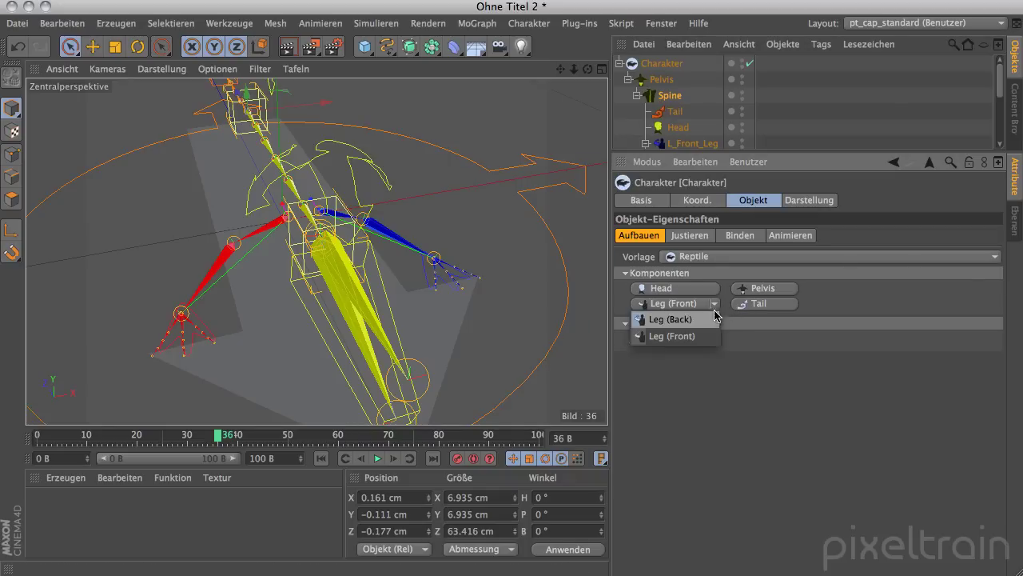
# Add a pair of back legs with toes to the Spine.
pyautogui.click(712, 321)
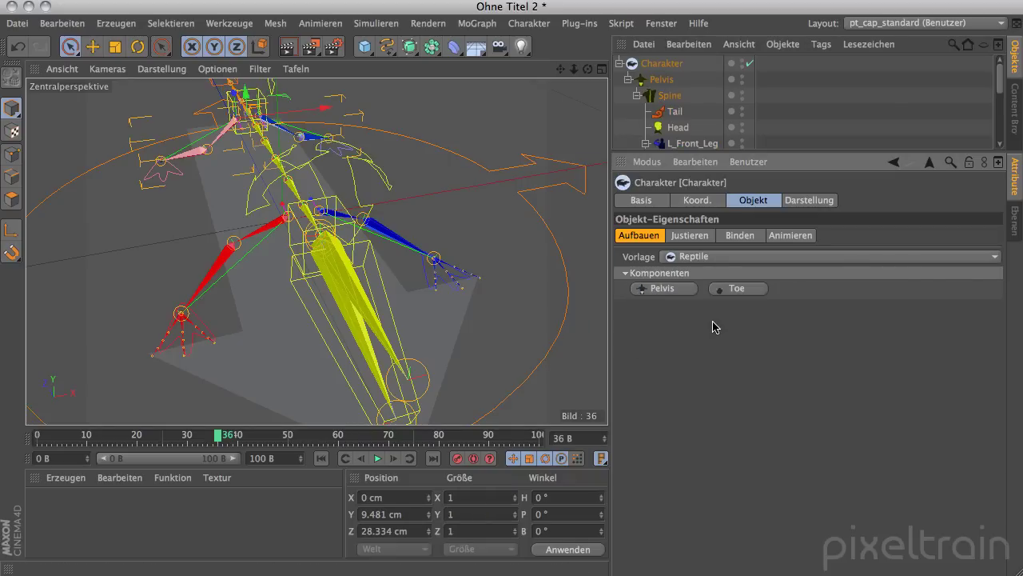
pyautogui.click(742, 291)
pyautogui.click(745, 291)
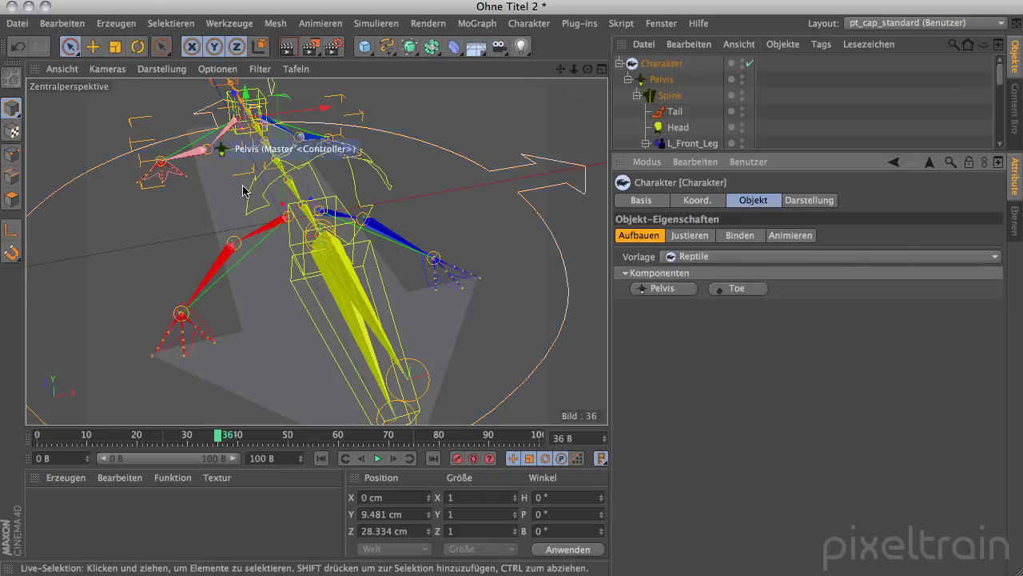
pyautogui.moveTo(498, 347)
pyautogui.keyDown('alt'); pyautogui.mouseDown()
pyautogui.moveTo(602, 326)
pyautogui.moveTo(514, 244)
pyautogui.mouseUp(); pyautogui.keyUp('alt')
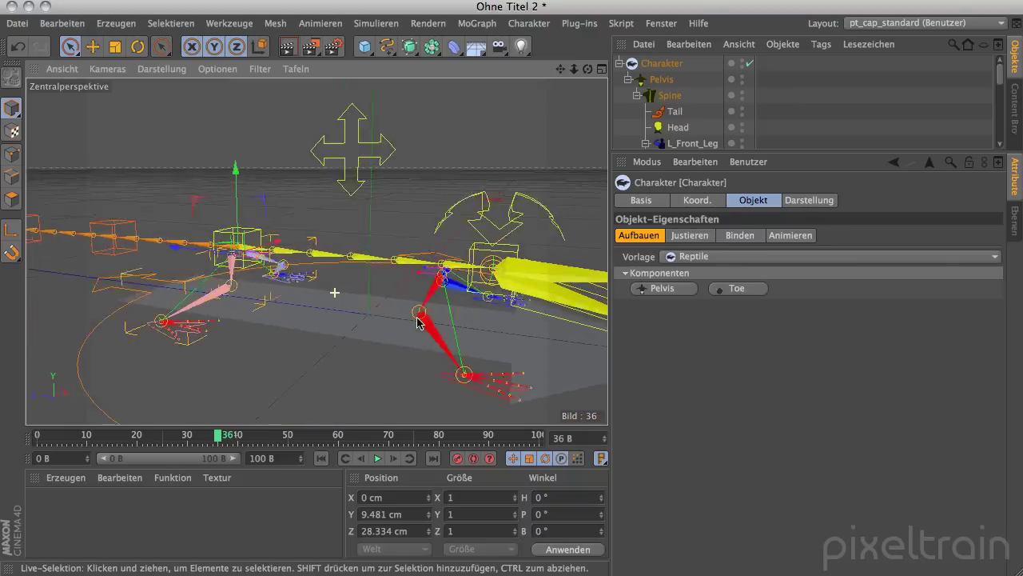
pyautogui.moveTo(514, 244)
pyautogui.keyDown('alt'); pyautogui.mouseDown()
pyautogui.moveTo(640, 343)
pyautogui.moveTo(141, 270)
pyautogui.mouseUp(); pyautogui.keyUp('alt')
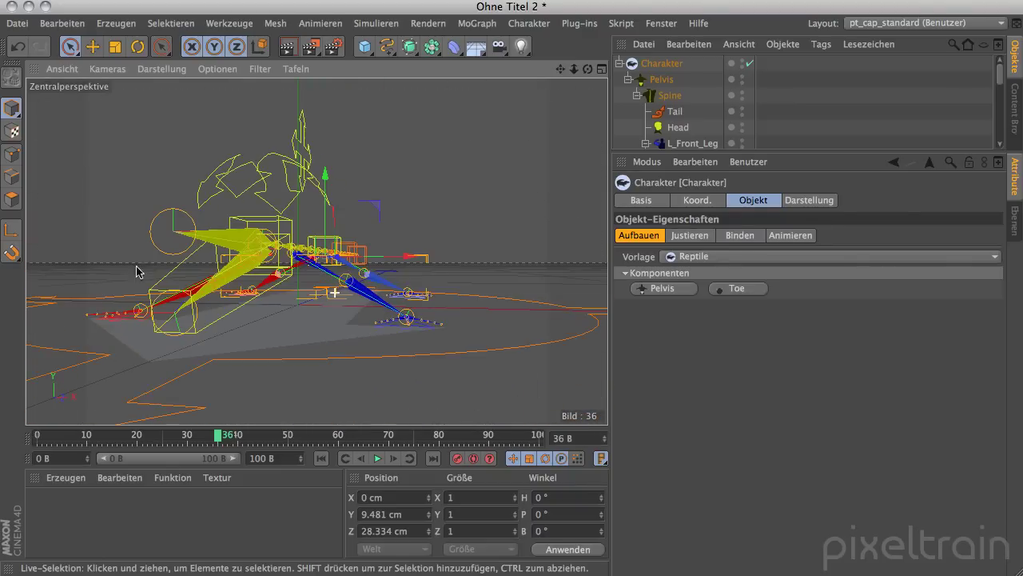
pyautogui.moveTo(400, 264)
pyautogui.keyDown('alt'); pyautogui.mouseDown()
pyautogui.moveTo(434, 250)
pyautogui.moveTo(251, 299)
pyautogui.moveTo(309, 288)
pyautogui.moveTo(349, 338)
pyautogui.moveTo(357, 296)
pyautogui.moveTo(389, 274)
pyautogui.mouseUp(); pyautogui.keyUp('alt')
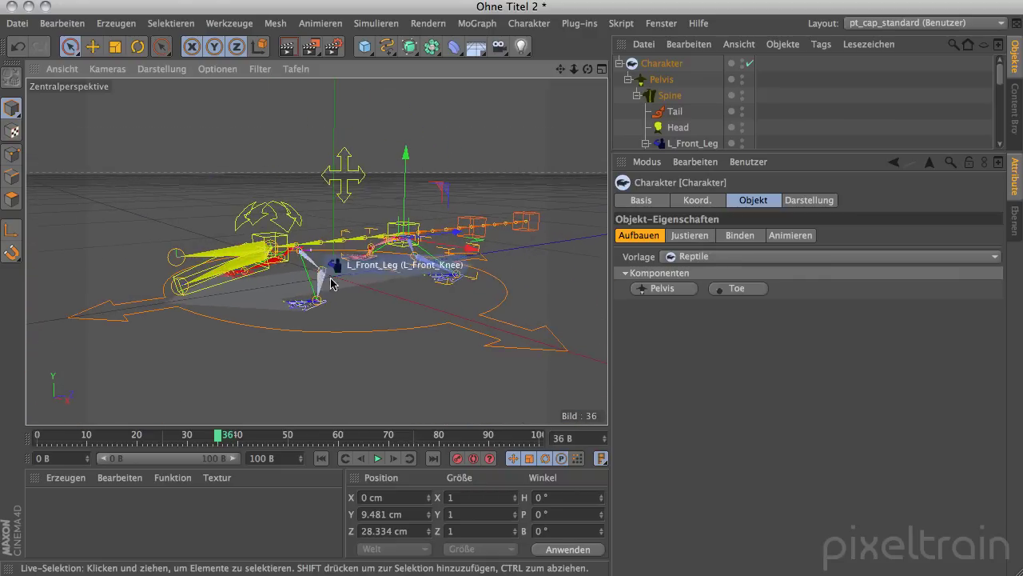
# Extend the animation end frame to 500 and widen the preview range to match.
pyautogui.click(253, 458)
pyautogui.write('500')
pyautogui.press('Return')
pyautogui.moveTo(140, 458); pyautogui.dragTo(237, 458)
pyautogui.click(321, 458)
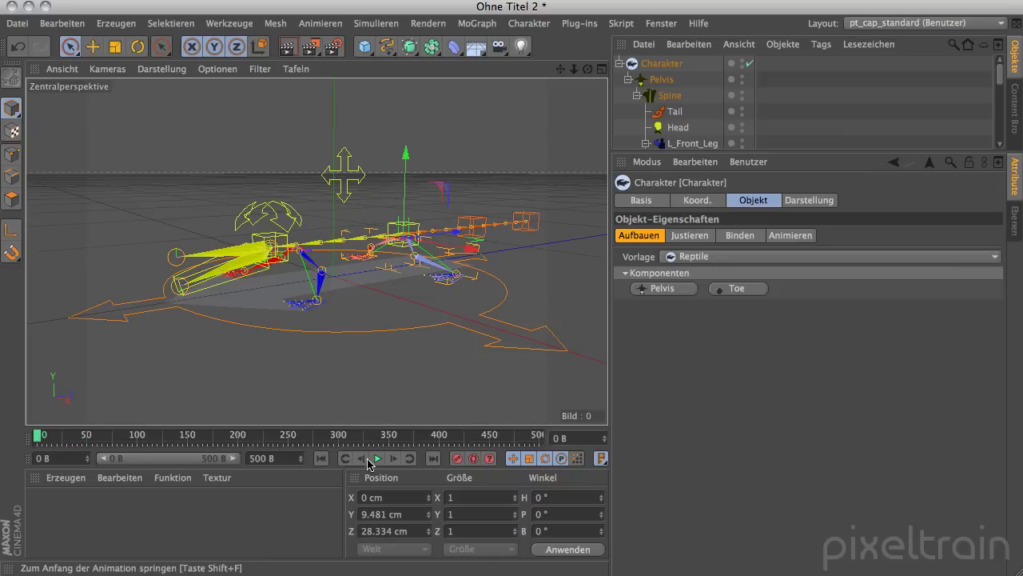
pyautogui.click(378, 458)
pyautogui.moveTo(482, 312)
pyautogui.keyDown('alt'); pyautogui.mouseDown()
pyautogui.moveTo(359, 399)
pyautogui.moveTo(410, 339)
pyautogui.moveTo(289, 295)
pyautogui.moveTo(322, 338)
pyautogui.moveTo(381, 349)
pyautogui.mouseUp(); pyautogui.keyUp('alt')
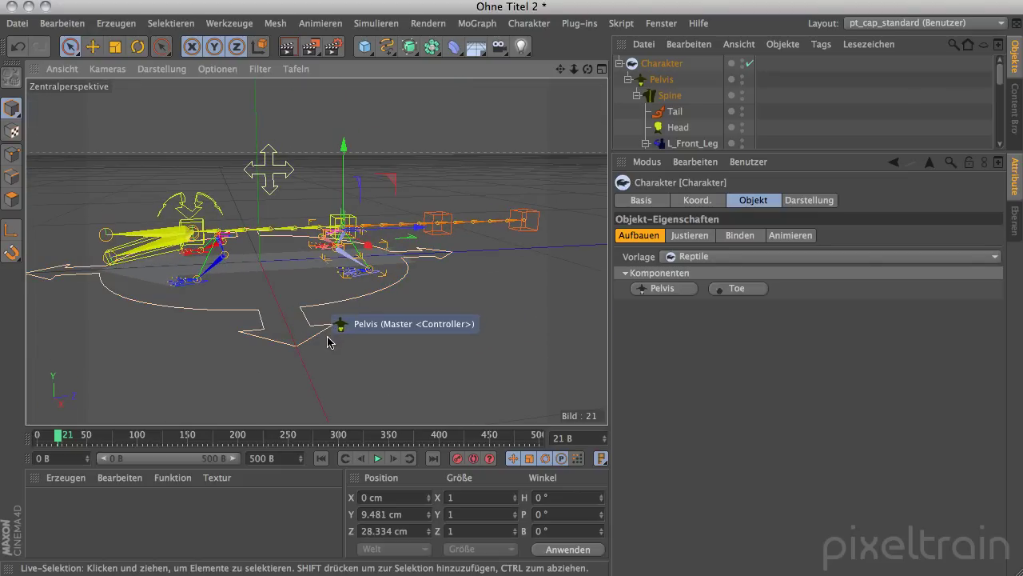
pyautogui.click(536, 25)
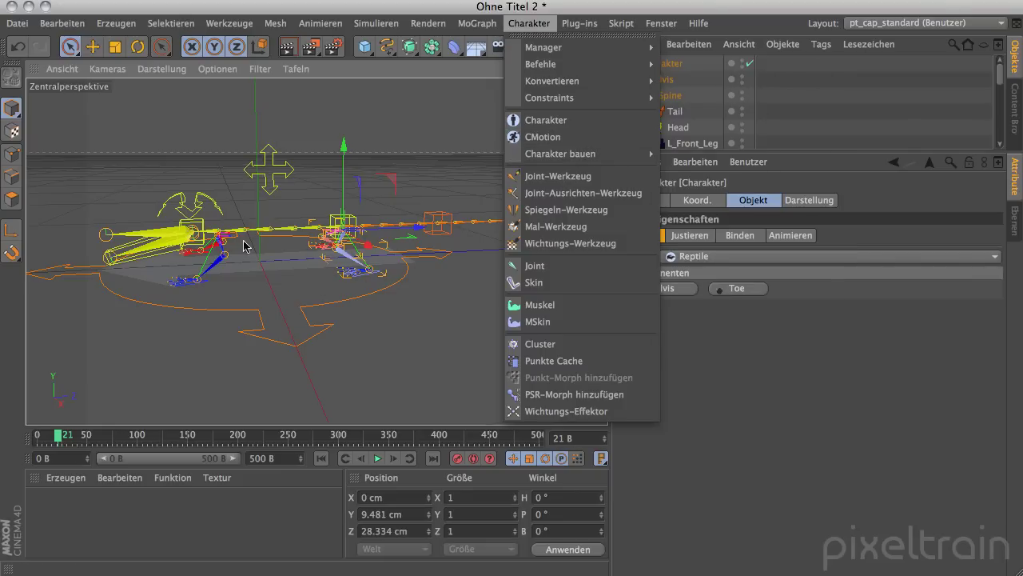
pyautogui.click(760, 348)
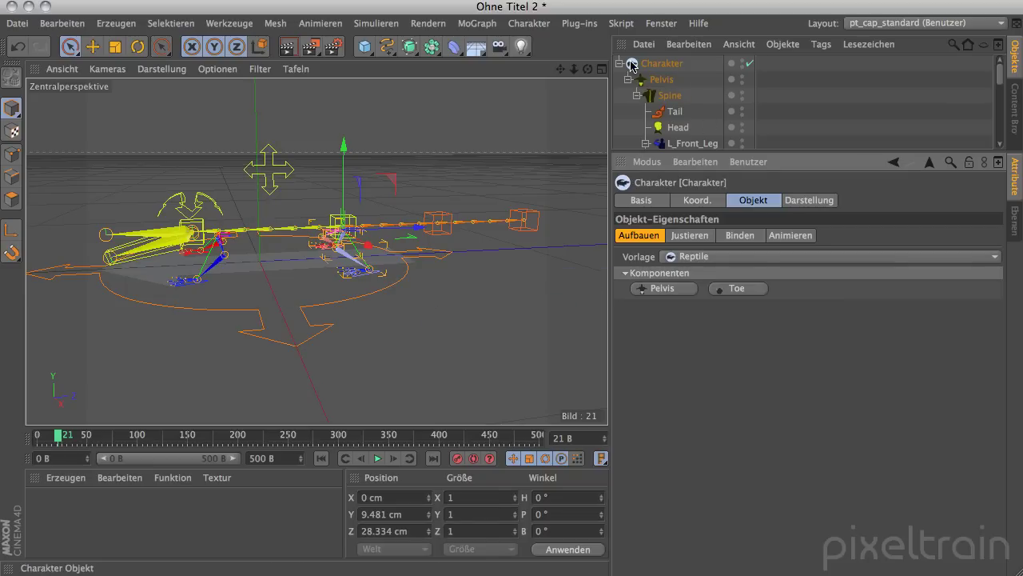
# Generate a CMotion walk (Gang erstellen) for the Charakter and select the CMotion object.
pyautogui.hotkey('ctrl', 'z')
pyautogui.click(805, 236)
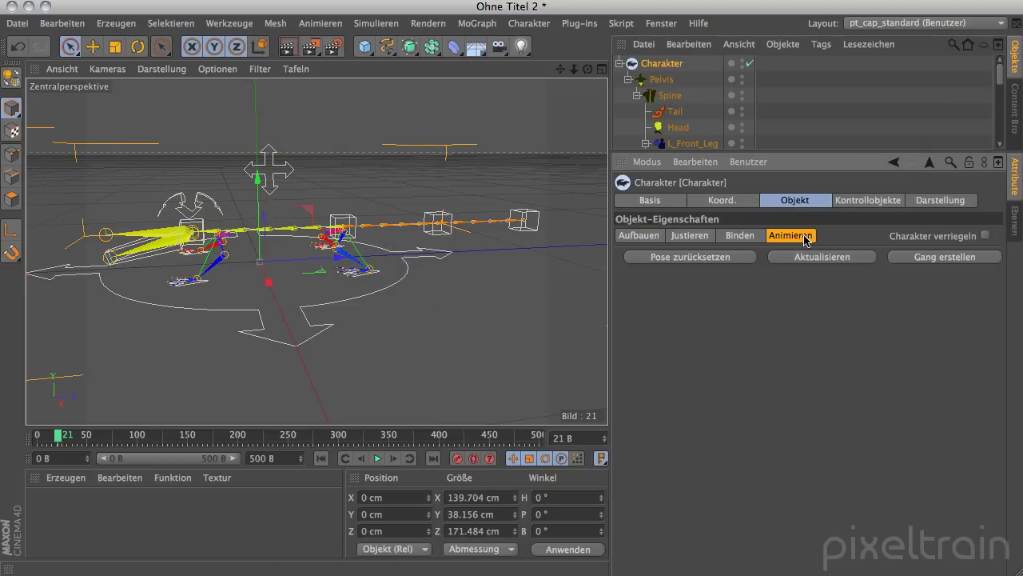
pyautogui.click(942, 259)
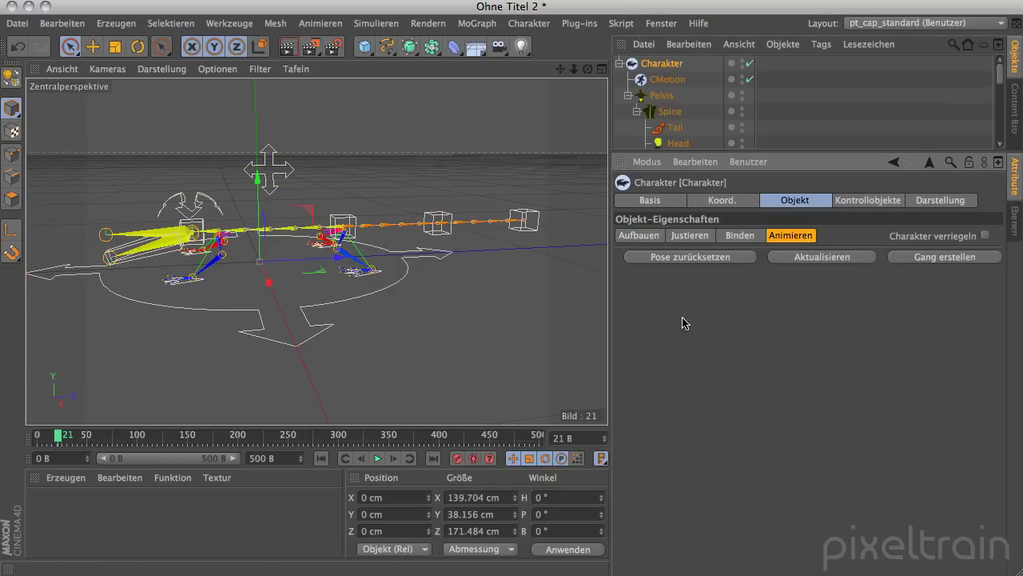
pyautogui.click(642, 80)
# Inspect the Master_con+ and Chest_con+ entries, then play the walk cycle from frame 0.
pyautogui.moveTo(992, 340)
pyautogui.mouseDown()
pyautogui.moveTo(999, 418)
pyautogui.moveTo(998, 314)
pyautogui.mouseUp()
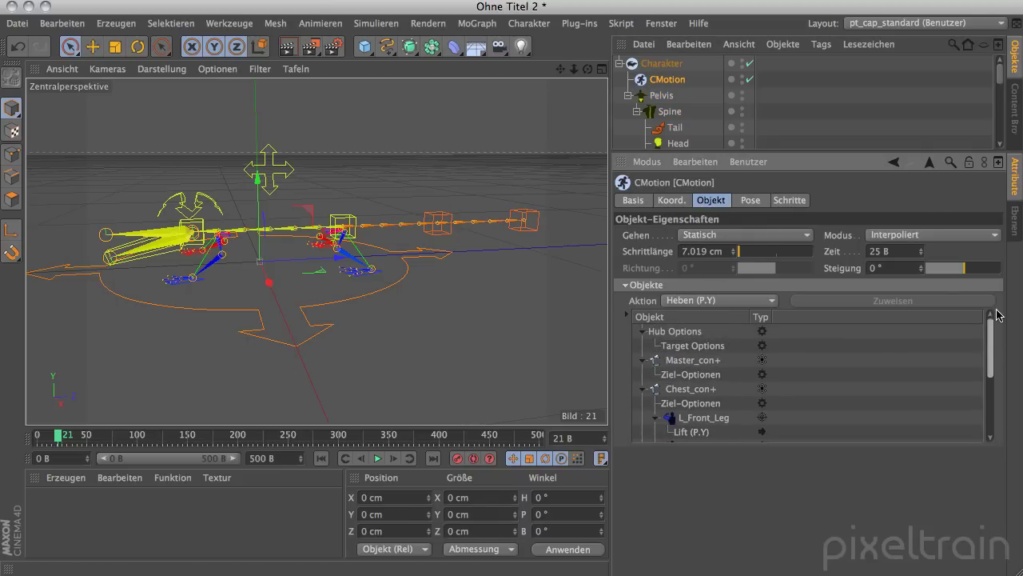
pyautogui.moveTo(991, 370)
pyautogui.mouseDown()
pyautogui.moveTo(993, 434)
pyautogui.moveTo(1004, 320)
pyautogui.mouseUp()
pyautogui.click(684, 361)
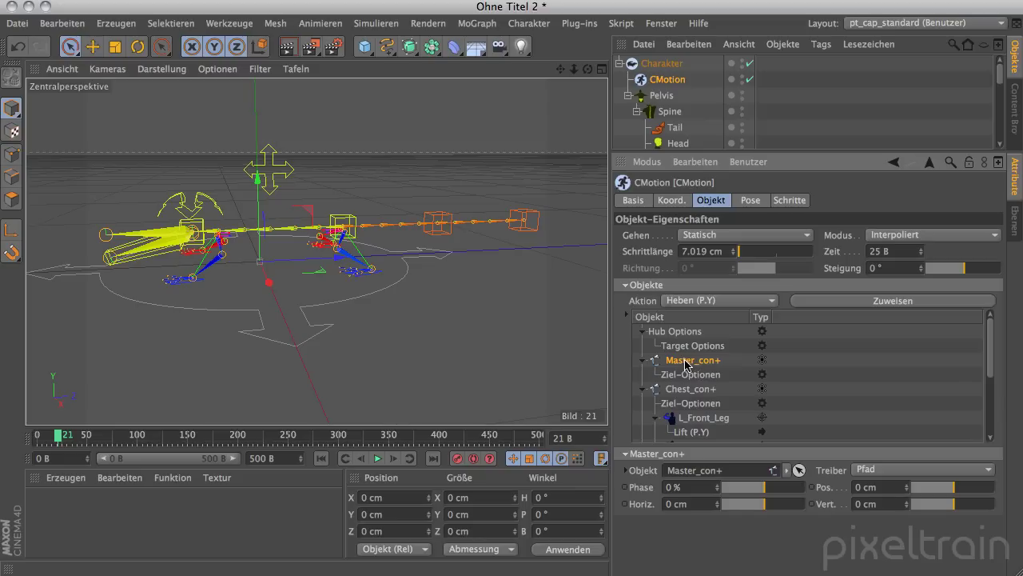
pyautogui.click(680, 389)
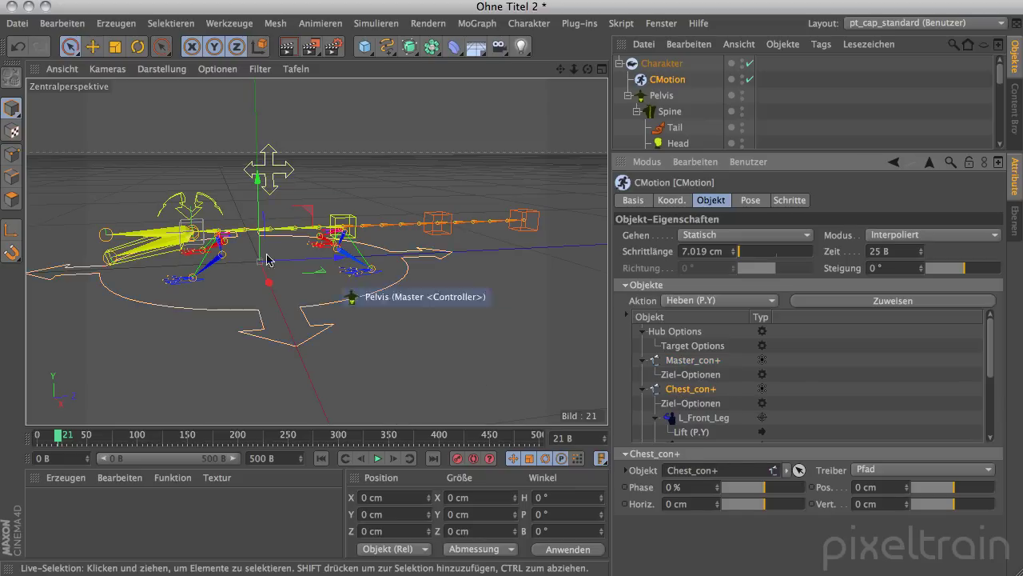
pyautogui.scroll(-1, 991, 352)
pyautogui.scroll(-2, 976, 358)
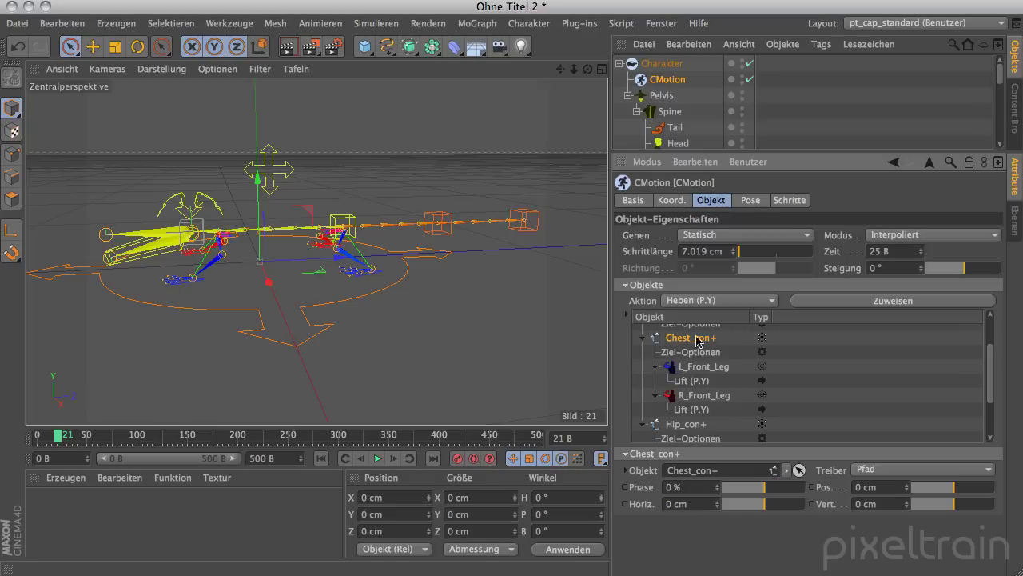
pyautogui.moveTo(991, 376); pyautogui.dragTo(991, 404)
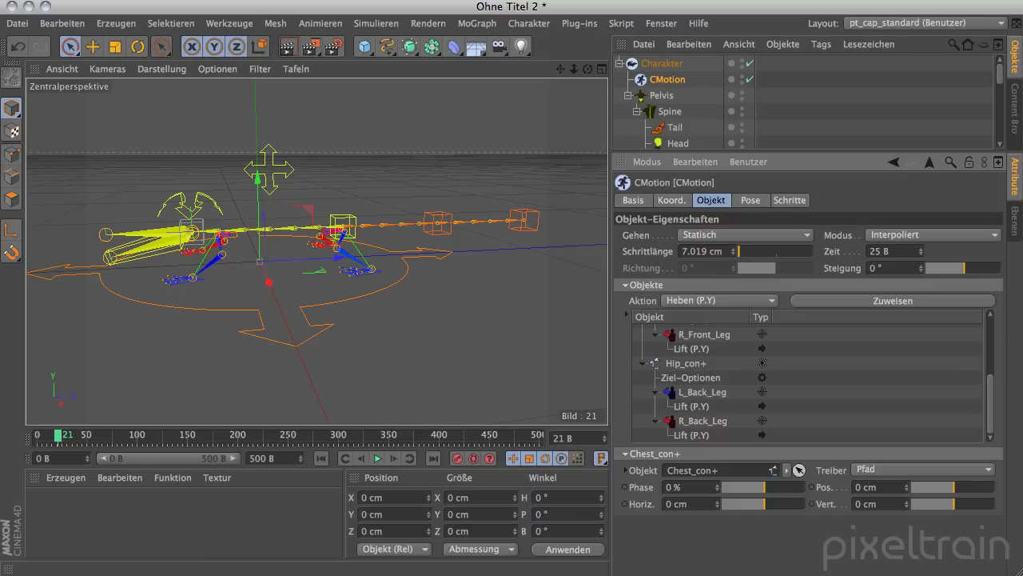
pyautogui.moveTo(993, 399); pyautogui.dragTo(994, 328)
pyautogui.hotkey('shift', 'f')
pyautogui.click(378, 458)
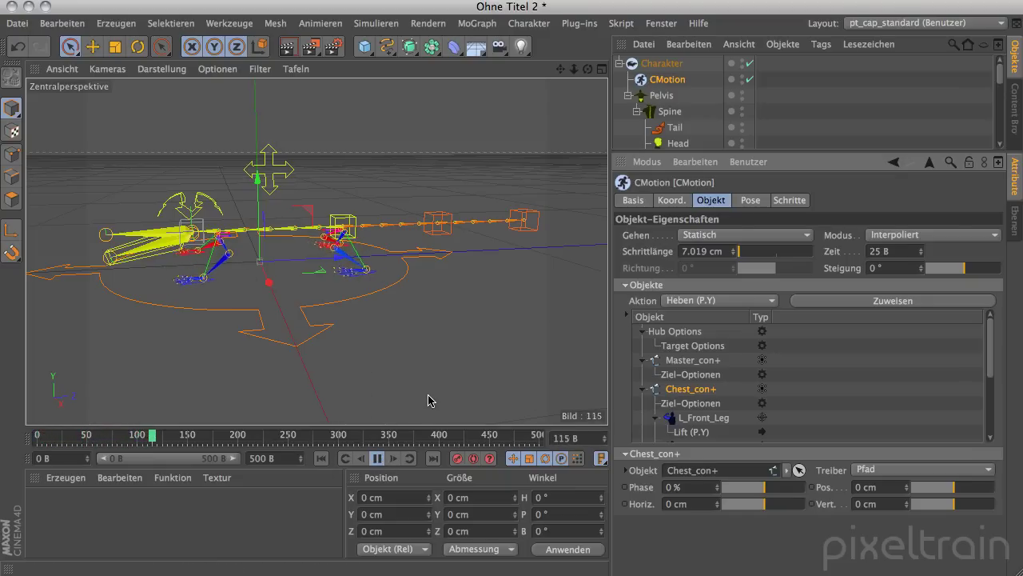
# Stop playback and set the CMotion Schrittlänge to 15 cm.
pyautogui.click(379, 459)
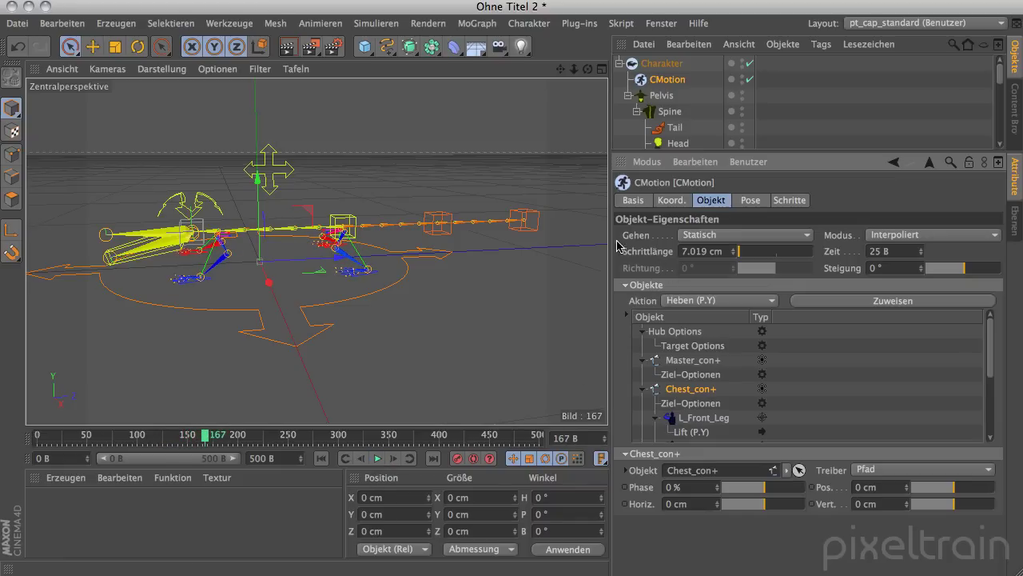
pyautogui.press('Return')
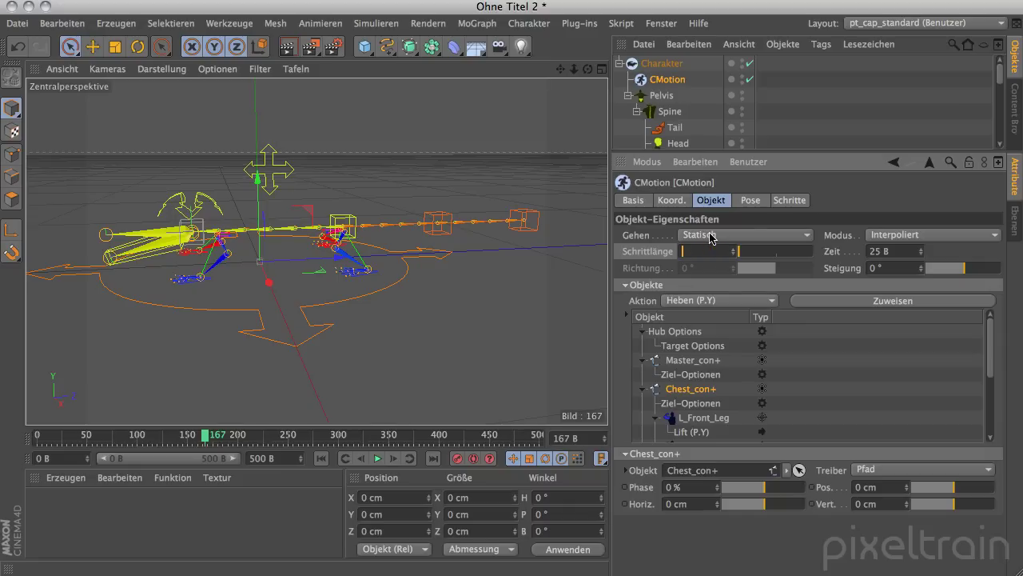
pyautogui.write('15')
pyautogui.press('Return')
# Replay the walk from the start, then stop and return to frame 0.
pyautogui.click(321, 458)
pyautogui.click(377, 458)
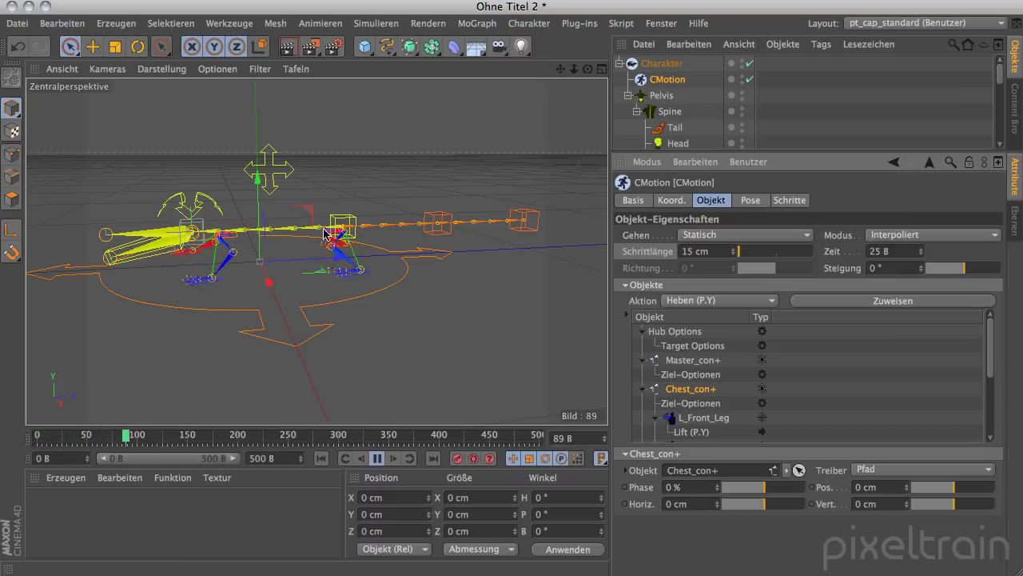
pyautogui.click(377, 458)
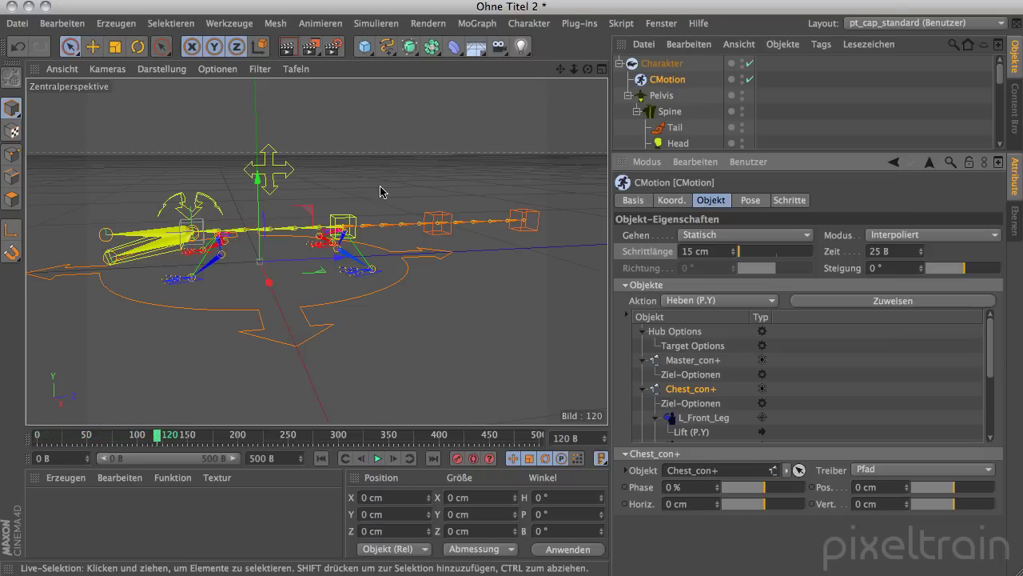
pyautogui.click(322, 461)
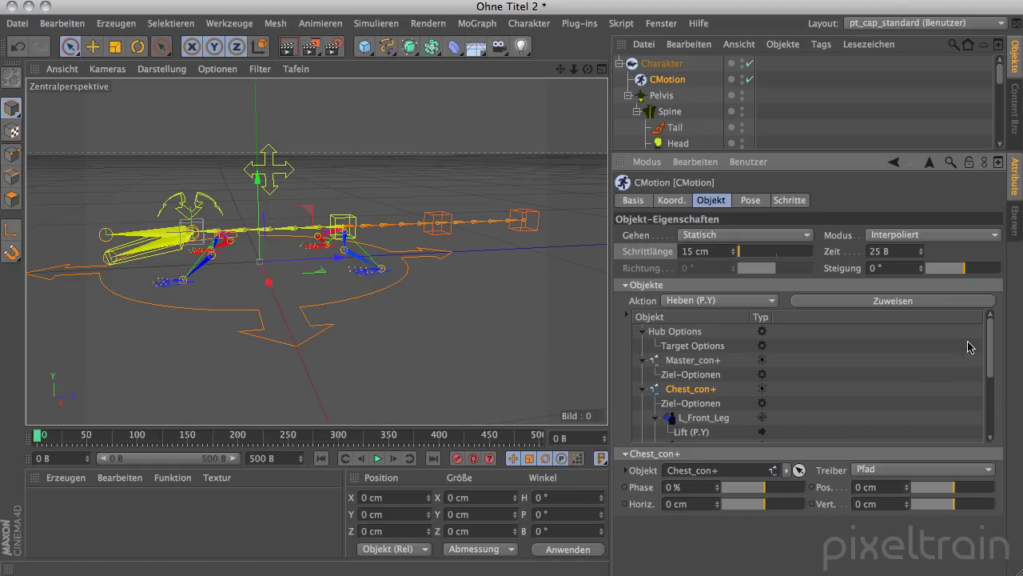
# Assign a Heben (P.Y) lift action to Master_con+ and view its settings.
pyautogui.click(680, 403)
pyautogui.click(680, 391)
pyautogui.click(685, 361)
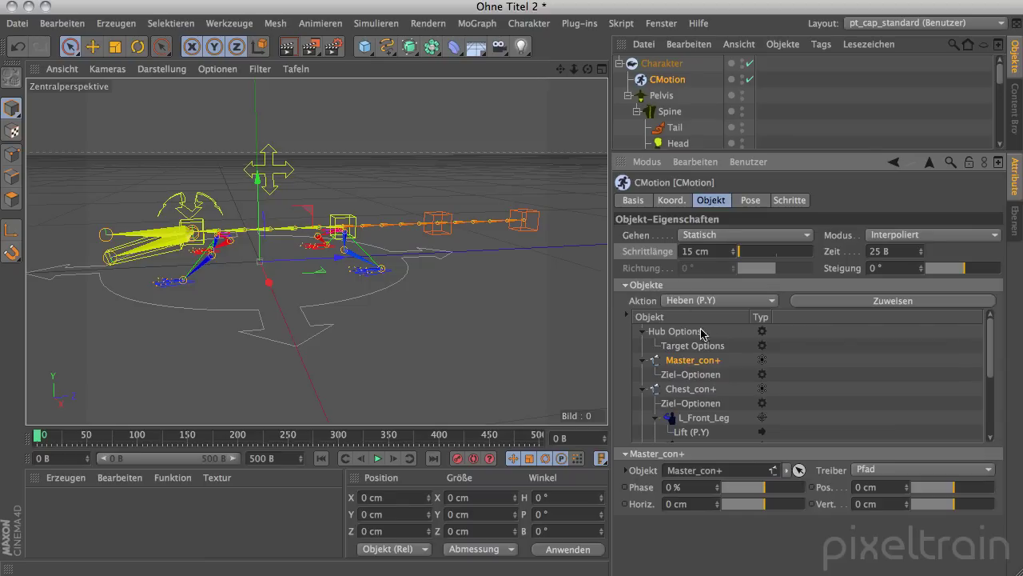
pyautogui.click(871, 307)
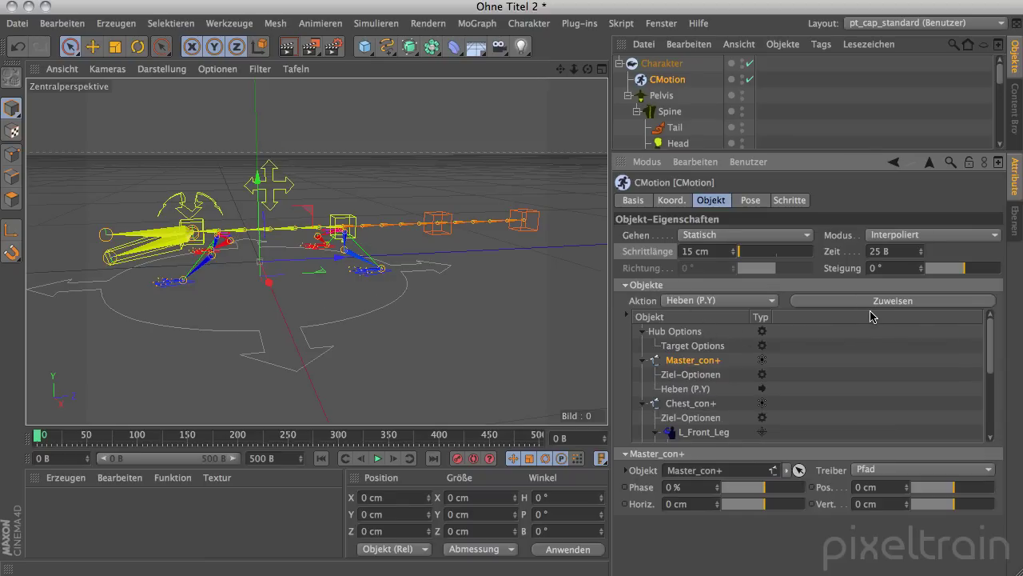
pyautogui.click(679, 391)
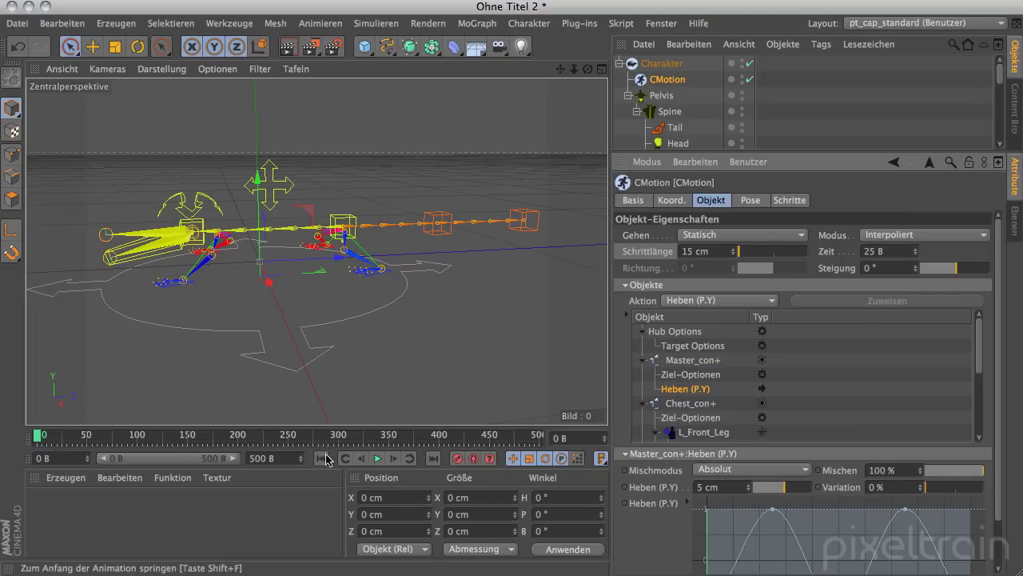
# Preview the walk with the new lift, then rewind to frame 0.
pyautogui.click(379, 460)
pyautogui.moveTo(418, 359)
pyautogui.keyDown('alt'); pyautogui.mouseDown()
pyautogui.moveTo(349, 336)
pyautogui.moveTo(354, 309)
pyautogui.mouseUp(); pyautogui.keyUp('alt')
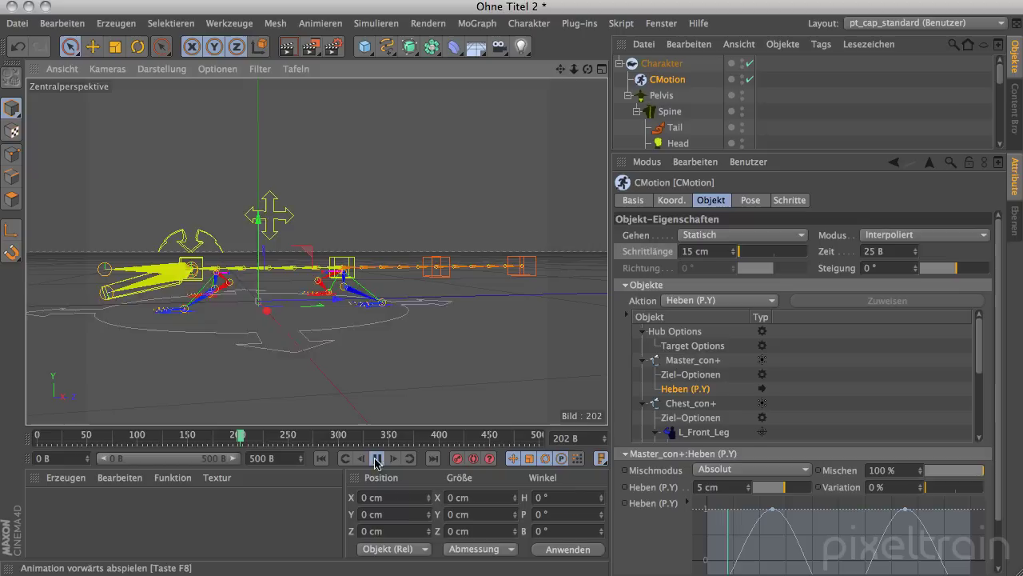
pyautogui.click(378, 459)
pyautogui.click(321, 458)
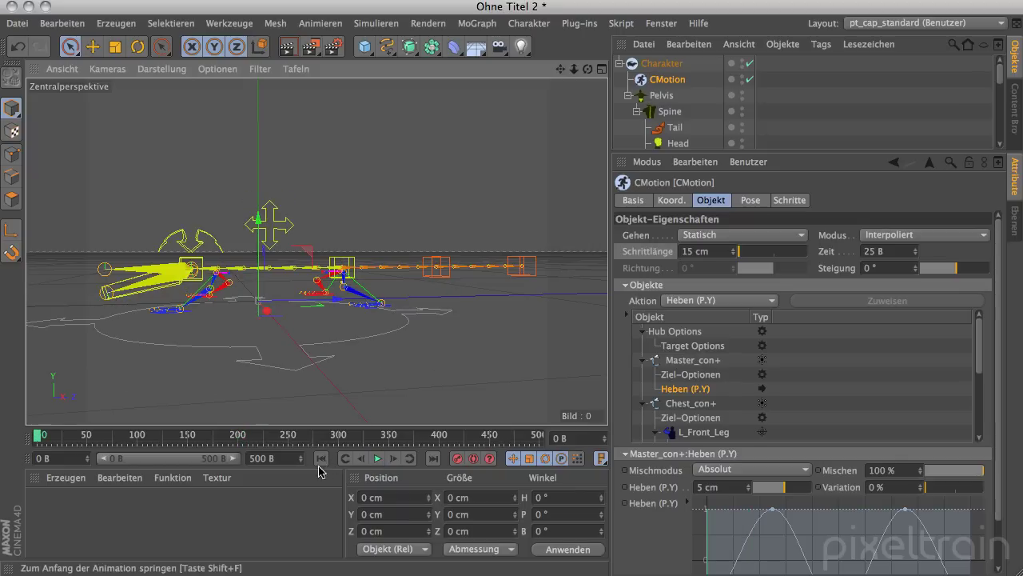
# Delete Heben (P.Y) from Master_con+ and assign it to Chest_con+ instead.
pyautogui.click(676, 395)
pyautogui.press('Delete')
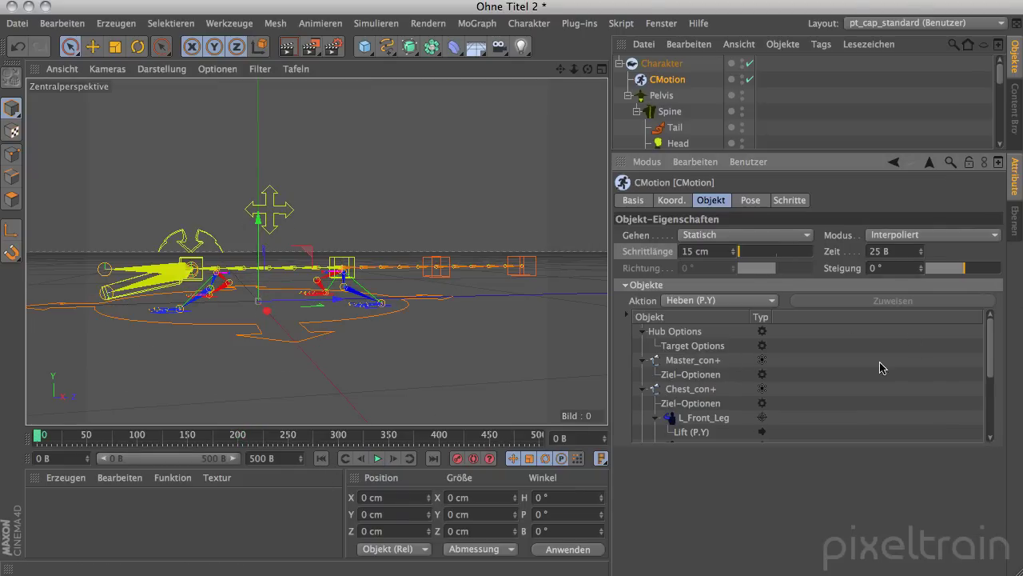
pyautogui.click(685, 390)
pyautogui.click(854, 306)
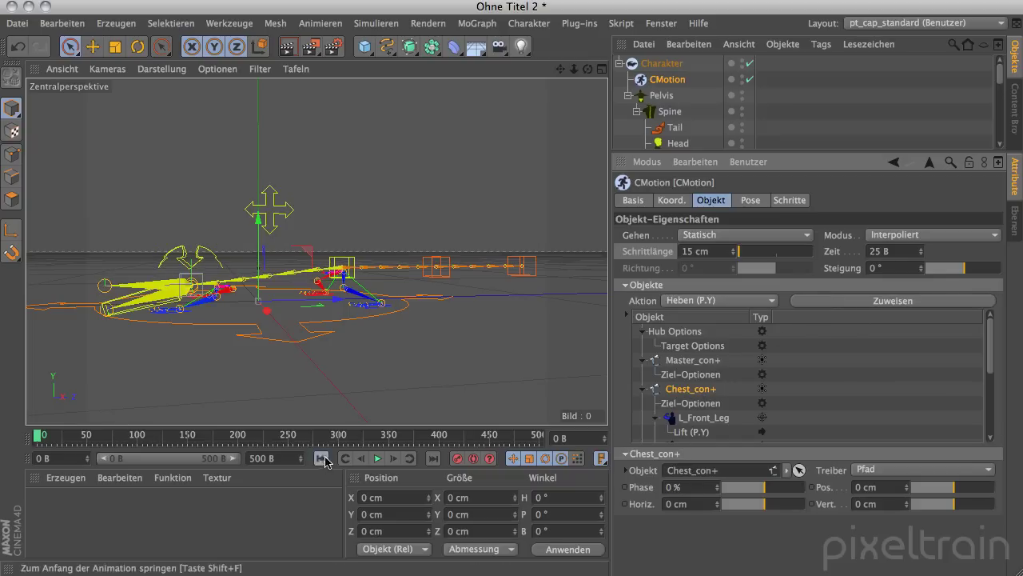
# Preview the walk, collapse the front leg entries and show the chest's Heben (P.Y) settings.
pyautogui.click(379, 460)
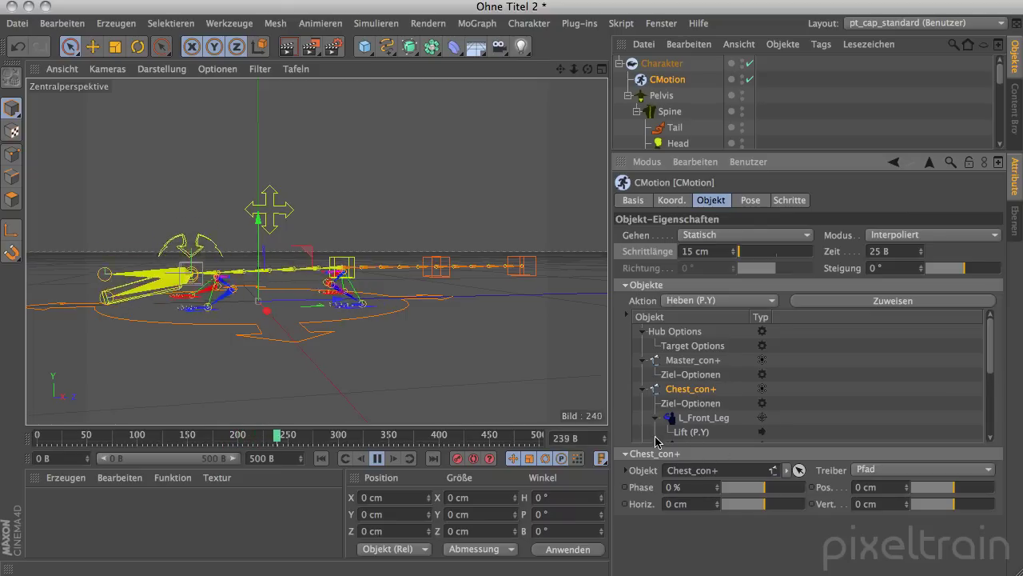
pyautogui.scroll(-3, 691, 412)
pyautogui.click(657, 382)
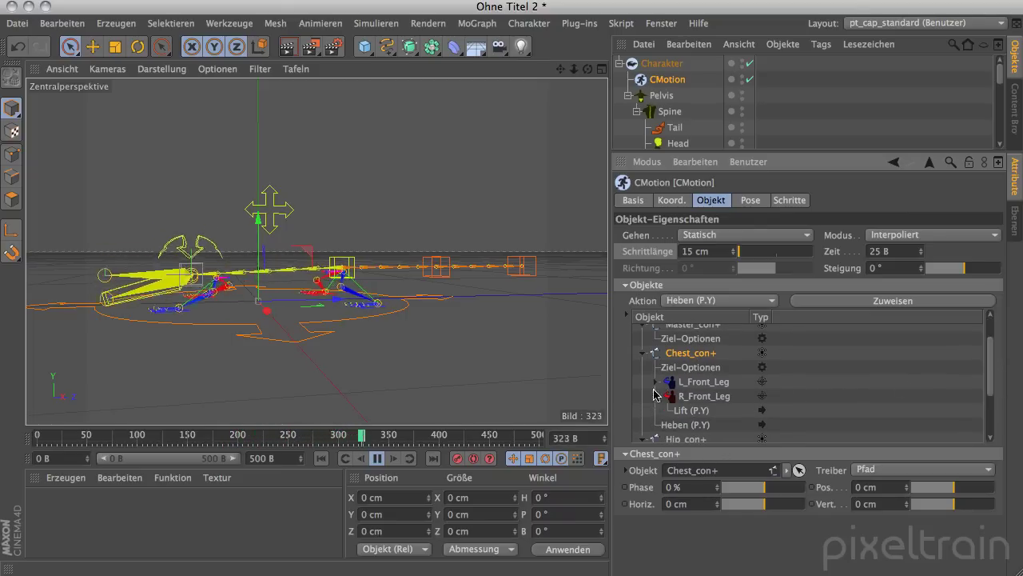
pyautogui.click(656, 395)
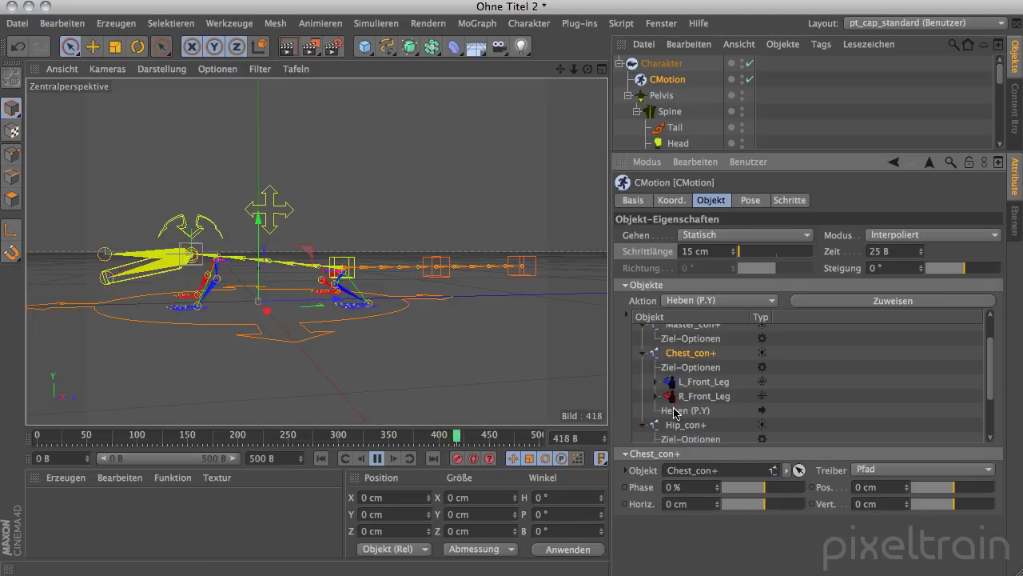
pyautogui.click(674, 411)
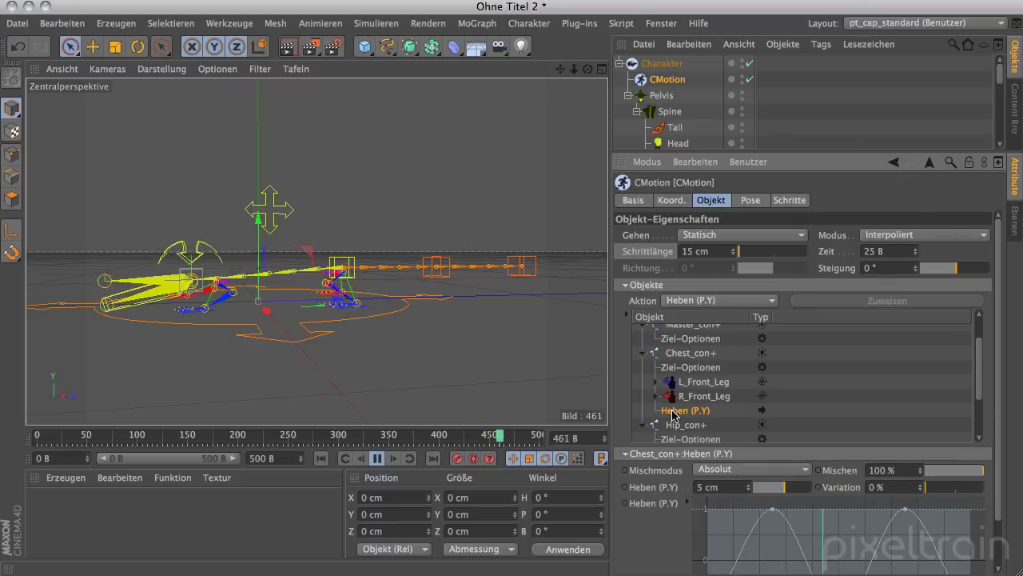
# Raise the lift curve's low points and reduce the chest's lift from 5 cm to 2 cm.
pyautogui.scroll(-3, 1001, 451)
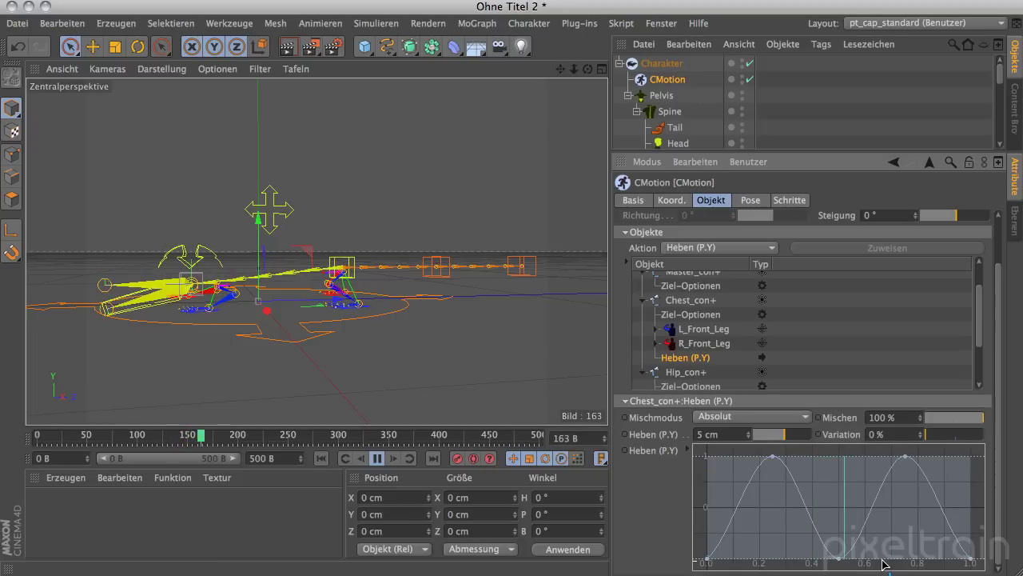
pyautogui.moveTo(885, 553); pyautogui.dragTo(886, 531)
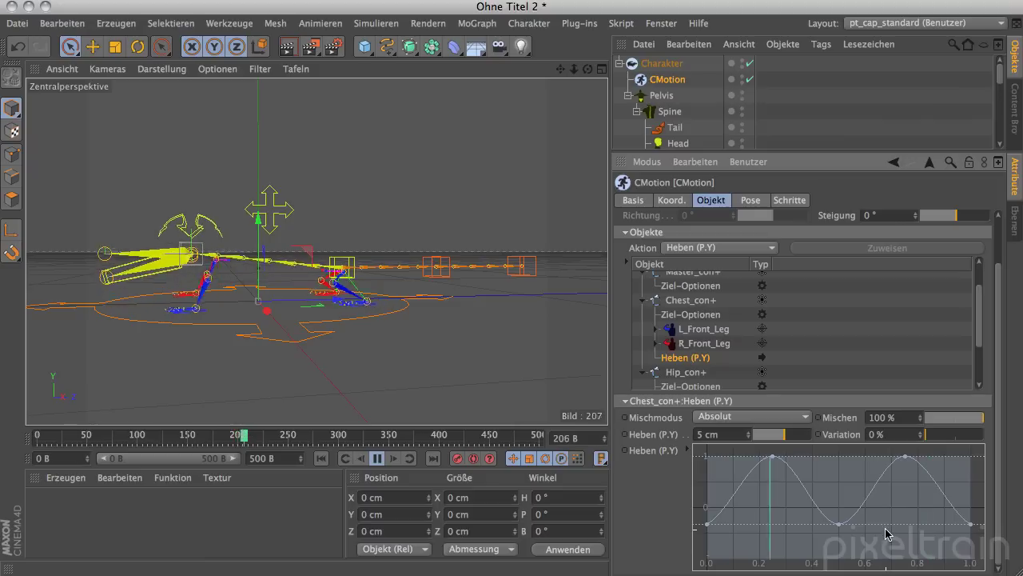
pyautogui.moveTo(885, 531); pyautogui.dragTo(886, 538)
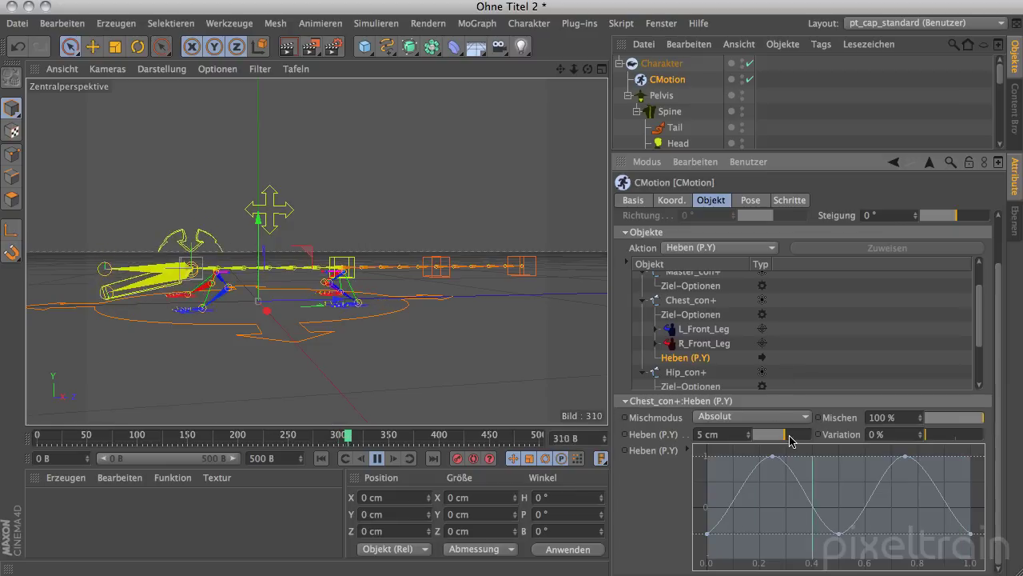
pyautogui.moveTo(784, 434); pyautogui.dragTo(755, 442)
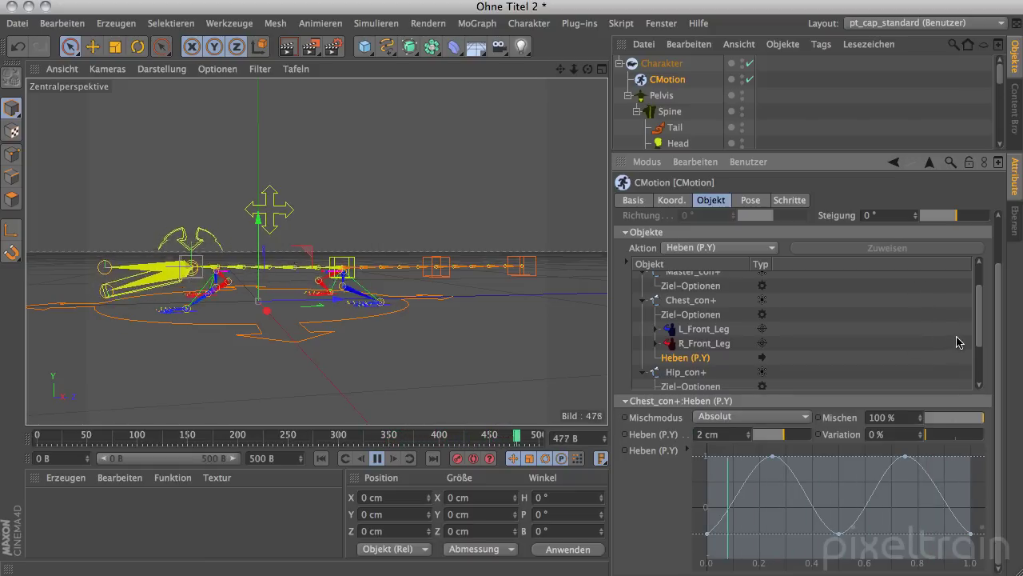
# Copy the chest's Heben (P.Y) action and paste it onto Hip_con+.
pyautogui.rightClick(672, 358)
pyautogui.click(697, 428)
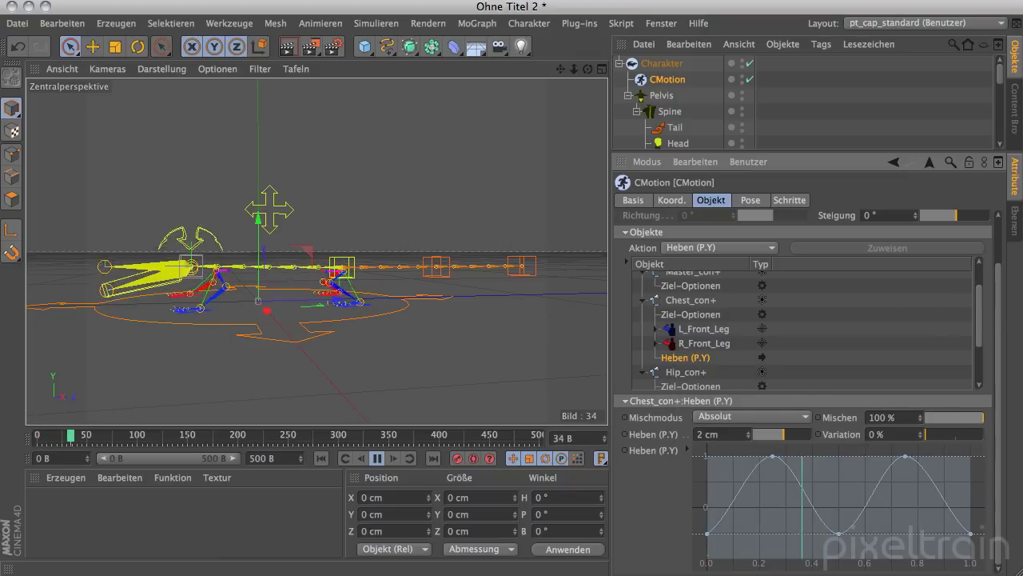
pyautogui.moveTo(980, 309); pyautogui.dragTo(980, 330)
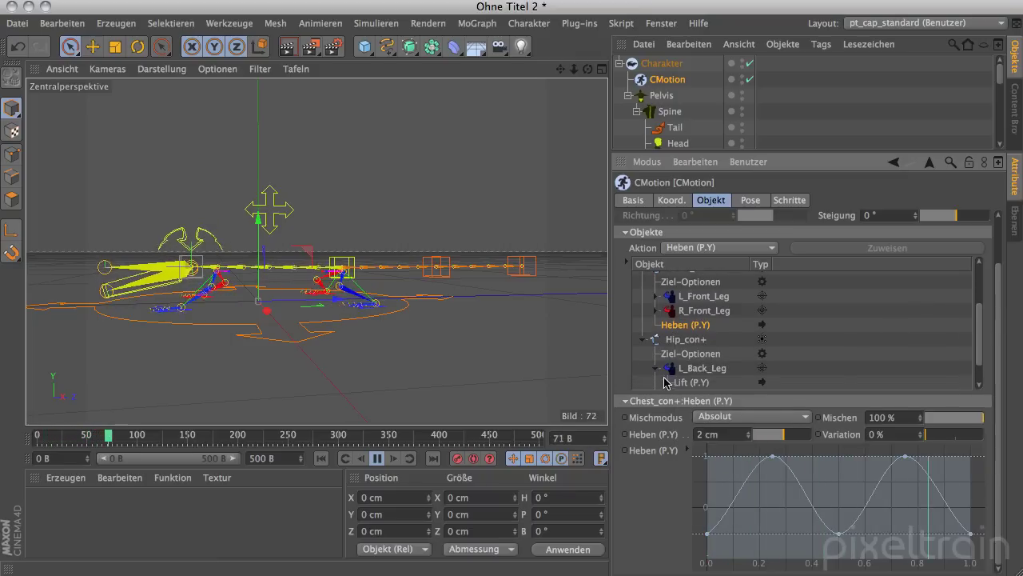
pyautogui.click(679, 342)
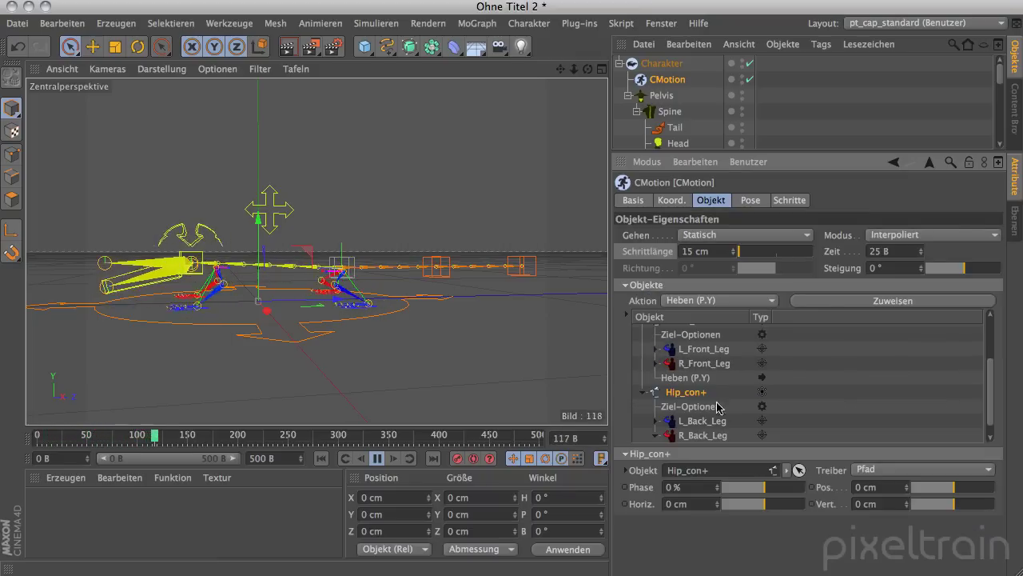
pyautogui.rightClick(692, 395)
pyautogui.click(706, 480)
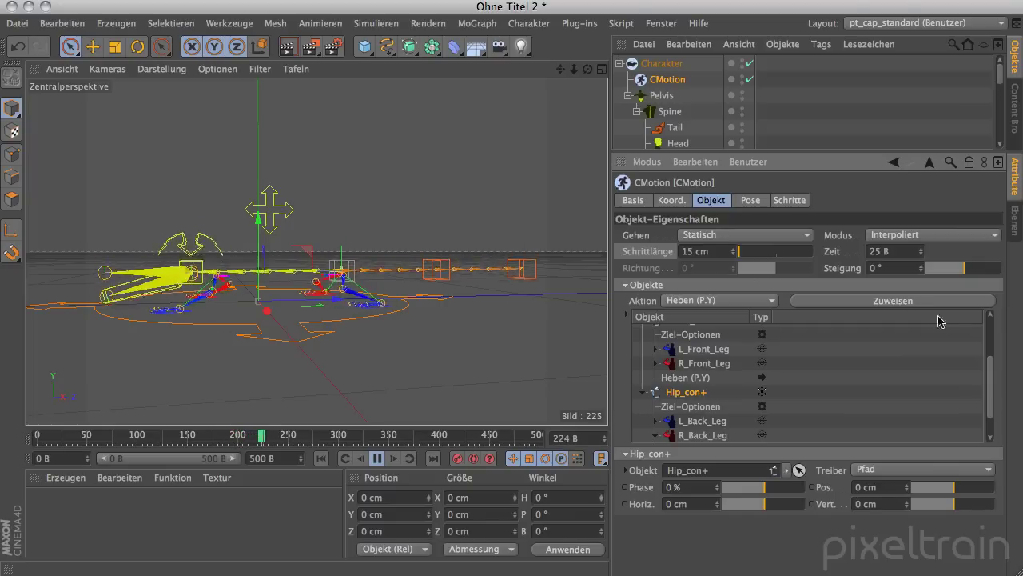
# Verify the hip's new Heben (P.Y) lift is 2 cm, then show Hip_con+'s Ziel-Optionen.
pyautogui.moveTo(991, 378); pyautogui.dragTo(992, 406)
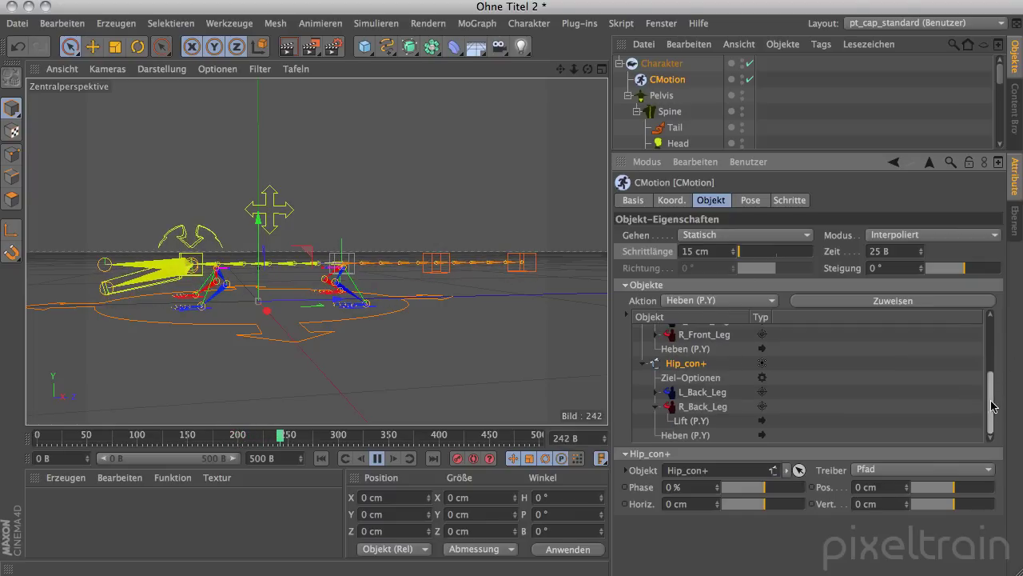
pyautogui.click(653, 406)
pyautogui.click(673, 436)
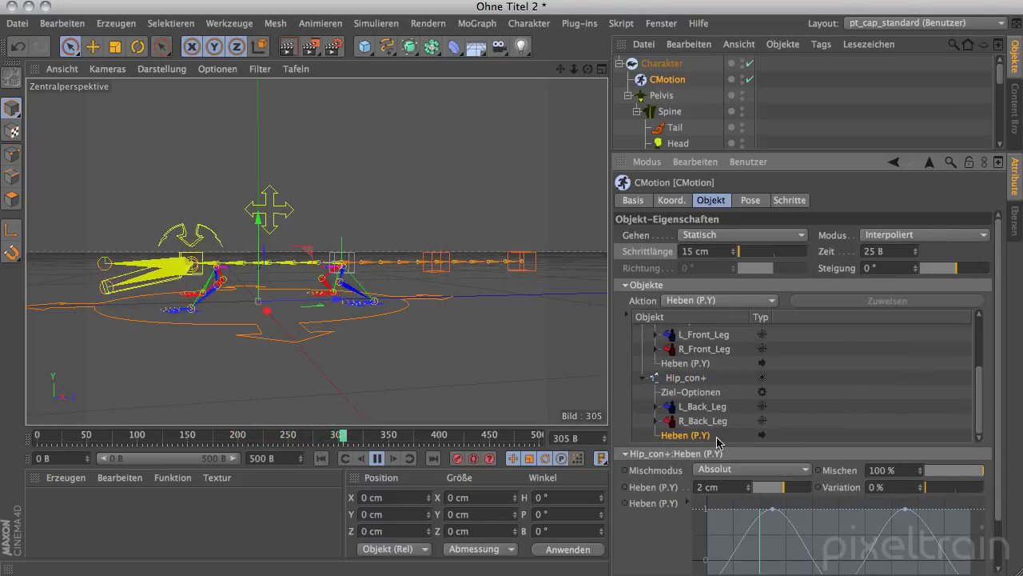
pyautogui.moveTo(1006, 408); pyautogui.dragTo(1004, 484)
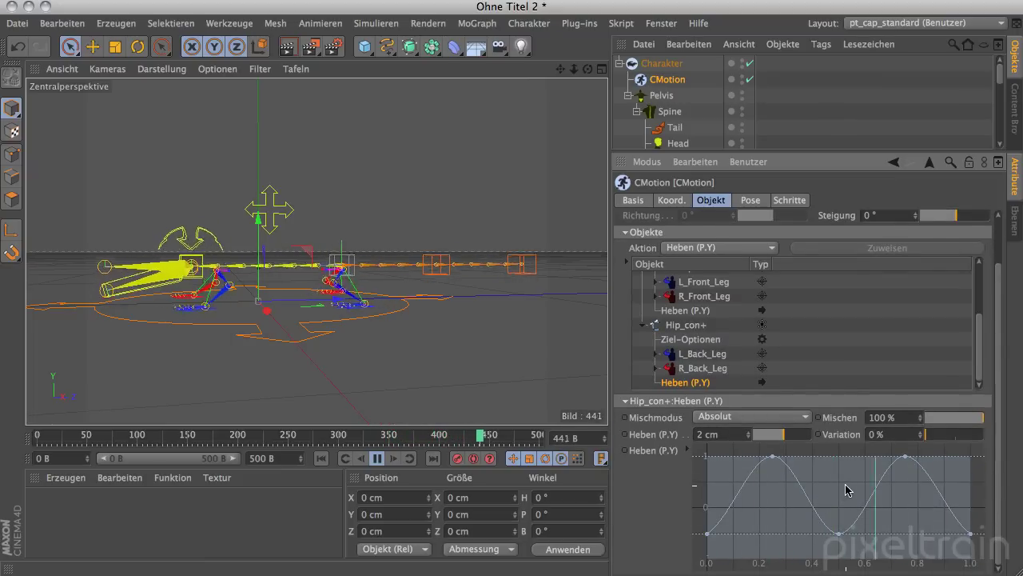
pyautogui.click(678, 339)
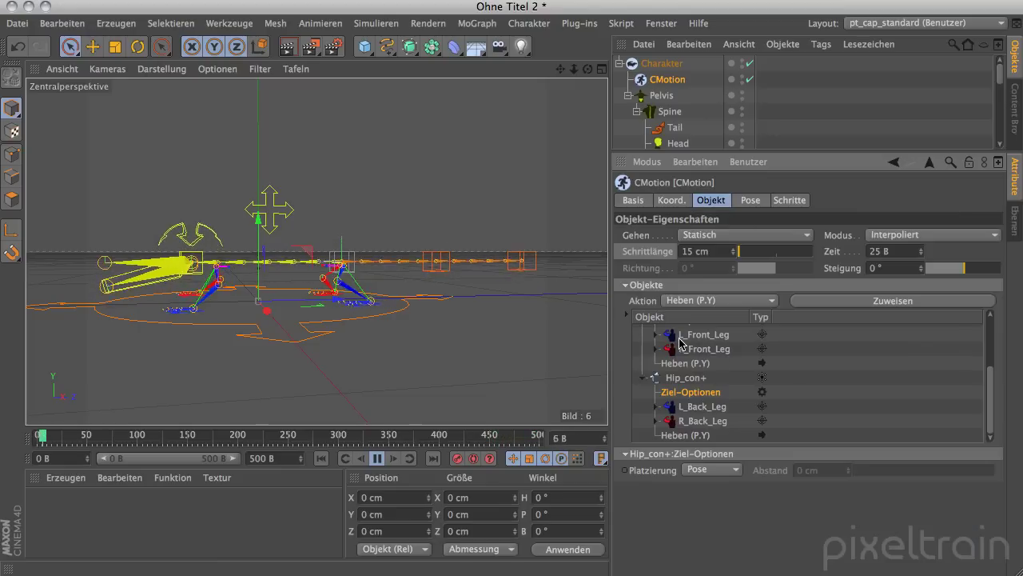
# Give Hip_con+ an 18% Phase offset on its Pfad driver and view the character head-on.
pyautogui.click(678, 378)
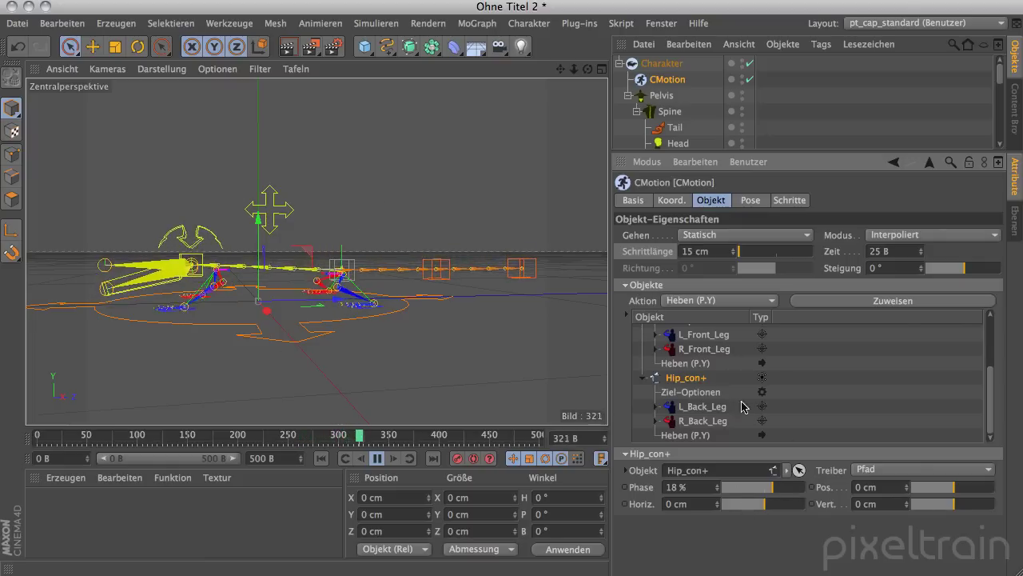
pyautogui.scroll(3, 992, 379)
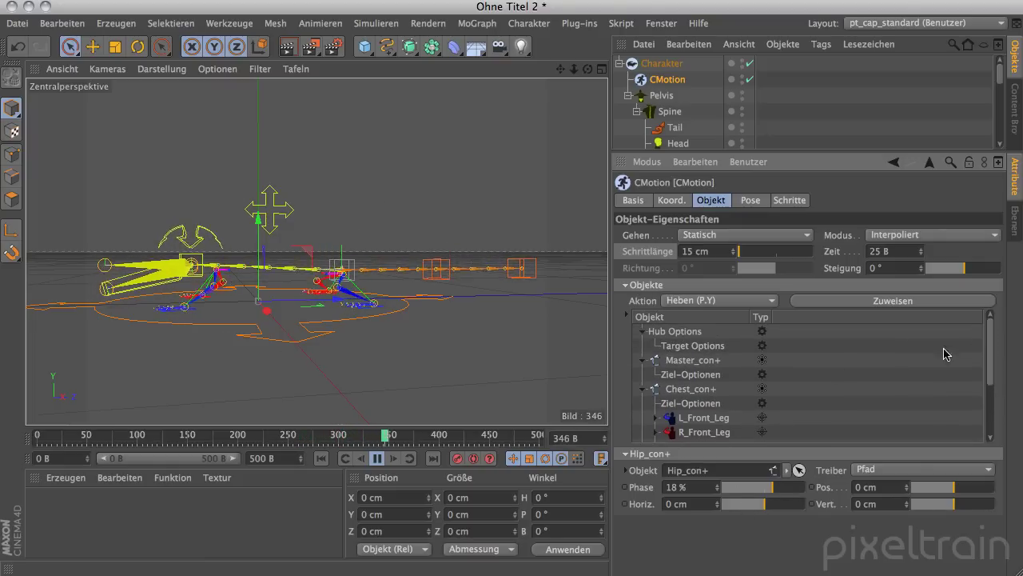
pyautogui.moveTo(263, 336)
pyautogui.keyDown('alt'); pyautogui.mouseDown()
pyautogui.moveTo(507, 320)
pyautogui.moveTo(517, 294)
pyautogui.mouseUp(); pyautogui.keyUp('alt')
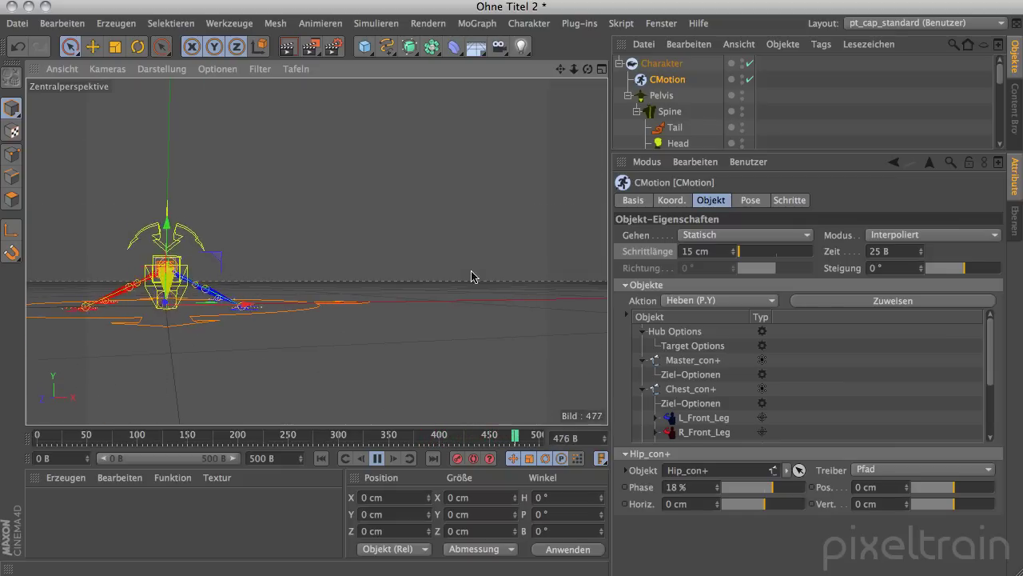
pyautogui.click(683, 390)
# Add a Neigen (W.X) tilt to Chest_con+ at 42.399°, raising one curve point into a bump.
pyautogui.click(734, 301)
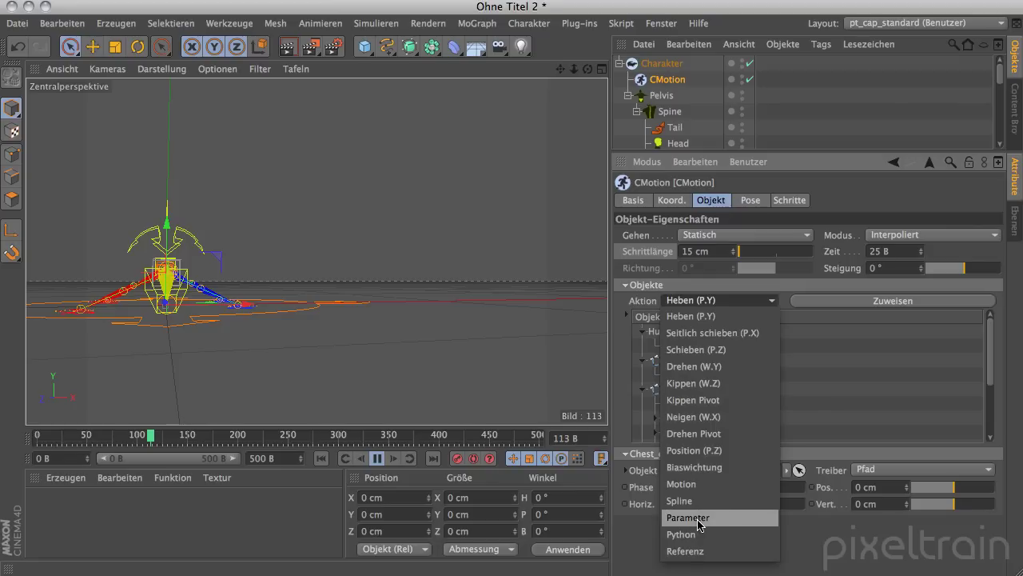
pyautogui.click(725, 420)
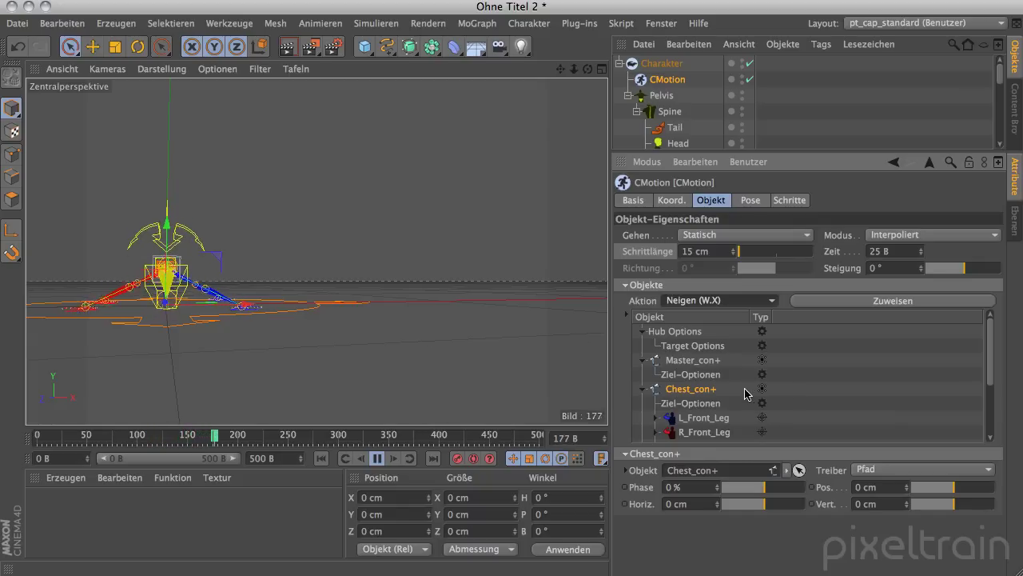
pyautogui.click(886, 304)
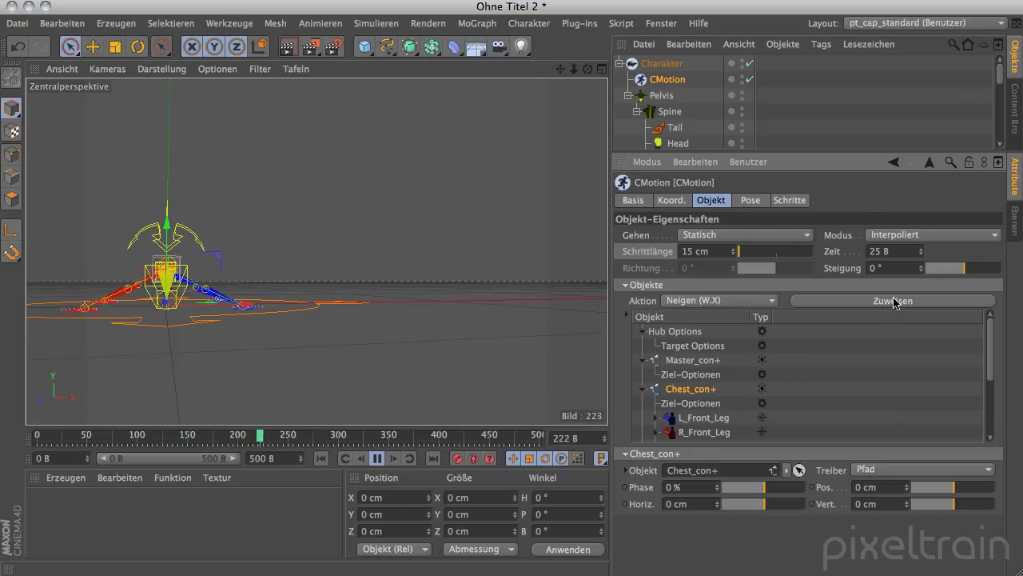
pyautogui.moveTo(991, 350); pyautogui.dragTo(992, 382)
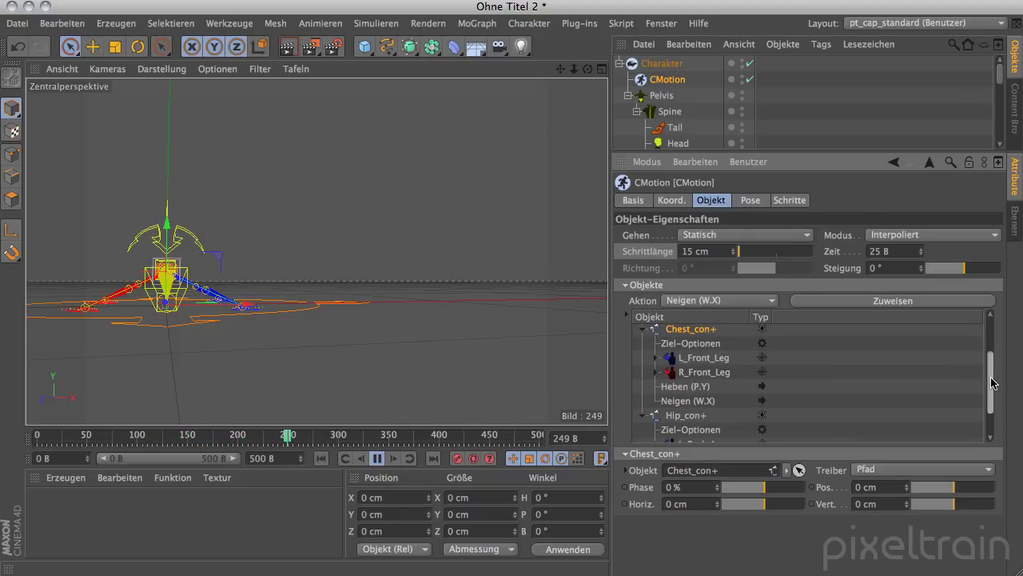
pyautogui.click(672, 407)
pyautogui.moveTo(764, 487); pyautogui.dragTo(787, 489)
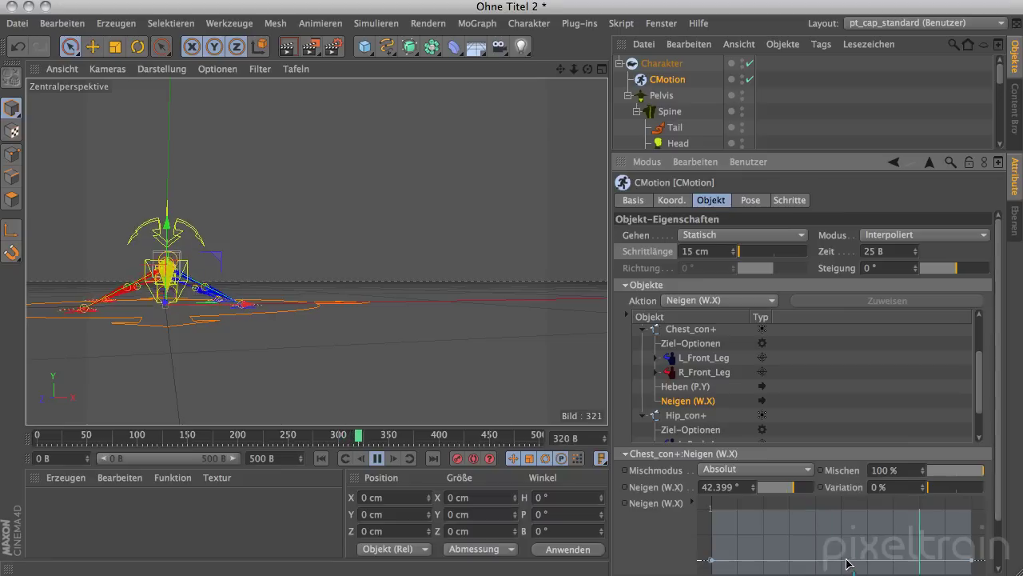
pyautogui.moveTo(845, 562); pyautogui.dragTo(845, 542)
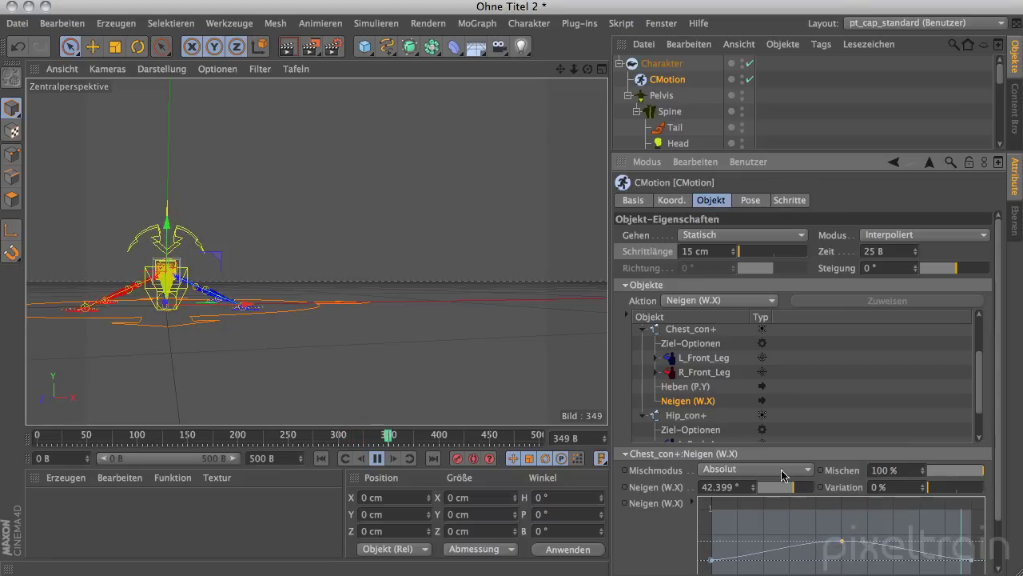
pyautogui.moveTo(421, 304)
pyautogui.keyDown('alt'); pyautogui.mouseDown()
pyautogui.moveTo(336, 341)
pyautogui.moveTo(187, 359)
pyautogui.mouseUp(); pyautogui.keyUp('alt')
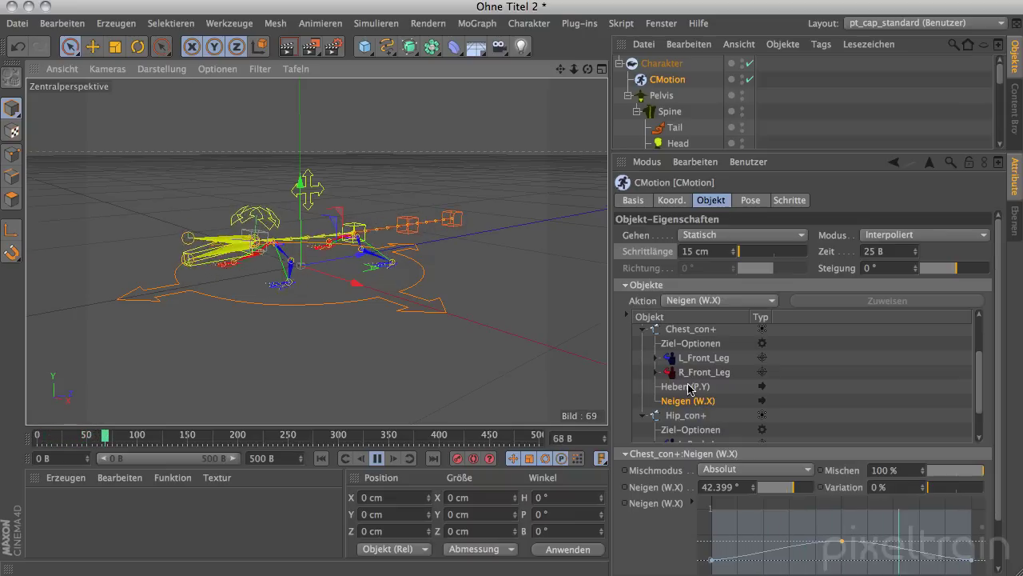
# Stop playback at frame 0 and switch the CMotion Gehen mode to Geradeaus.
pyautogui.click(377, 458)
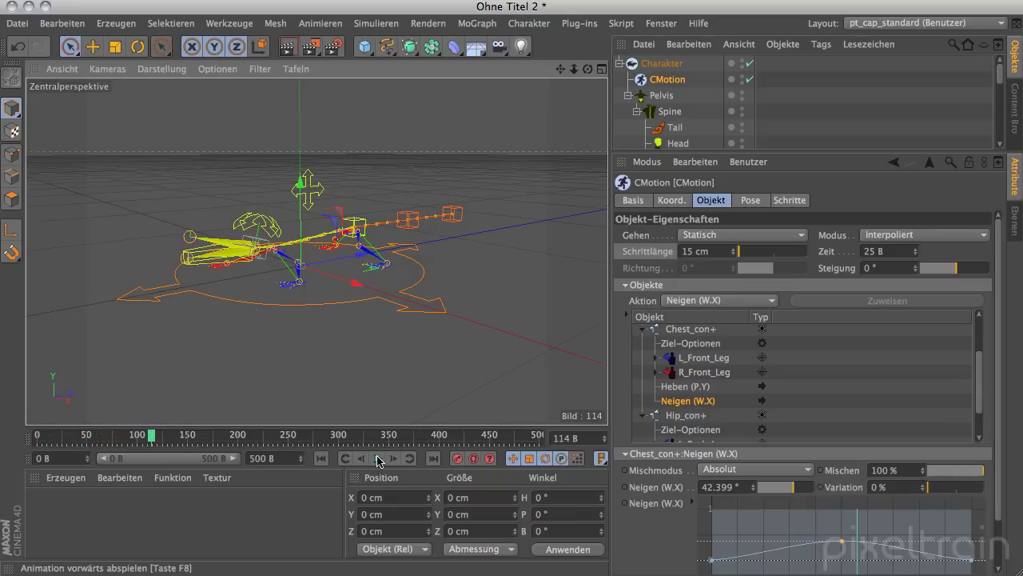
pyautogui.keyDown('alt'); pyautogui.moveTo(320, 295); pyautogui.dragTo(548, 356); pyautogui.keyUp('alt')
pyautogui.moveTo(497, 269)
pyautogui.keyDown('alt'); pyautogui.mouseDown()
pyautogui.moveTo(228, 358)
pyautogui.moveTo(414, 339)
pyautogui.mouseUp(); pyautogui.keyUp('alt')
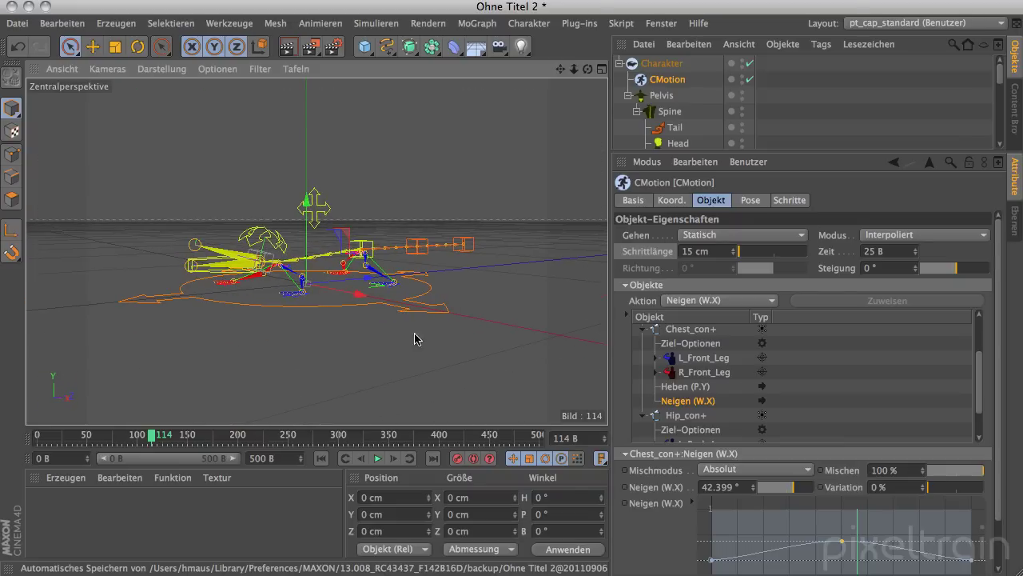
pyautogui.click(319, 461)
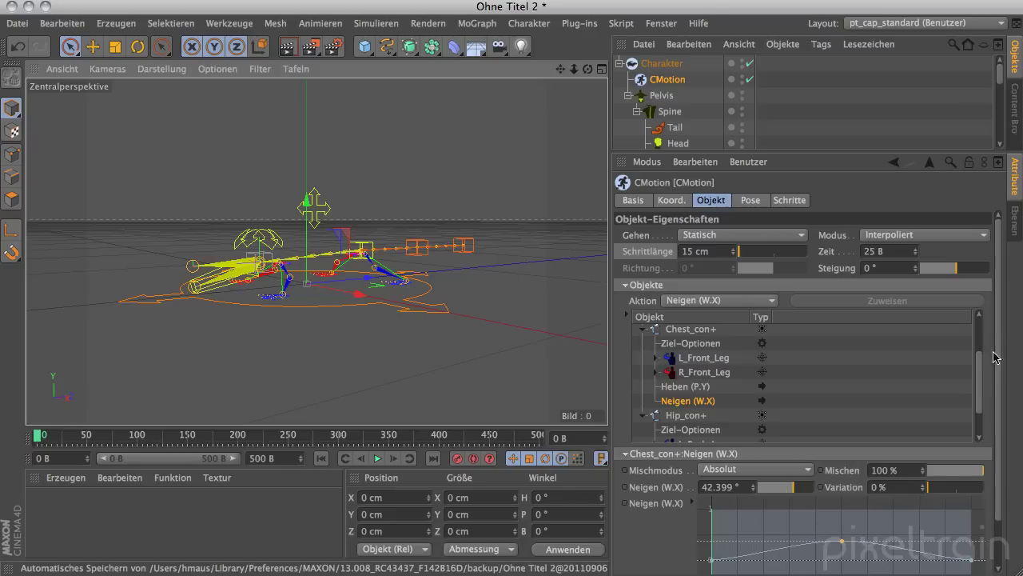
pyautogui.scroll(3, 986, 336)
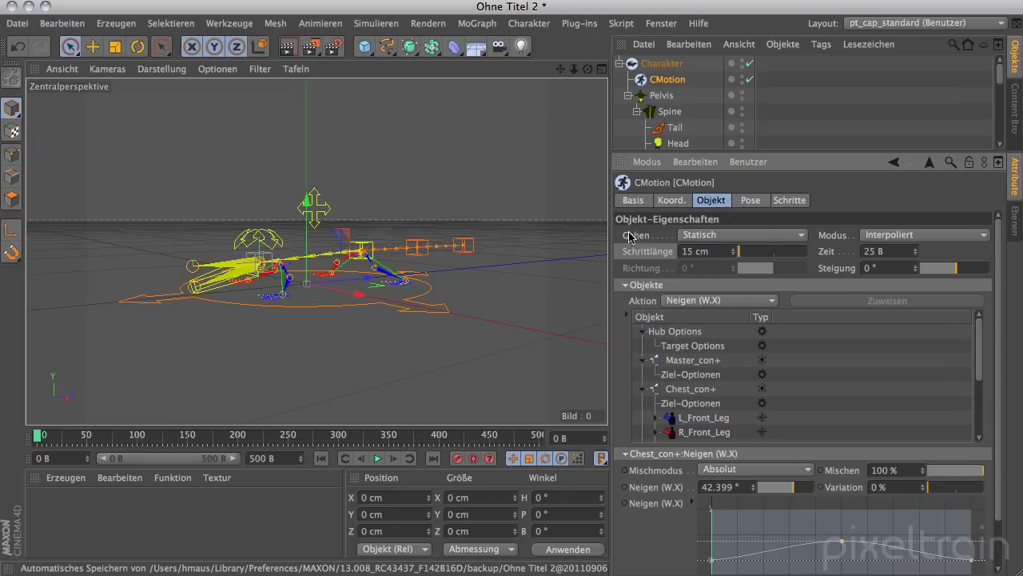
pyautogui.click(801, 235)
pyautogui.click(695, 250)
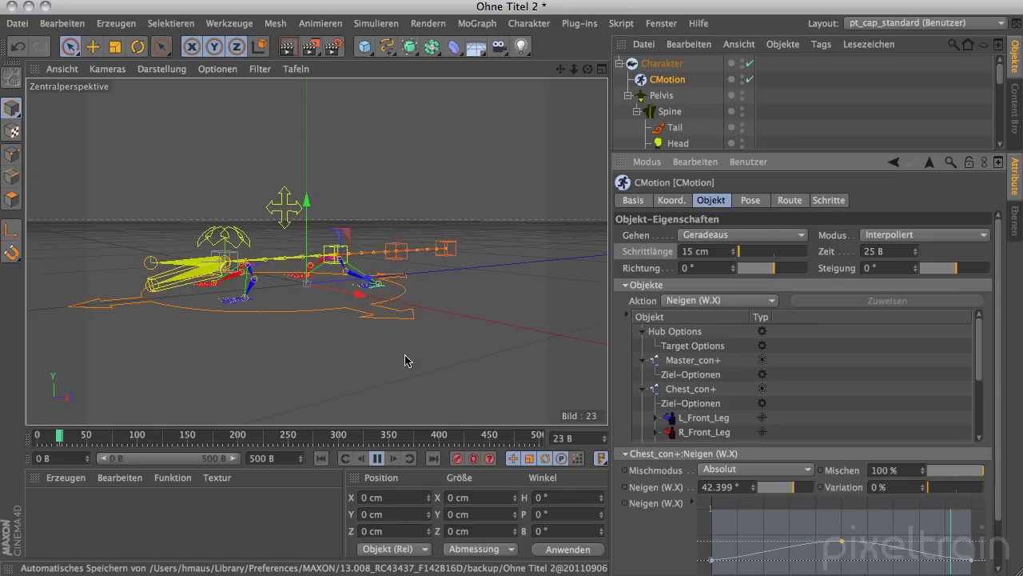
# Preview the straight walk up to frame 165, then rewind to frame 0.
pyautogui.scroll(-5, 383, 360)
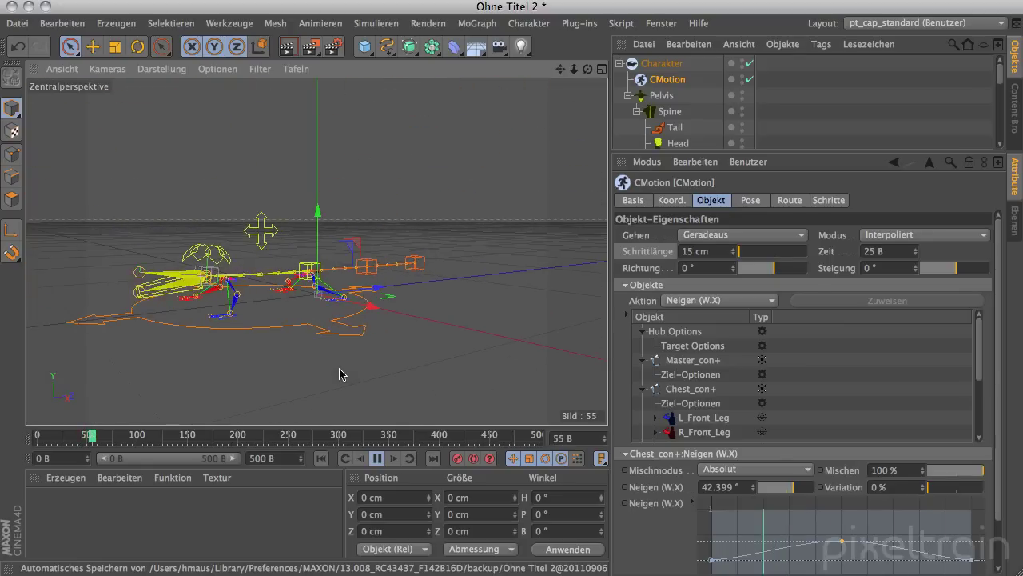
pyautogui.moveTo(364, 360)
pyautogui.keyDown('alt'); pyautogui.mouseDown()
pyautogui.moveTo(514, 339)
pyautogui.moveTo(379, 344)
pyautogui.moveTo(520, 349)
pyautogui.moveTo(480, 322)
pyautogui.moveTo(383, 373)
pyautogui.moveTo(274, 338)
pyautogui.moveTo(306, 384)
pyautogui.mouseUp(); pyautogui.keyUp('alt')
pyautogui.click(379, 460)
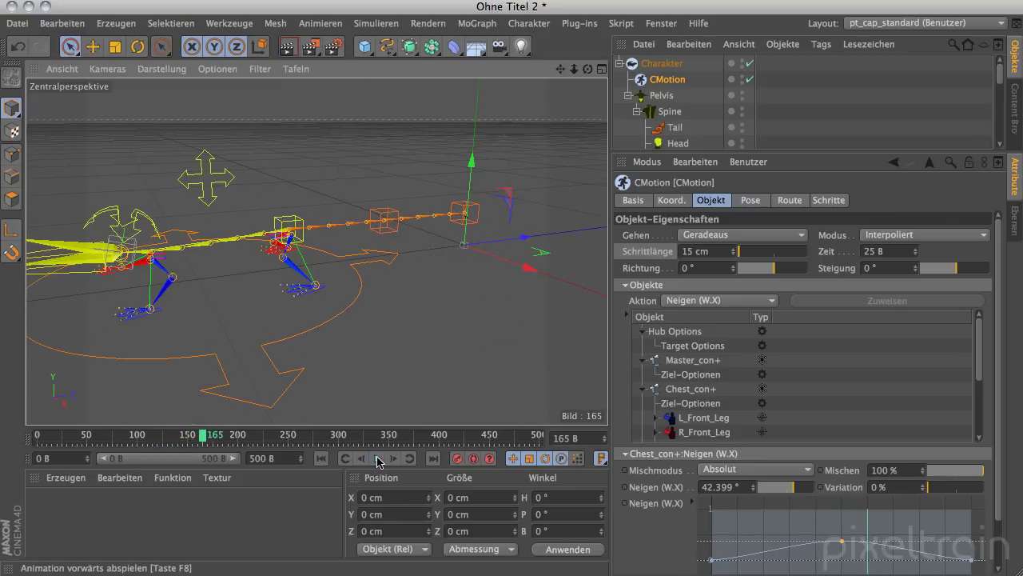
pyautogui.click(321, 459)
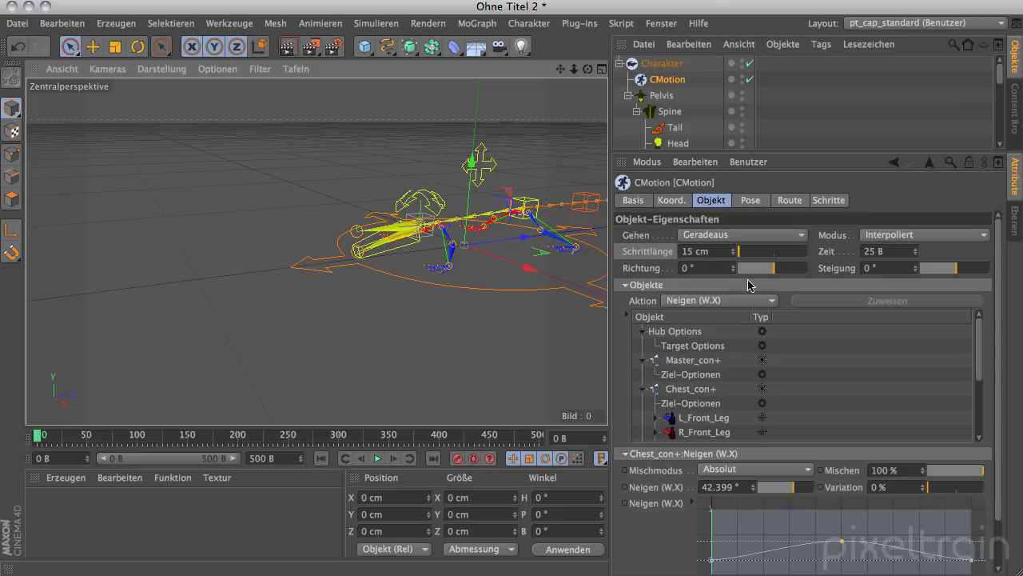
pyautogui.click(801, 235)
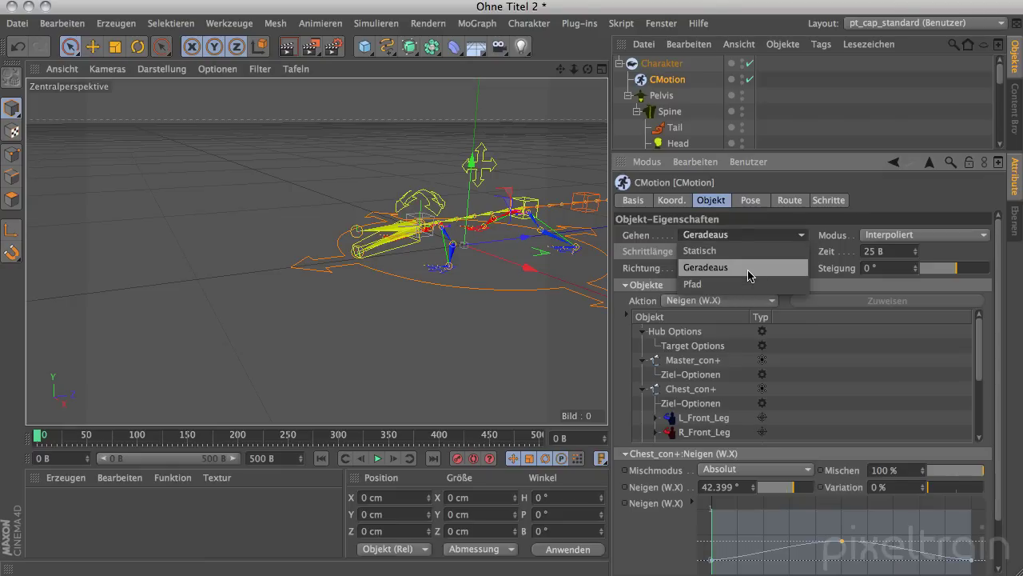
# Maximize the top view and pan so the character sits higher.
pyautogui.click(778, 266)
pyautogui.middleClick(488, 231)
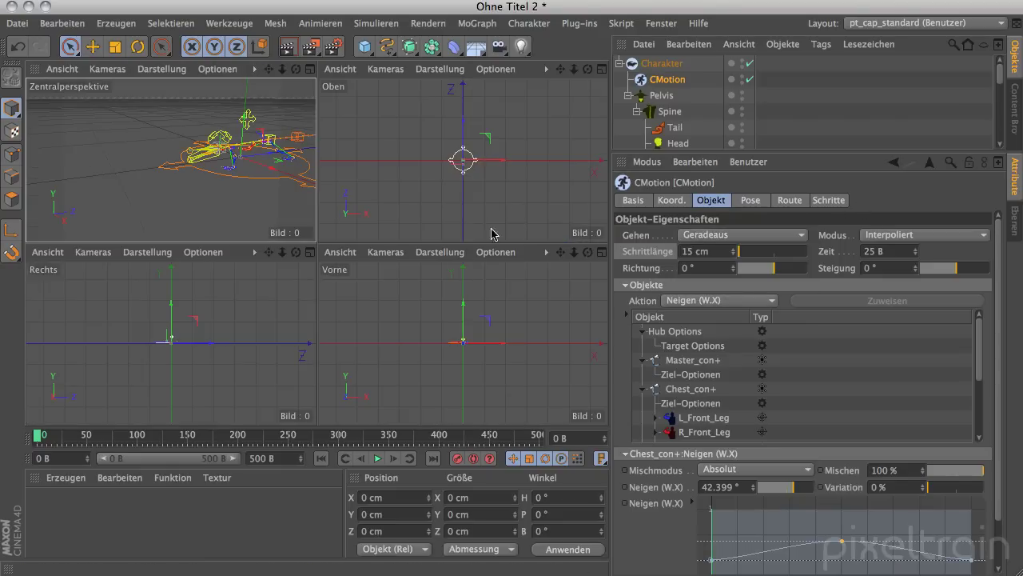
pyautogui.middleClick(497, 192)
pyautogui.moveTo(413, 189)
pyautogui.keyDown('alt'); pyautogui.mouseDown(button='middle')
pyautogui.moveTo(463, 198)
pyautogui.moveTo(392, 228)
pyautogui.moveTo(349, 272)
pyautogui.moveTo(335, 160)
pyautogui.mouseUp(button='middle'); pyautogui.keyUp('alt')
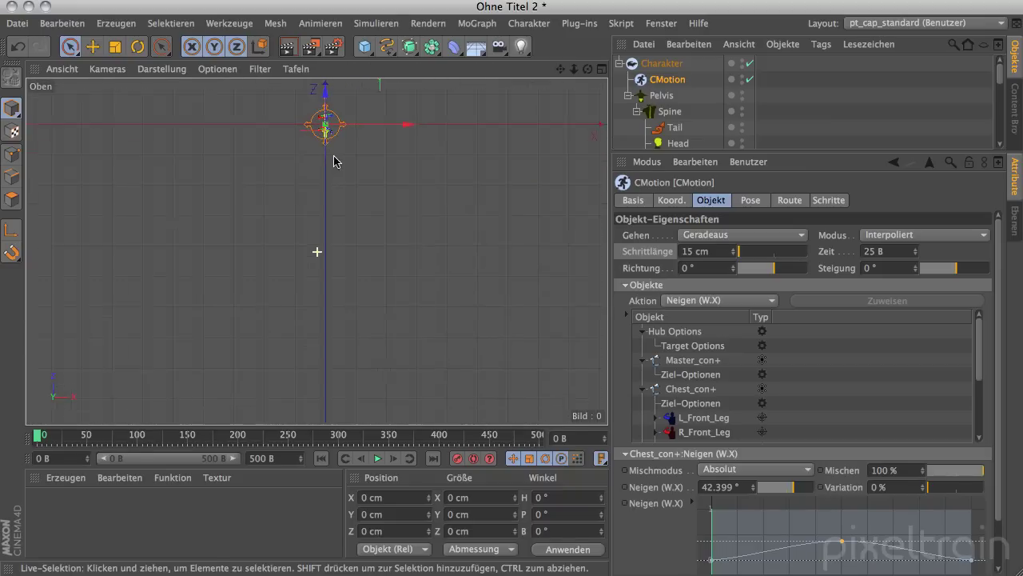
# Draw an S-shaped Akima spline path with three points, then return to Model mode.
pyautogui.click(387, 46)
pyautogui.click(610, 97)
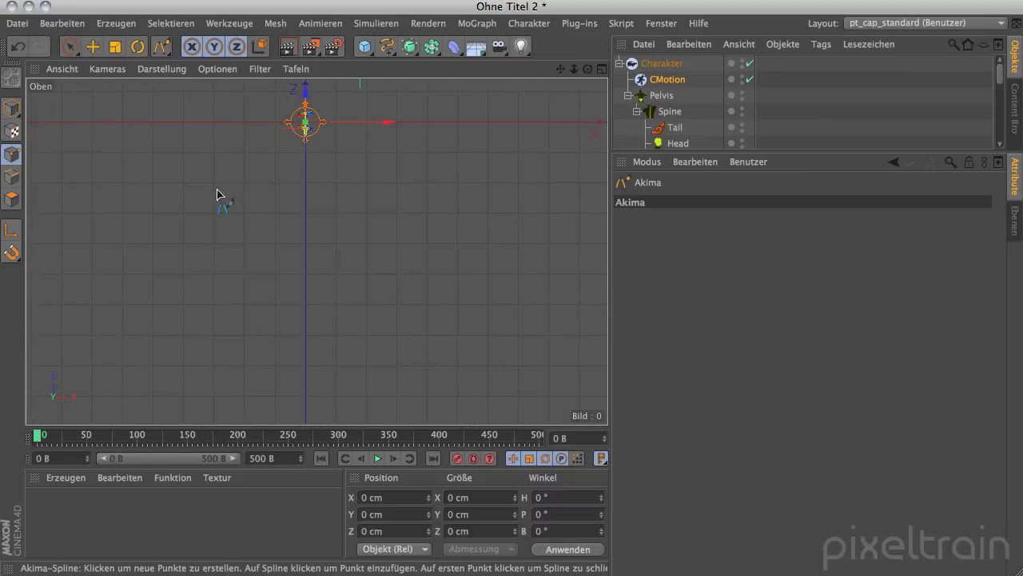
pyautogui.click(228, 114)
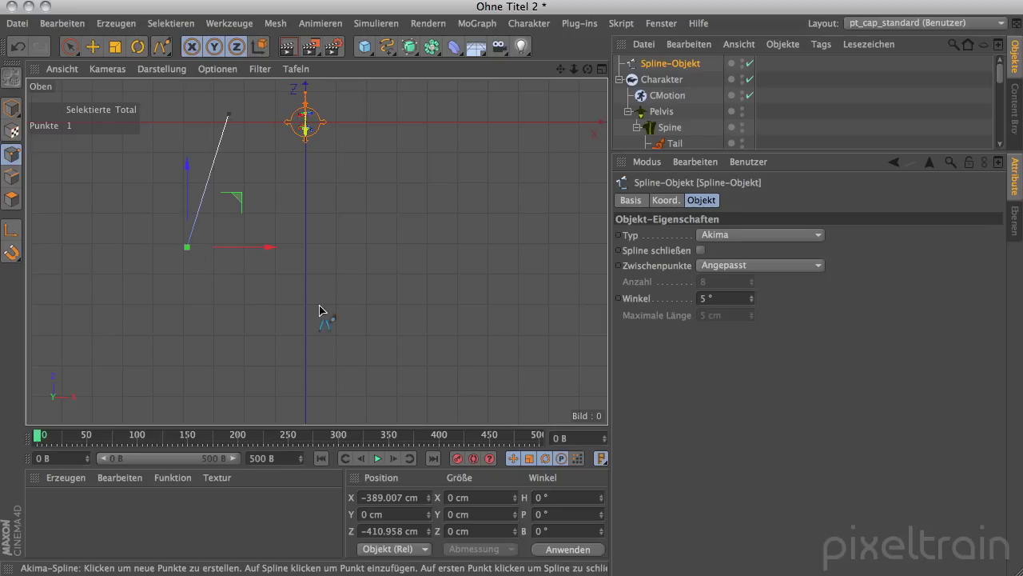
pyautogui.click(364, 292)
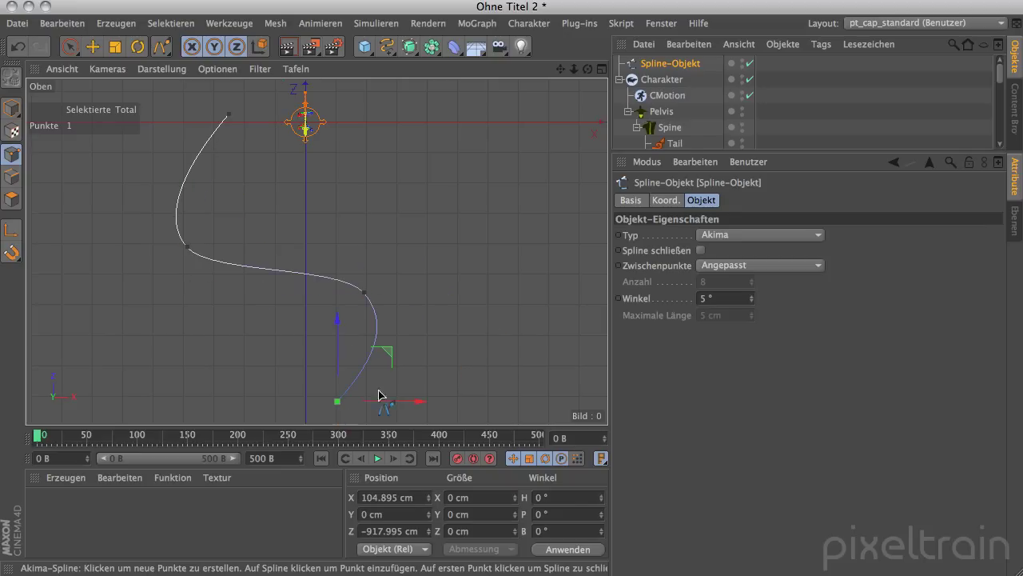
pyautogui.keyDown('alt'); pyautogui.moveTo(405, 268); pyautogui.dragTo(401, 237, button='middle'); pyautogui.keyUp('alt')
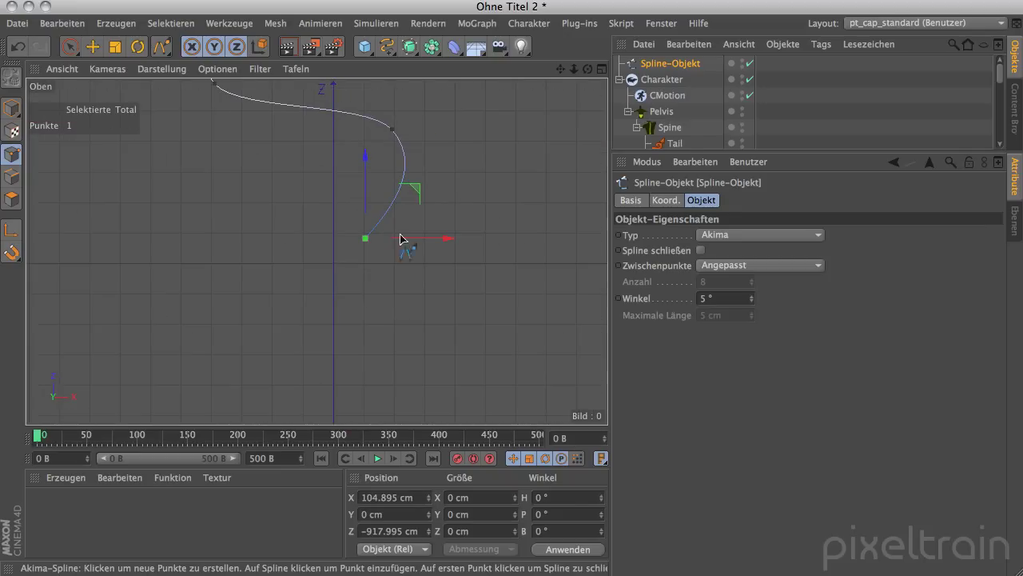
pyautogui.click(410, 336)
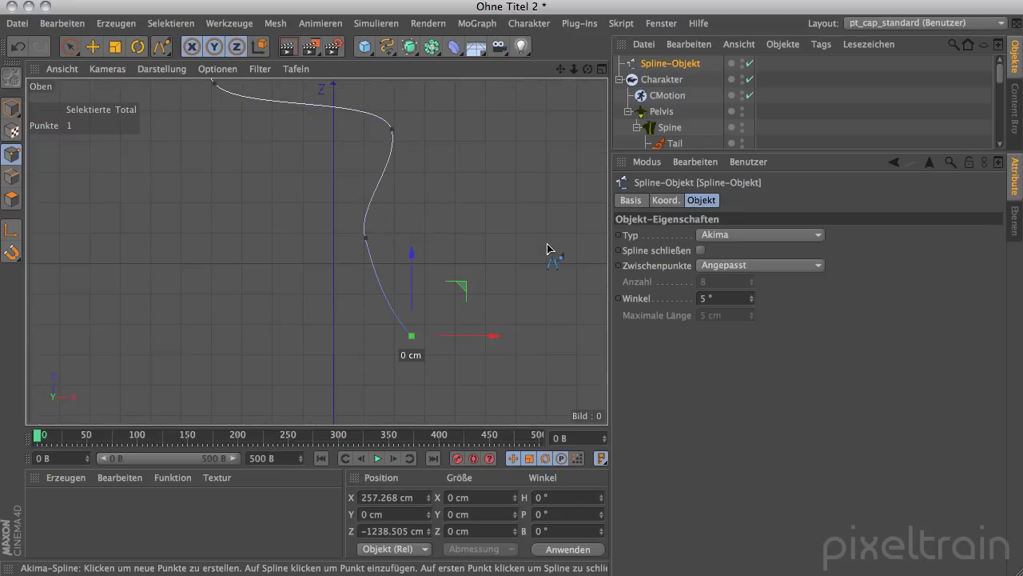
pyautogui.click(11, 108)
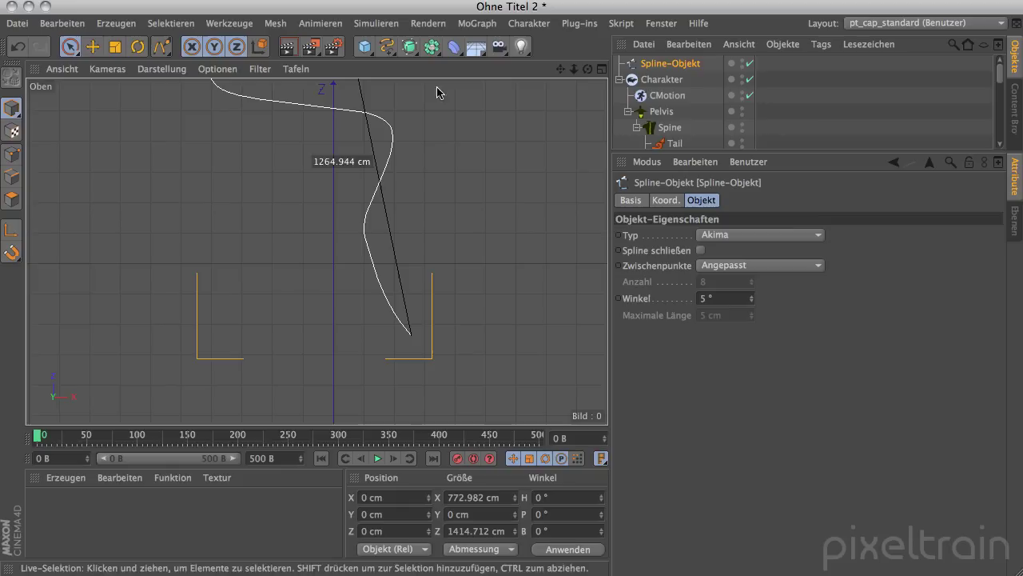
pyautogui.click(645, 80)
# Set CMotion's Gehen to Pfad and drop Spline-Objekt into its Pfad field.
pyautogui.keyDown('alt'); pyautogui.moveTo(350, 244); pyautogui.dragTo(378, 294, button='middle'); pyautogui.keyUp('alt')
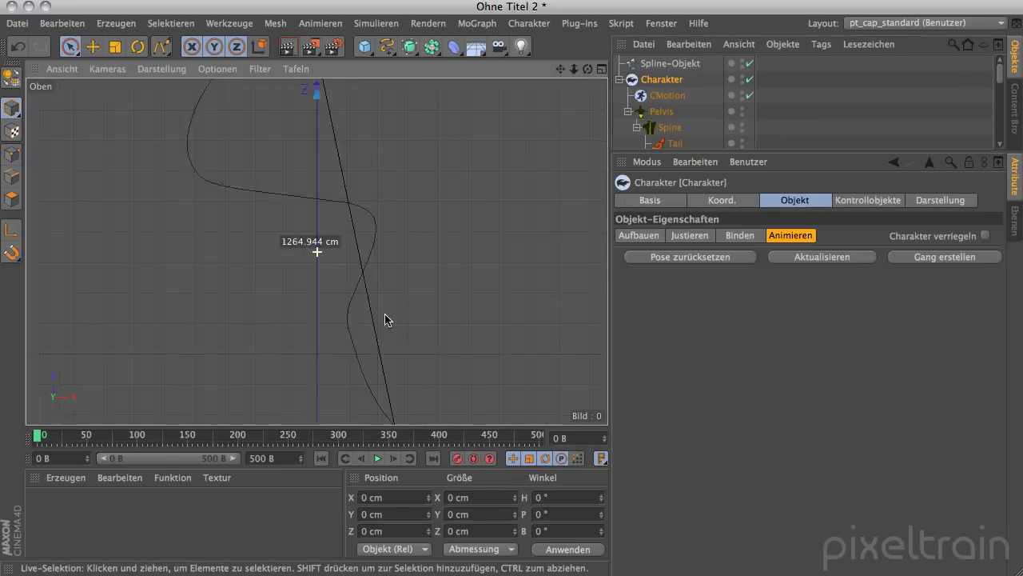
pyautogui.scroll(-4, 378, 295)
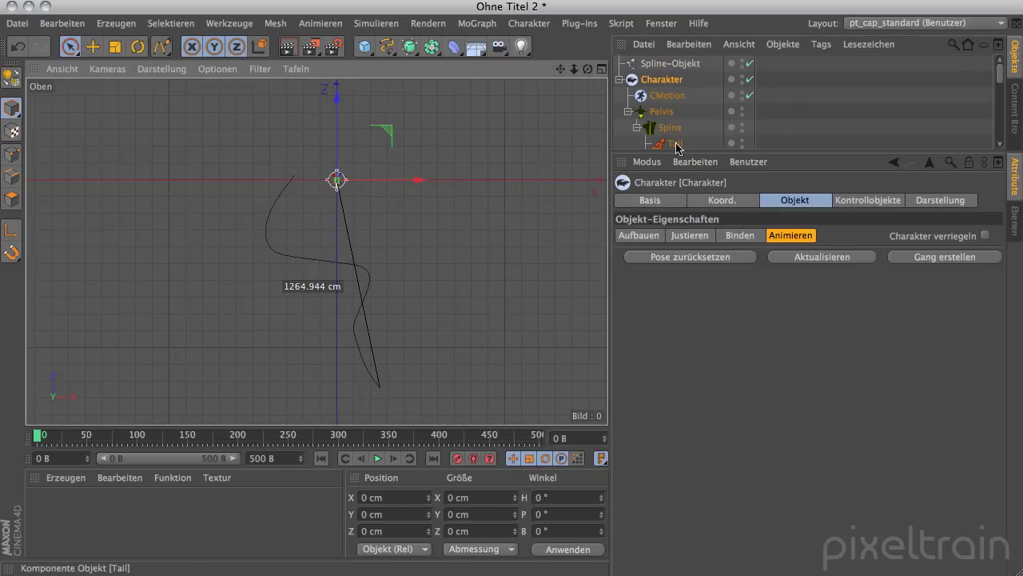
pyautogui.click(649, 97)
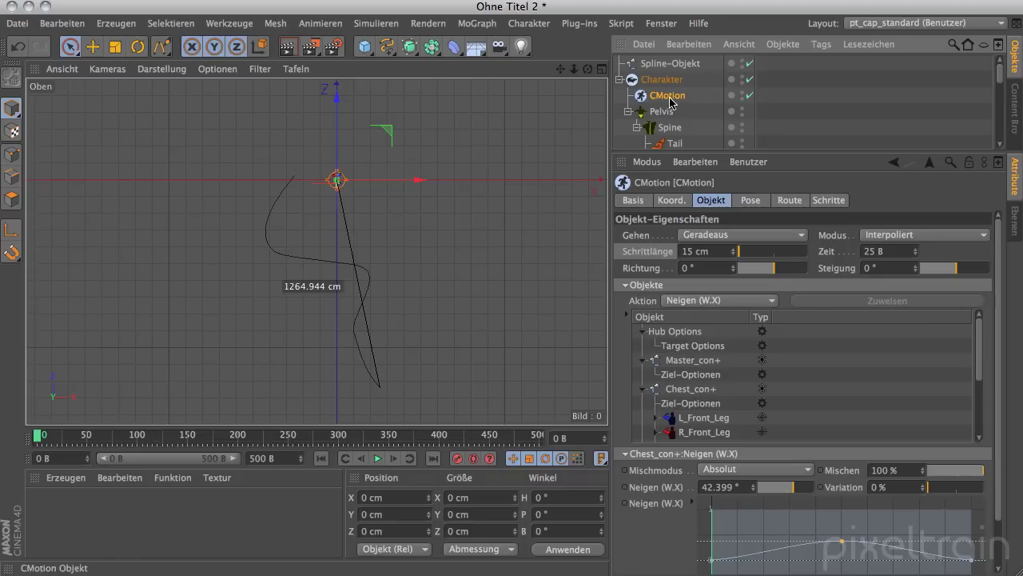
pyautogui.click(756, 237)
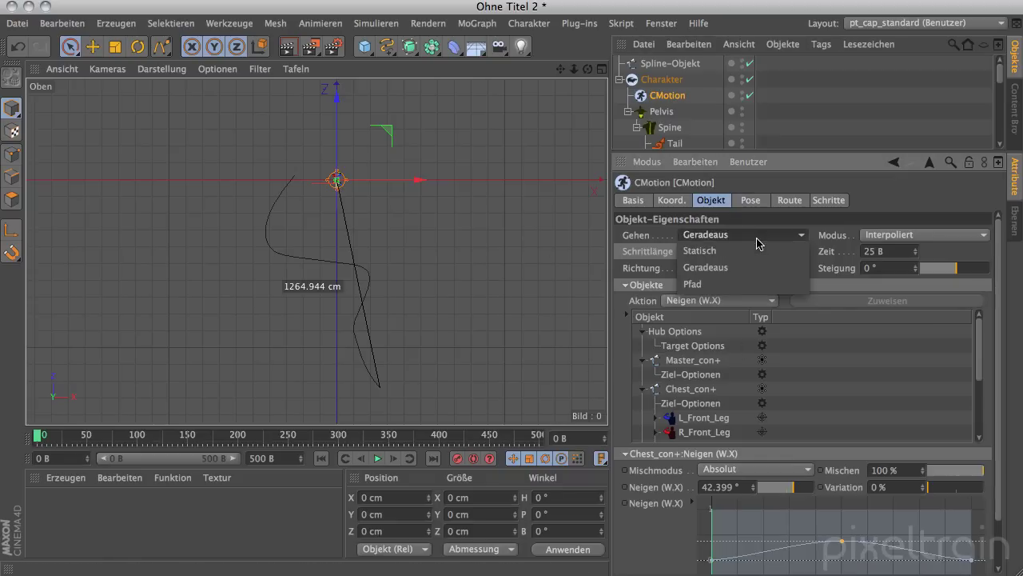
pyautogui.click(718, 288)
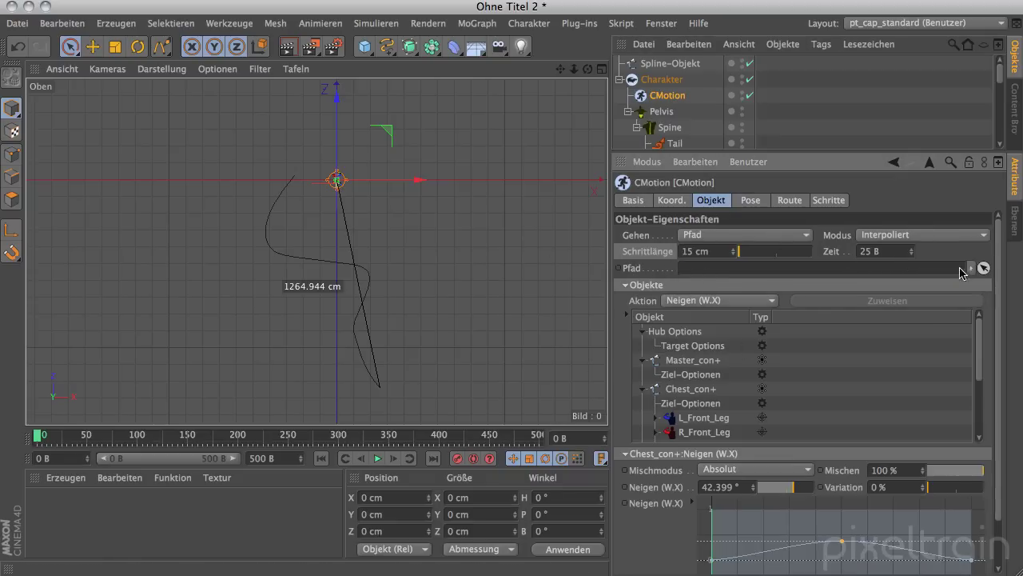
pyautogui.moveTo(661, 68); pyautogui.dragTo(800, 268)
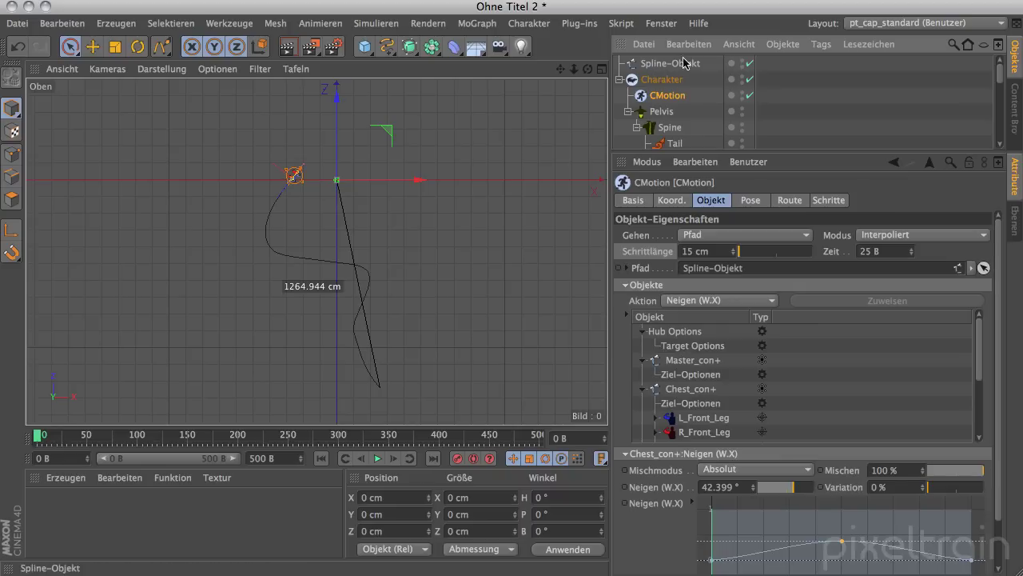
pyautogui.scroll(3, 352, 294)
pyautogui.scroll(-2, 400, 284)
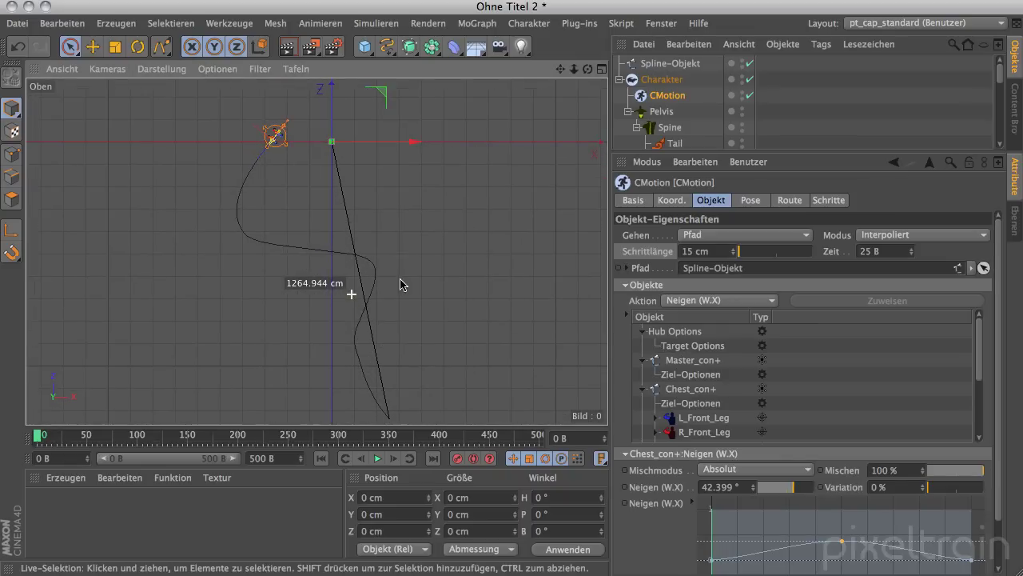
pyautogui.click(71, 46)
pyautogui.moveTo(383, 145)
pyautogui.mouseDown()
pyautogui.moveTo(446, 145)
pyautogui.moveTo(424, 144)
pyautogui.mouseUp()
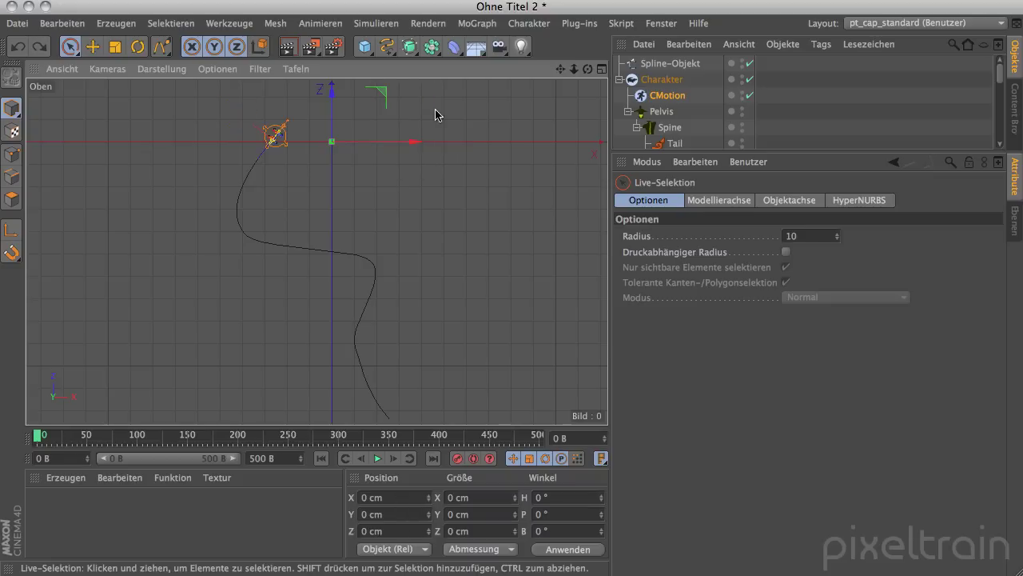
# Maximize the perspective view and set the CMotion step length to 50.
pyautogui.middleClick(363, 322)
pyautogui.middleClick(212, 205)
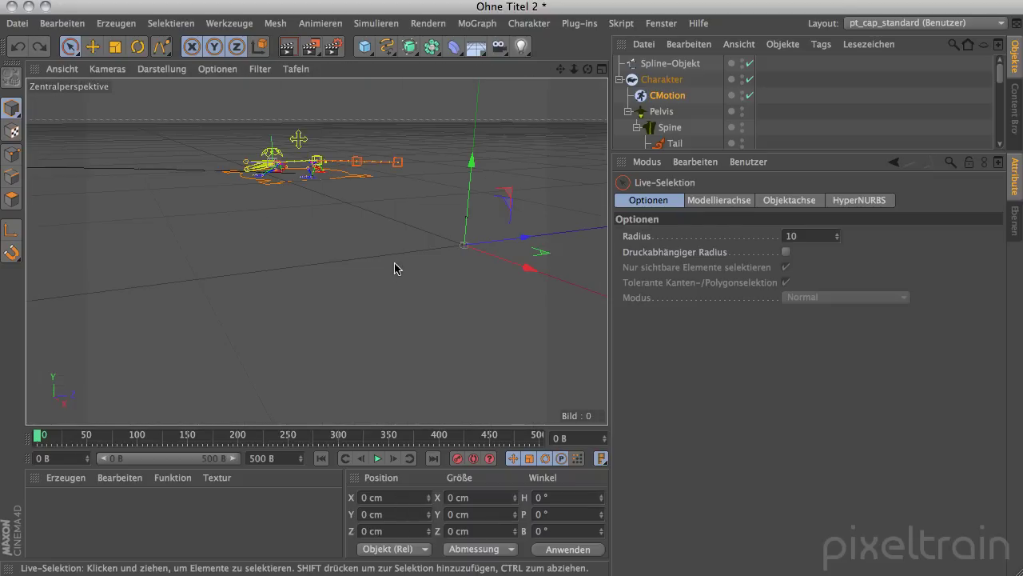
pyautogui.keyDown('alt'); pyautogui.moveTo(390, 278); pyautogui.dragTo(410, 268); pyautogui.keyUp('alt')
pyautogui.moveTo(322, 339)
pyautogui.keyDown('alt'); pyautogui.mouseDown()
pyautogui.moveTo(392, 381)
pyautogui.moveTo(331, 341)
pyautogui.moveTo(753, 384)
pyautogui.moveTo(422, 335)
pyautogui.moveTo(295, 377)
pyautogui.mouseUp(); pyautogui.keyUp('alt')
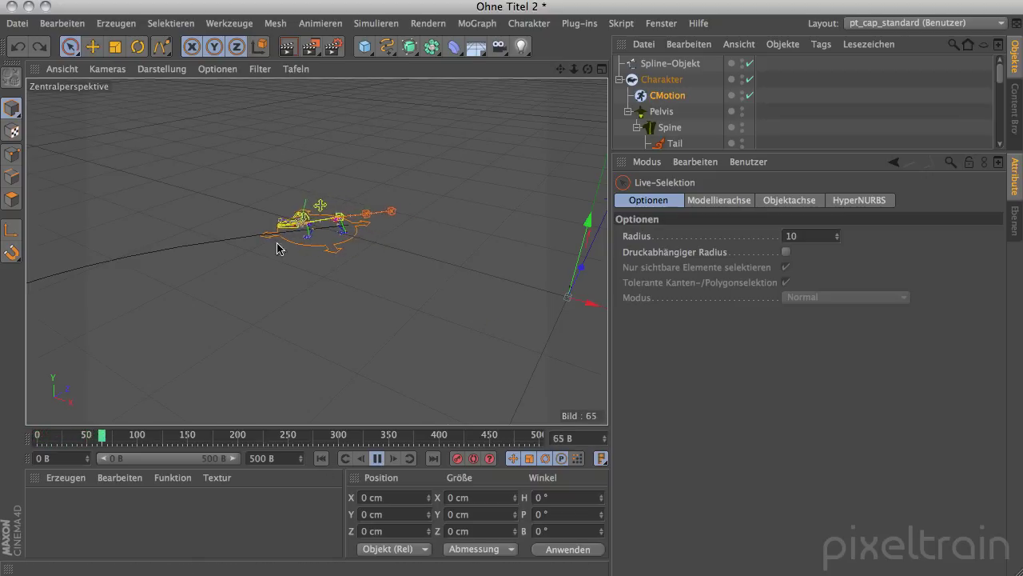
pyautogui.click(664, 96)
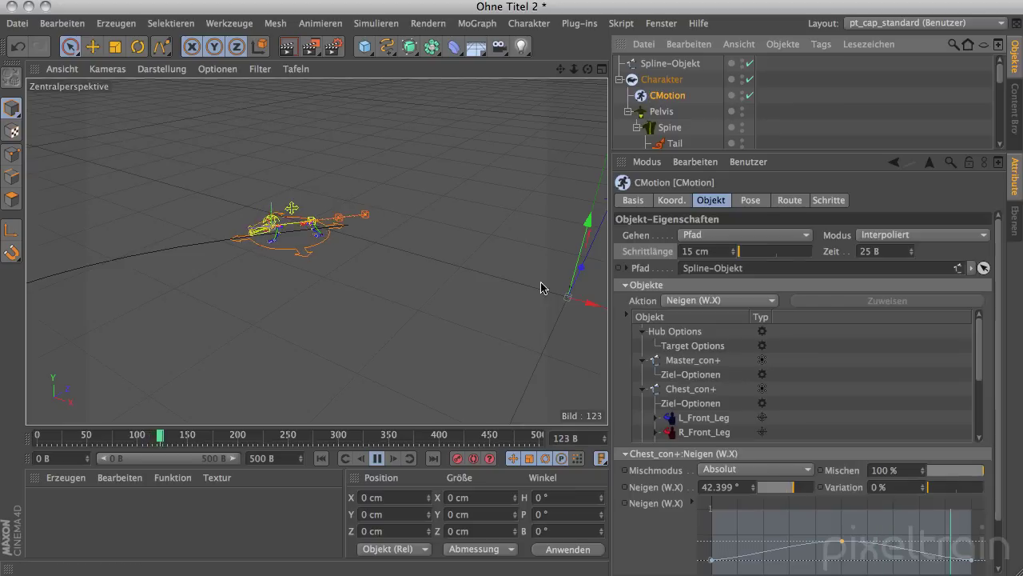
pyautogui.click(717, 253)
pyautogui.write('50')
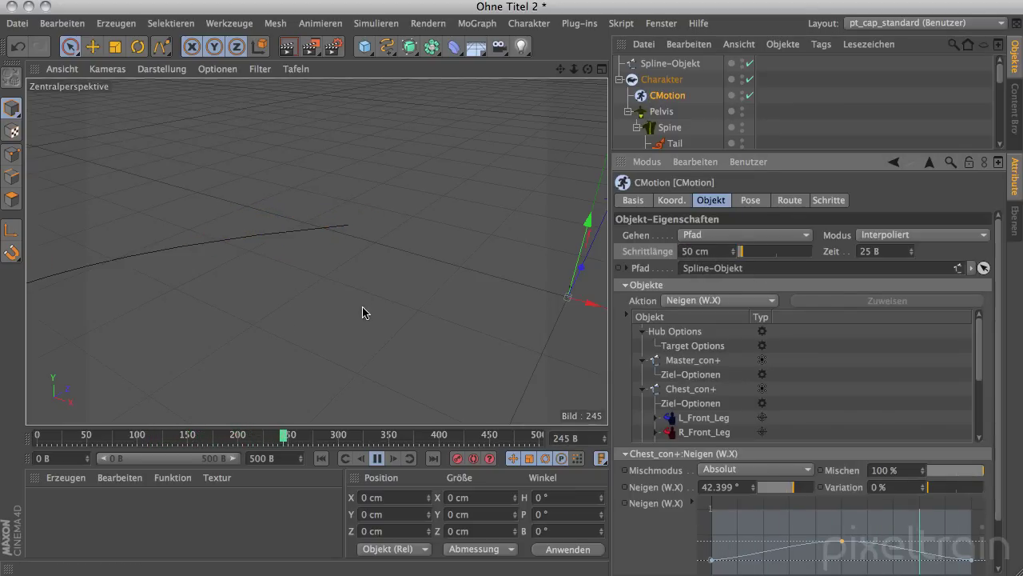
# Stop the walk along the path and bring up CMotion's Route settings.
pyautogui.keyDown('alt'); pyautogui.moveTo(362, 312); pyautogui.dragTo(317, 252); pyautogui.keyUp('alt')
pyautogui.keyDown('alt'); pyautogui.moveTo(387, 314); pyautogui.dragTo(189, 372); pyautogui.keyUp('alt')
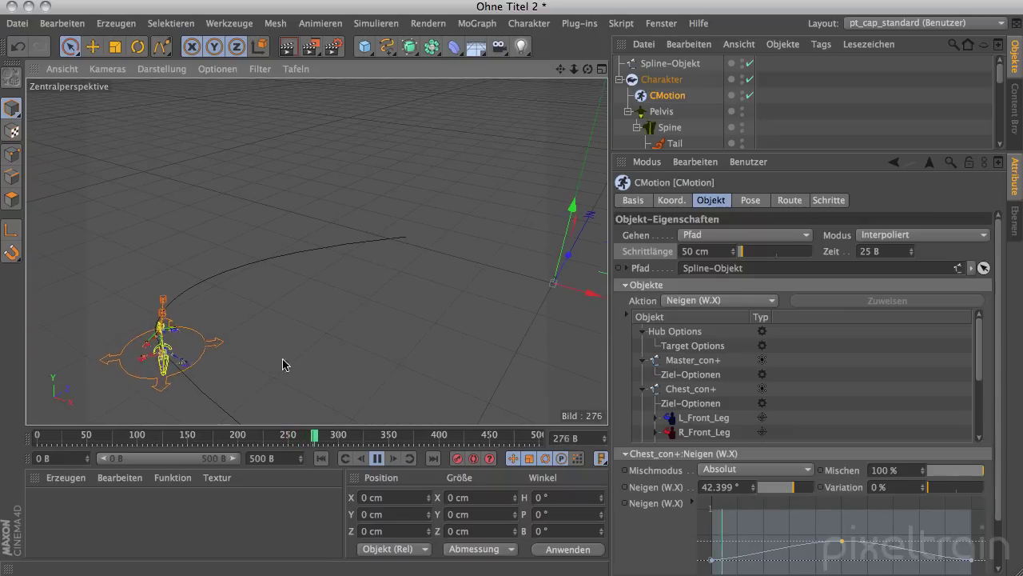
pyautogui.click(376, 458)
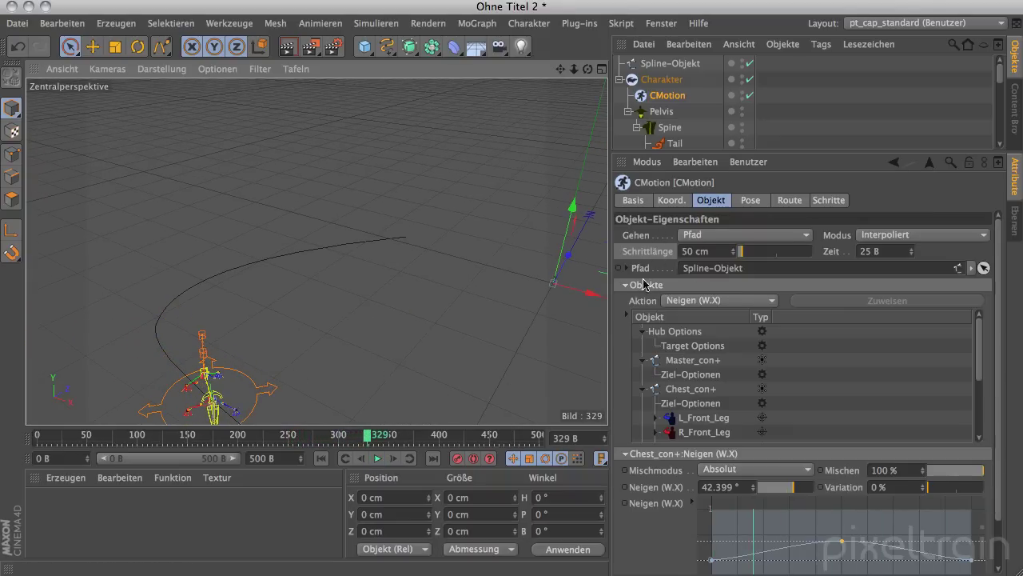
pyautogui.moveTo(414, 324)
pyautogui.keyDown('alt'); pyautogui.mouseDown()
pyautogui.moveTo(346, 381)
pyautogui.moveTo(361, 365)
pyautogui.moveTo(299, 342)
pyautogui.moveTo(247, 428)
pyautogui.moveTo(302, 420)
pyautogui.mouseUp(); pyautogui.keyUp('alt')
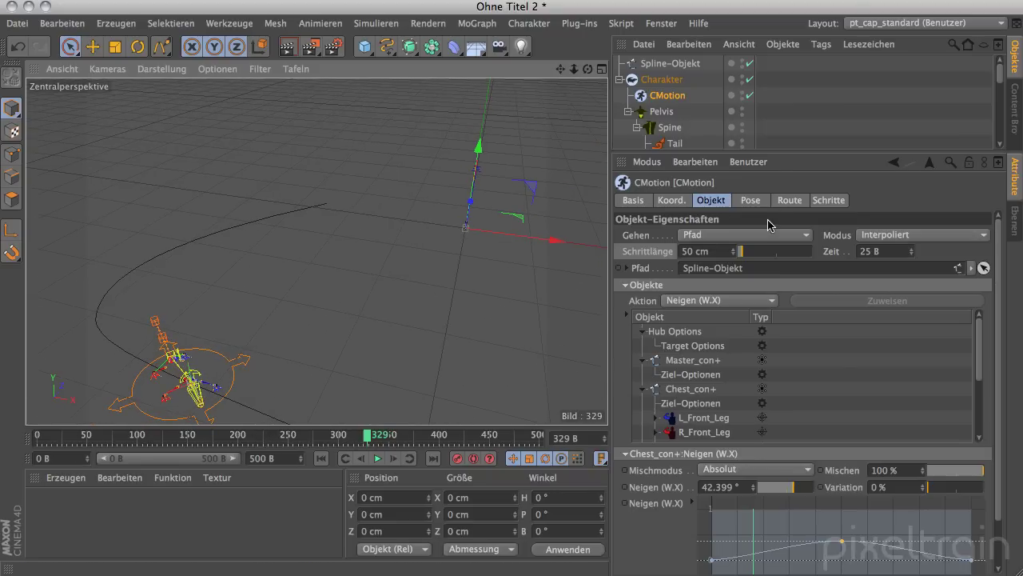
pyautogui.click(790, 201)
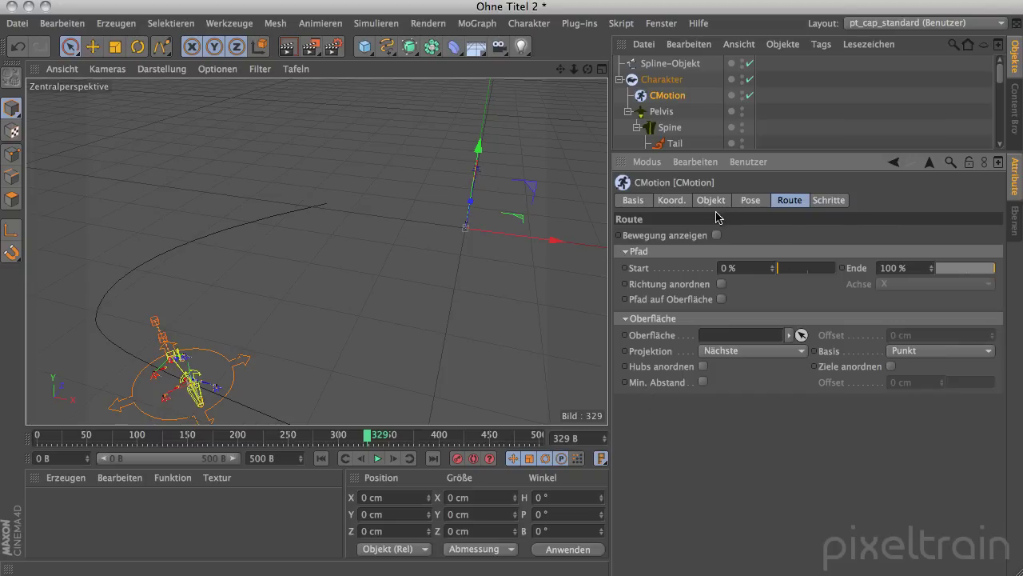
# Delete the path spline and set CMotion's Gehen back to Geradeaus.
pyautogui.click(670, 65)
pyautogui.press('Delete')
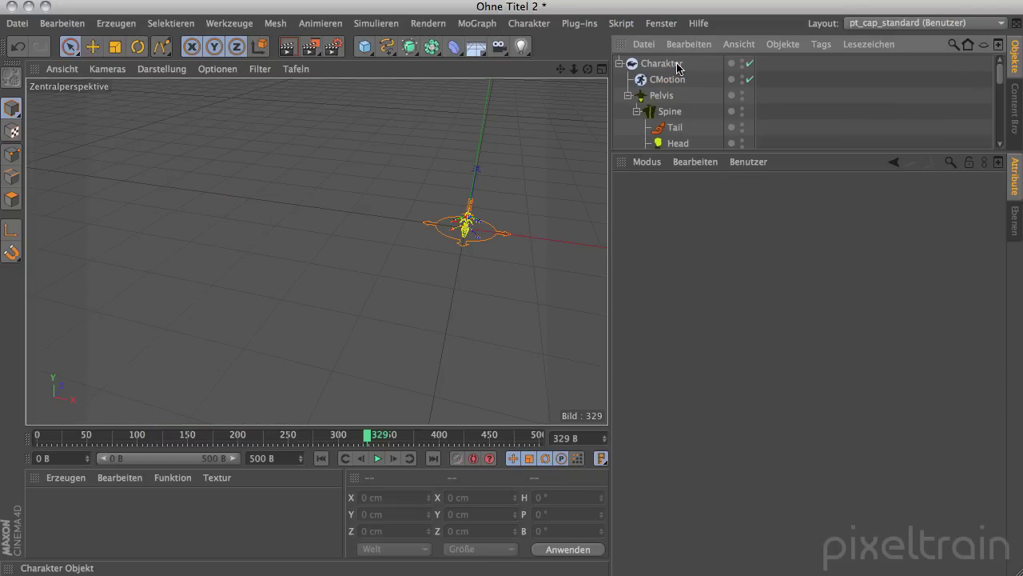
pyautogui.click(661, 64)
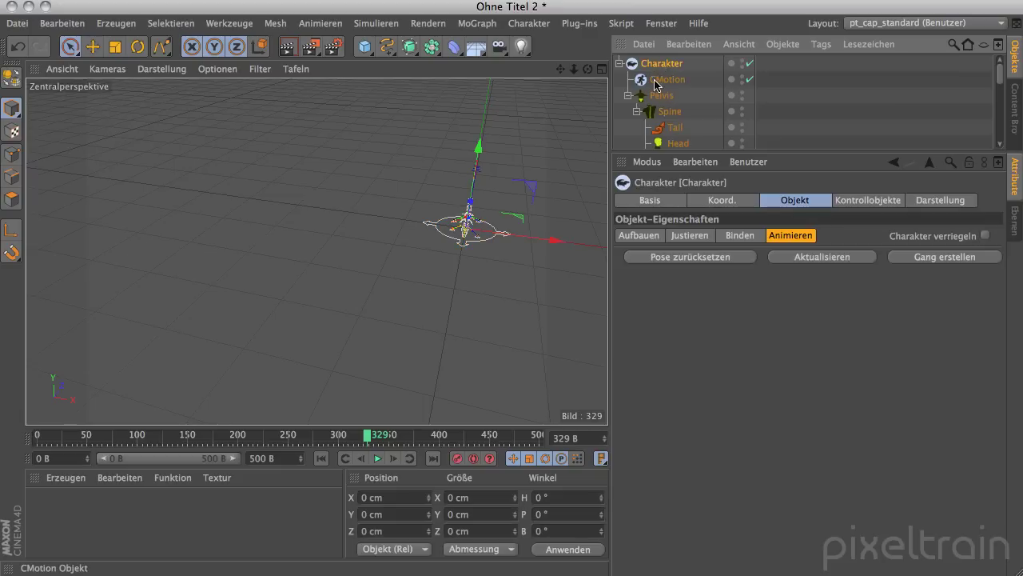
pyautogui.click(668, 79)
pyautogui.click(710, 200)
pyautogui.click(727, 234)
pyautogui.click(722, 272)
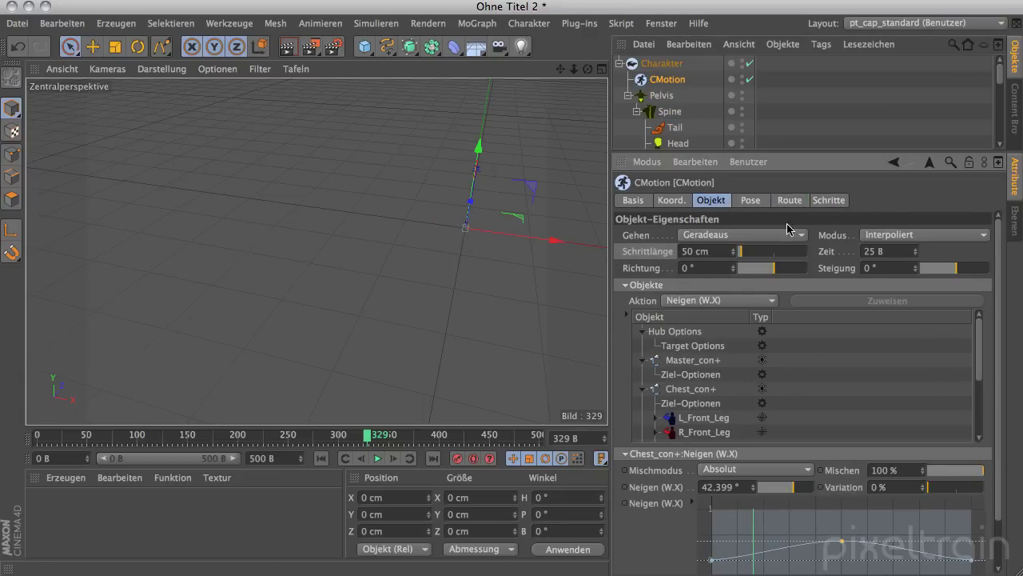
# At frame 0, add a 600 × 100 × 600 cm Landschaft terrain object.
pyautogui.keyDown('alt'); pyautogui.moveTo(483, 332); pyautogui.dragTo(338, 246); pyautogui.keyUp('alt')
pyautogui.click(320, 458)
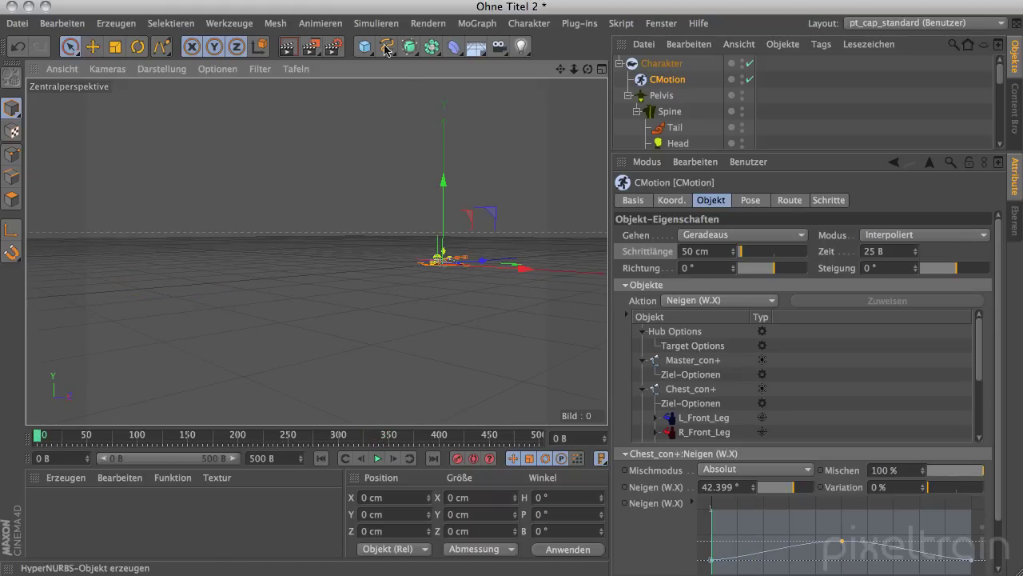
pyautogui.click(365, 47)
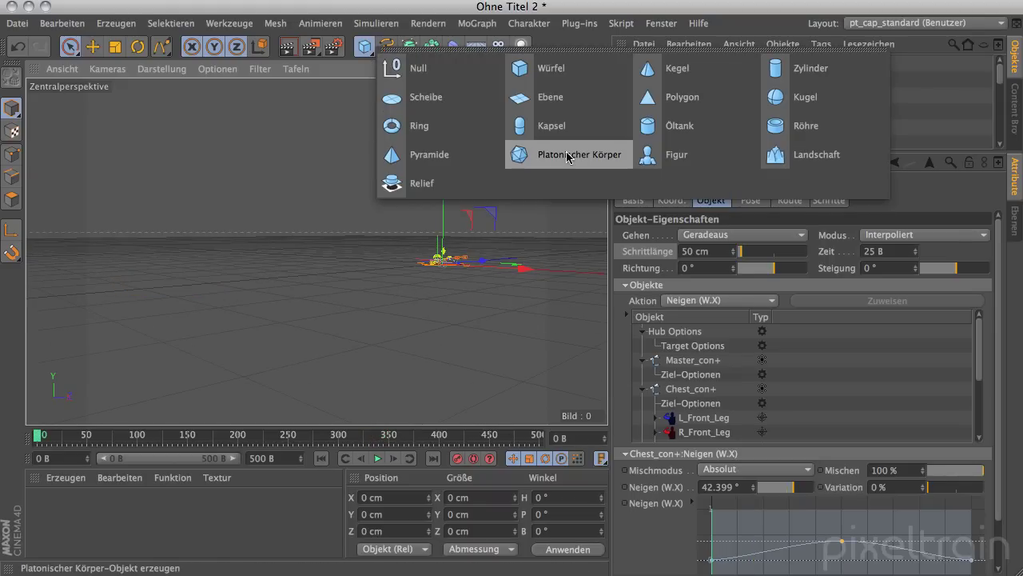
pyautogui.click(799, 158)
# Move the Landschaft toward the camera and stretch it along its depth and width.
pyautogui.keyDown('alt'); pyautogui.moveTo(446, 336); pyautogui.dragTo(370, 393); pyautogui.keyUp('alt')
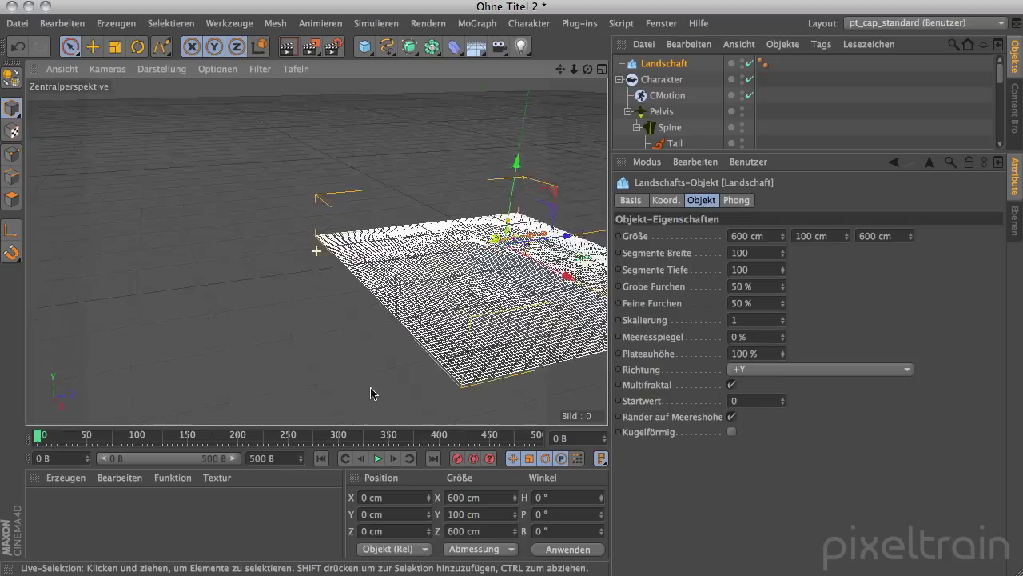
pyautogui.moveTo(564, 234); pyautogui.dragTo(407, 283)
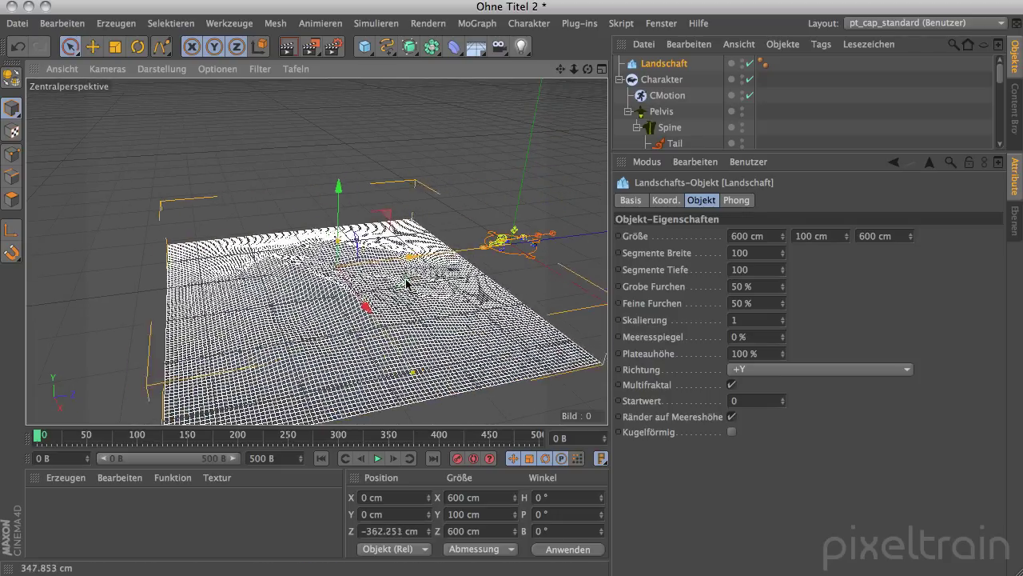
pyautogui.moveTo(473, 271)
pyautogui.mouseDown()
pyautogui.moveTo(486, 235)
pyautogui.moveTo(598, 205)
pyautogui.mouseUp()
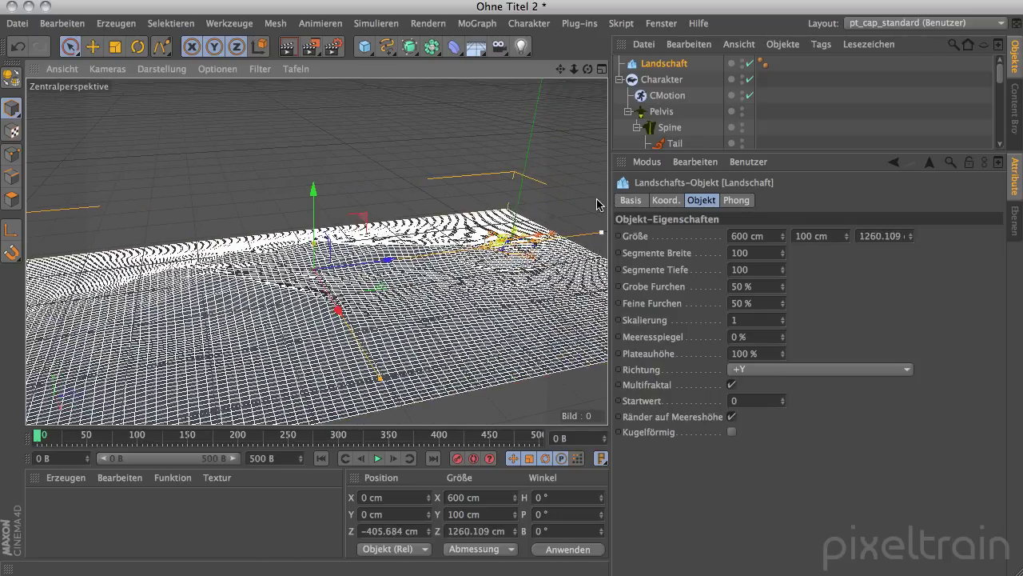
pyautogui.keyDown('alt'); pyautogui.moveTo(441, 326); pyautogui.dragTo(534, 306); pyautogui.keyUp('alt')
pyautogui.moveTo(417, 335); pyautogui.dragTo(549, 310)
pyautogui.click(803, 135)
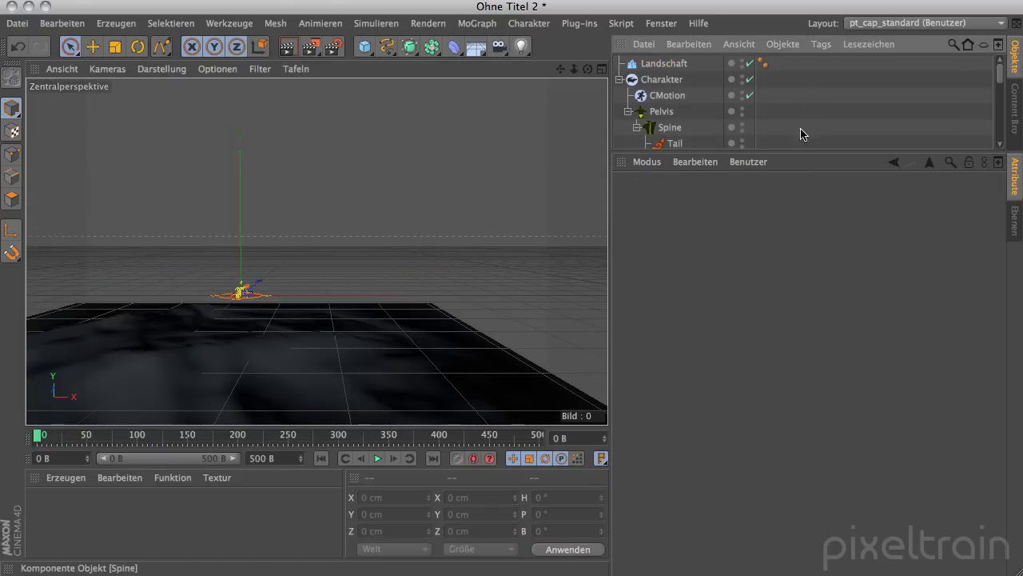
# Hide the world grid (Weltraster) in the viewport display filter.
pyautogui.keyDown('alt'); pyautogui.moveTo(421, 322); pyautogui.dragTo(327, 368); pyautogui.keyUp('alt')
pyautogui.click(259, 68)
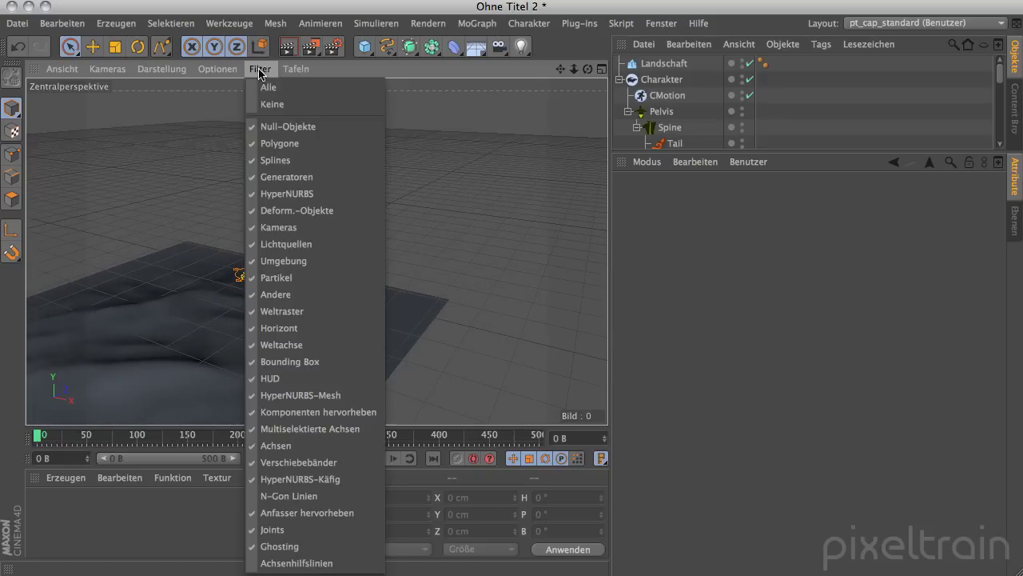
pyautogui.click(333, 311)
# Set the Landschaft's Größe Y to 132 cm and select the CMotion object.
pyautogui.moveTo(368, 315)
pyautogui.keyDown('alt'); pyautogui.mouseDown()
pyautogui.moveTo(443, 235)
pyautogui.moveTo(463, 295)
pyautogui.moveTo(311, 263)
pyautogui.moveTo(449, 220)
pyautogui.moveTo(541, 247)
pyautogui.moveTo(498, 274)
pyautogui.mouseUp(); pyautogui.keyUp('alt')
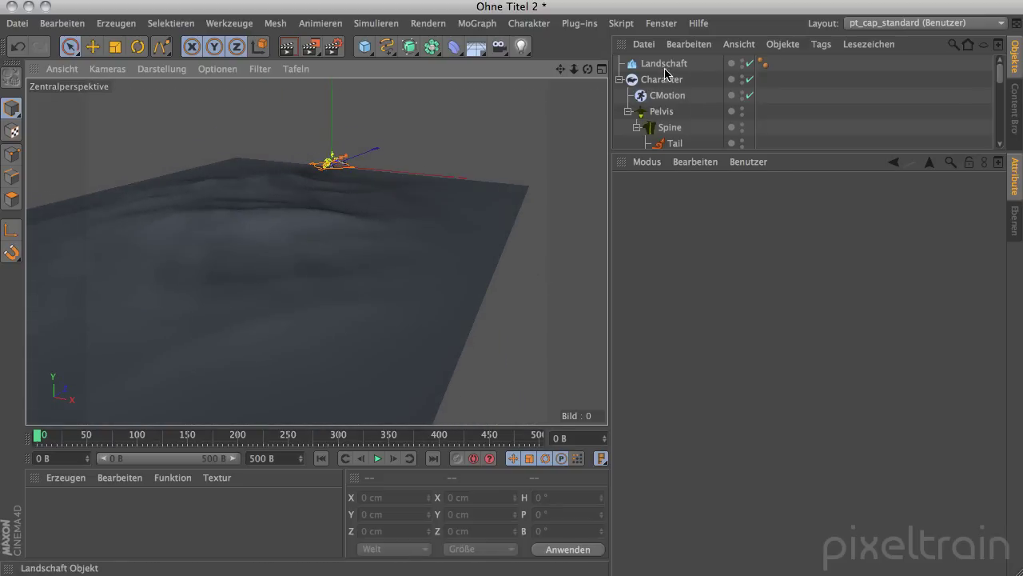
pyautogui.click(664, 66)
pyautogui.moveTo(849, 238); pyautogui.dragTo(852, 215)
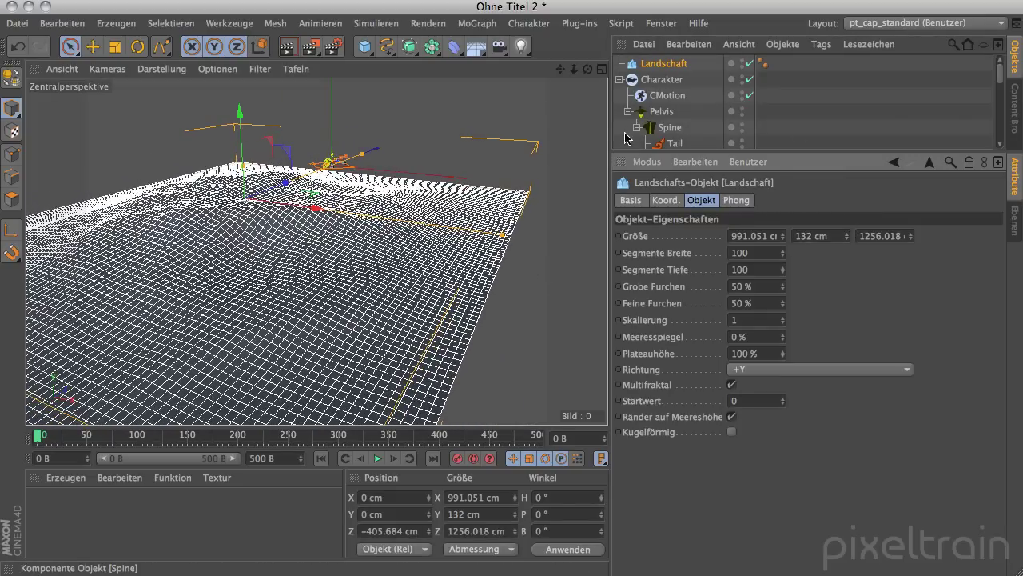
pyautogui.click(626, 140)
pyautogui.moveTo(417, 303)
pyautogui.keyDown('alt'); pyautogui.mouseDown()
pyautogui.moveTo(302, 226)
pyautogui.moveTo(332, 207)
pyautogui.moveTo(448, 218)
pyautogui.mouseUp(); pyautogui.keyUp('alt')
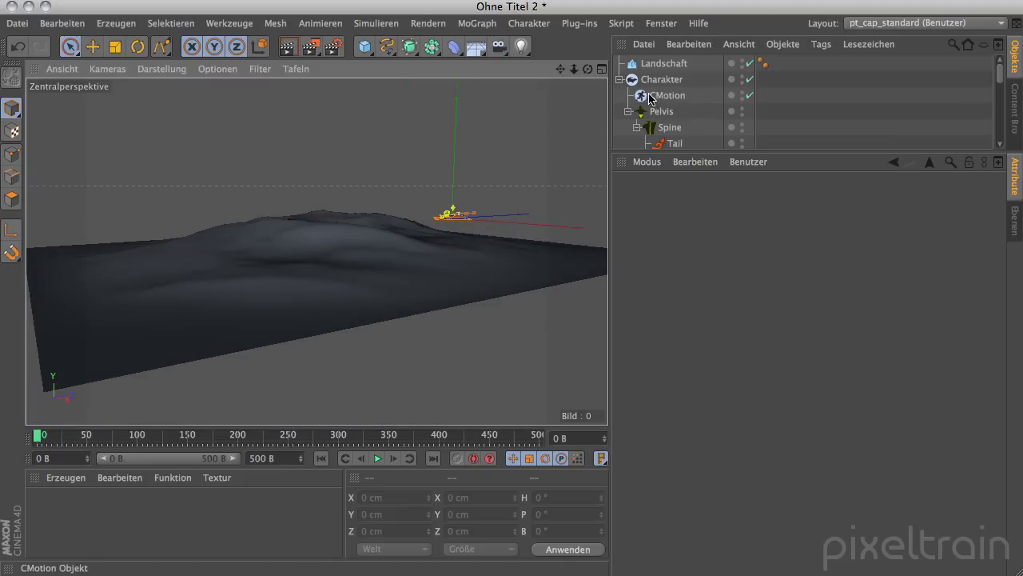
pyautogui.click(651, 97)
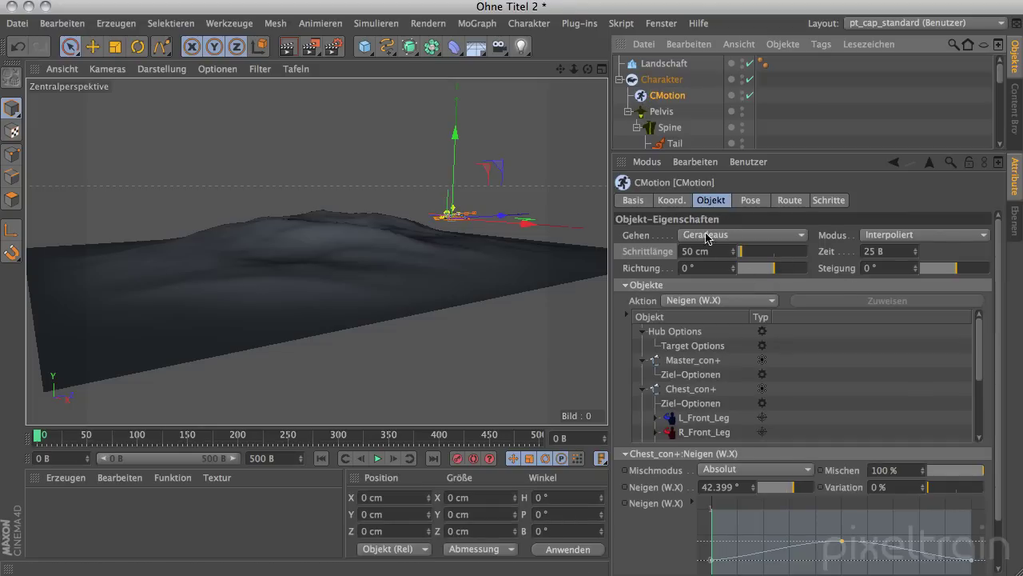
# Set Landschaft as the Oberfläche in CMotion's Route settings.
pyautogui.click(799, 199)
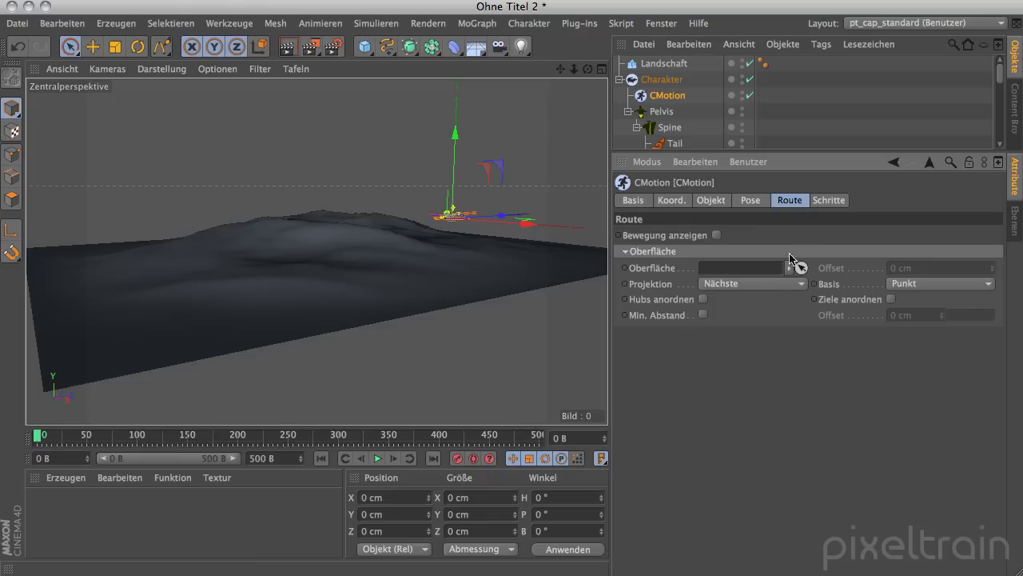
pyautogui.click(663, 64)
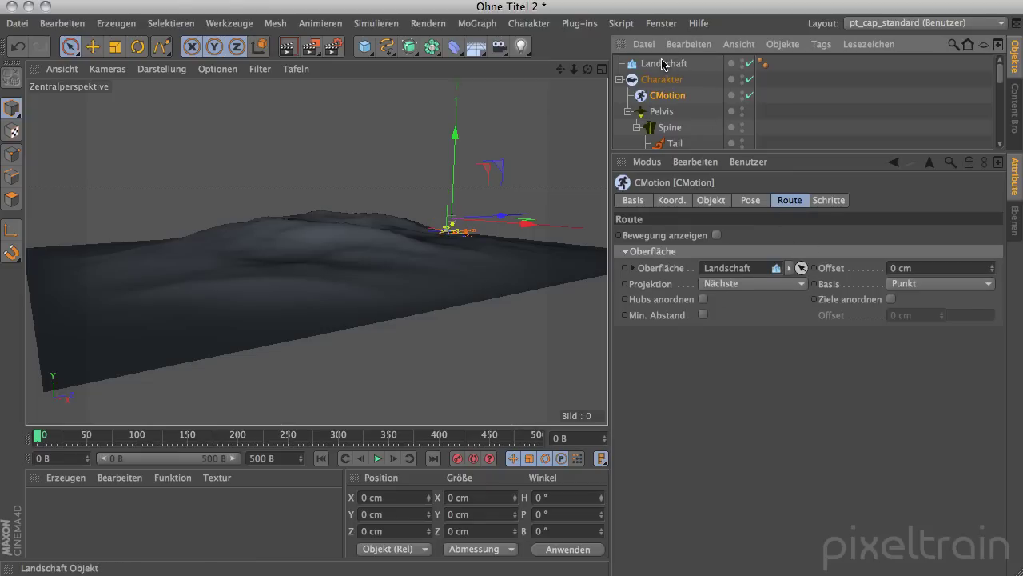
pyautogui.scroll(1, 415, 288)
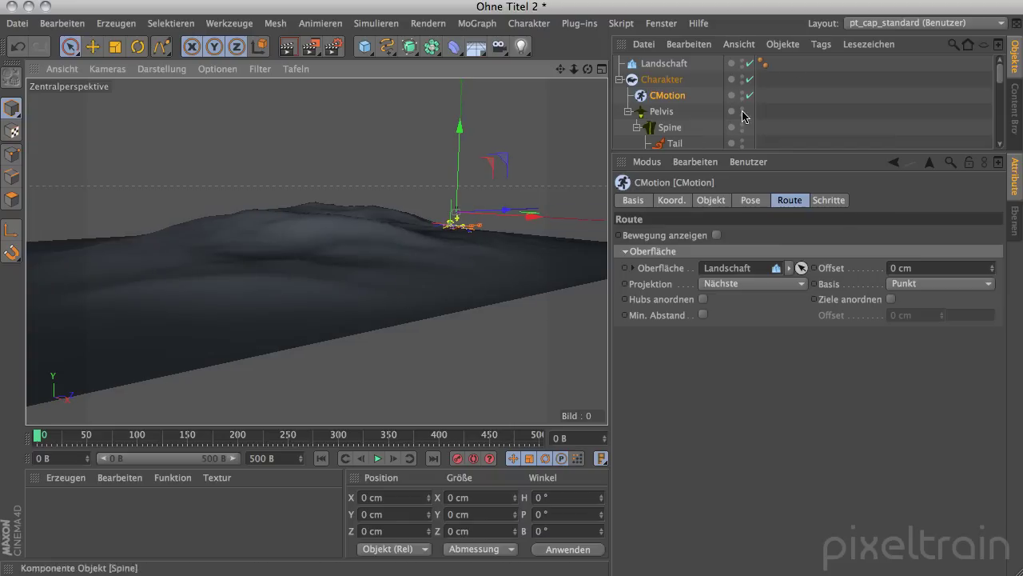
# Frame the Charakter rig and play the walk to check it on the terrain.
pyautogui.click(661, 79)
pyautogui.press('o')
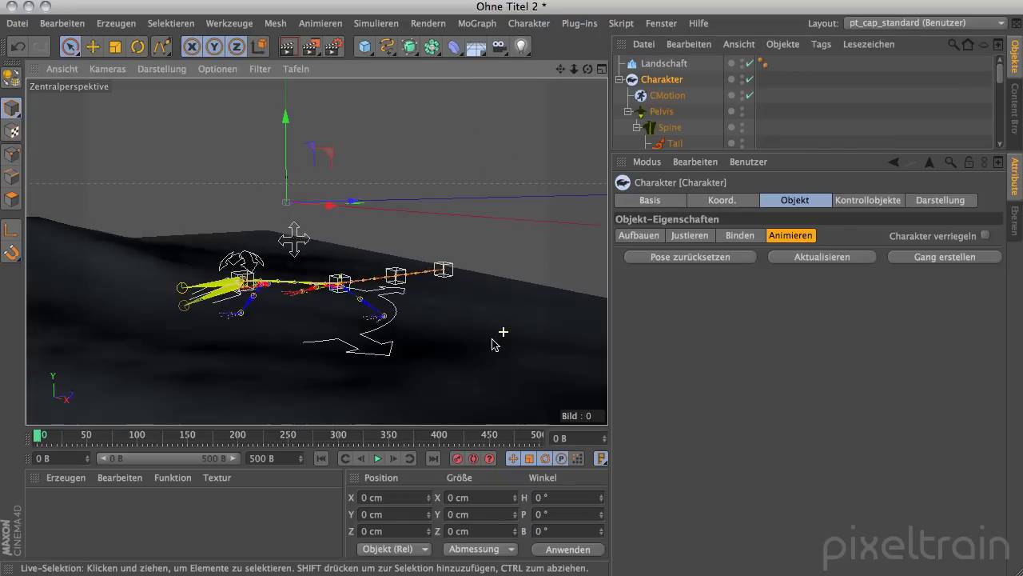
pyautogui.moveTo(324, 390)
pyautogui.keyDown('alt'); pyautogui.mouseDown()
pyautogui.moveTo(308, 290)
pyautogui.moveTo(315, 244)
pyautogui.moveTo(293, 235)
pyautogui.moveTo(558, 357)
pyautogui.mouseUp(); pyautogui.keyUp('alt')
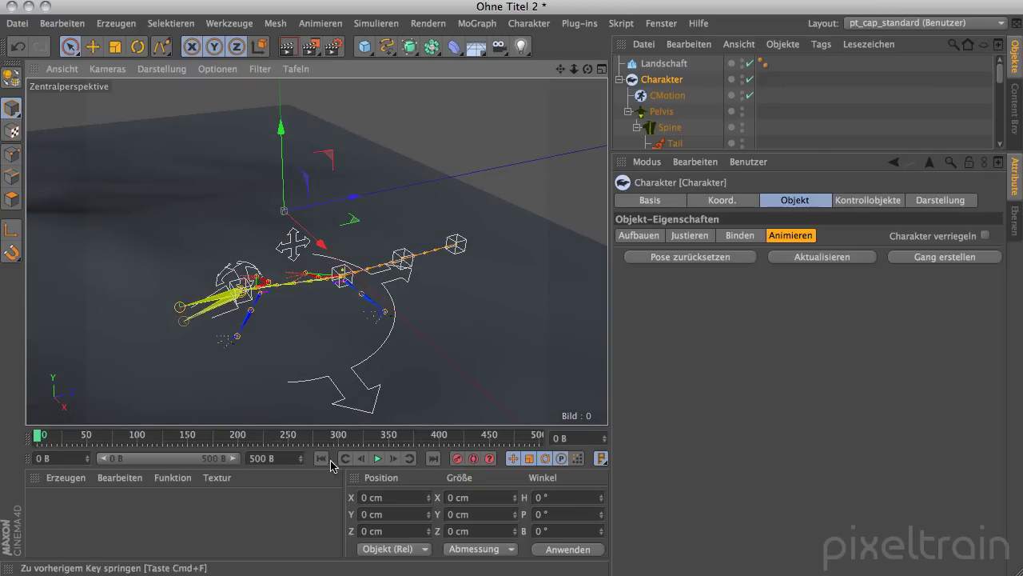
pyautogui.click(380, 462)
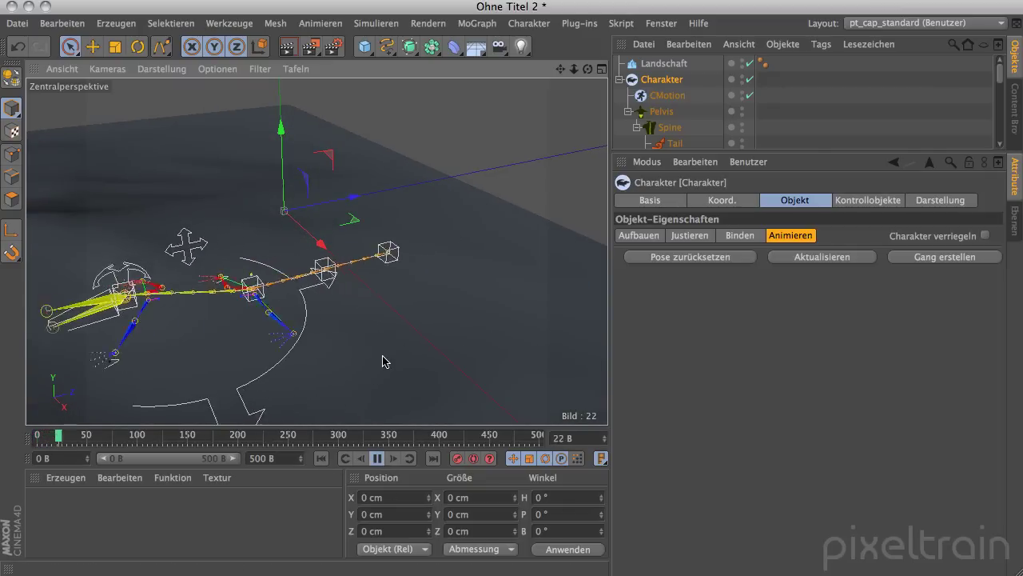
pyautogui.keyDown('alt'); pyautogui.moveTo(382, 423); pyautogui.dragTo(315, 251); pyautogui.keyUp('alt')
pyautogui.keyDown('alt'); pyautogui.moveTo(516, 251); pyautogui.dragTo(418, 288); pyautogui.keyUp('alt')
pyautogui.moveTo(423, 325)
pyautogui.keyDown('alt'); pyautogui.mouseDown()
pyautogui.moveTo(503, 307)
pyautogui.moveTo(467, 320)
pyautogui.mouseUp(); pyautogui.keyUp('alt')
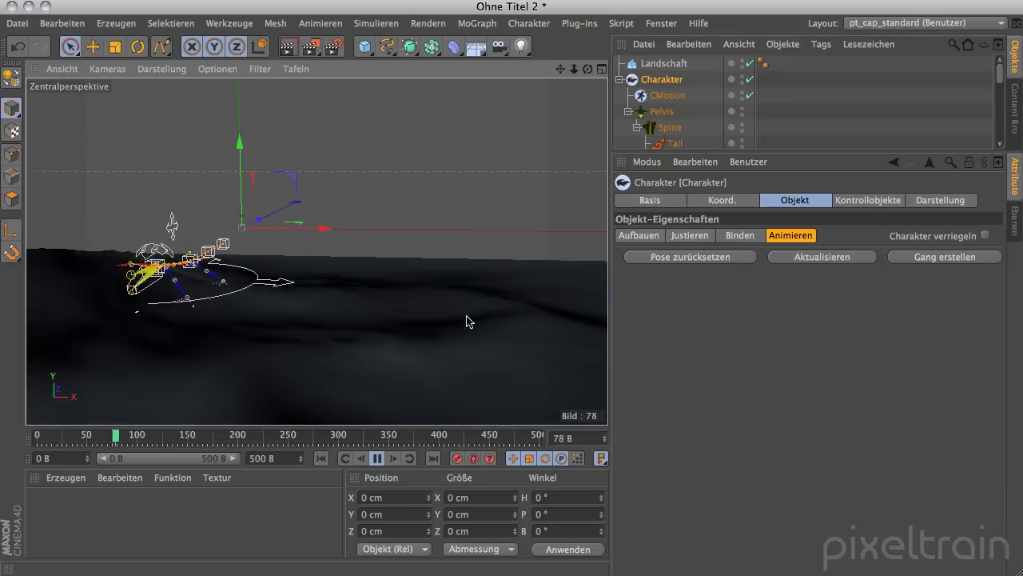
pyautogui.click(377, 458)
pyautogui.moveTo(392, 336)
pyautogui.keyDown('alt'); pyautogui.mouseDown()
pyautogui.moveTo(453, 267)
pyautogui.moveTo(580, 322)
pyautogui.moveTo(517, 346)
pyautogui.moveTo(453, 287)
pyautogui.mouseUp(); pyautogui.keyUp('alt')
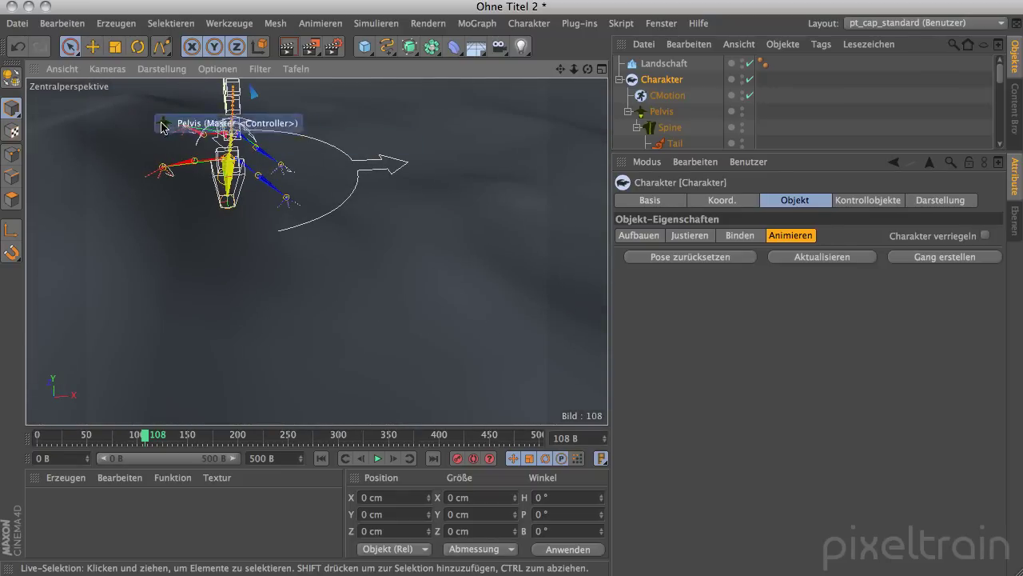
pyautogui.keyDown('alt'); pyautogui.moveTo(259, 293); pyautogui.dragTo(243, 263); pyautogui.keyUp('alt')
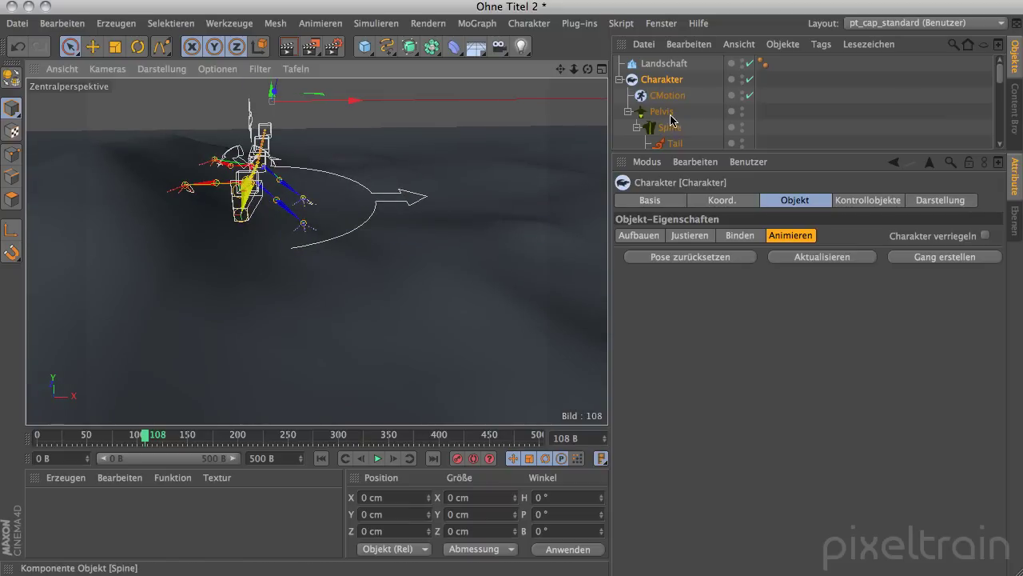
pyautogui.click(645, 99)
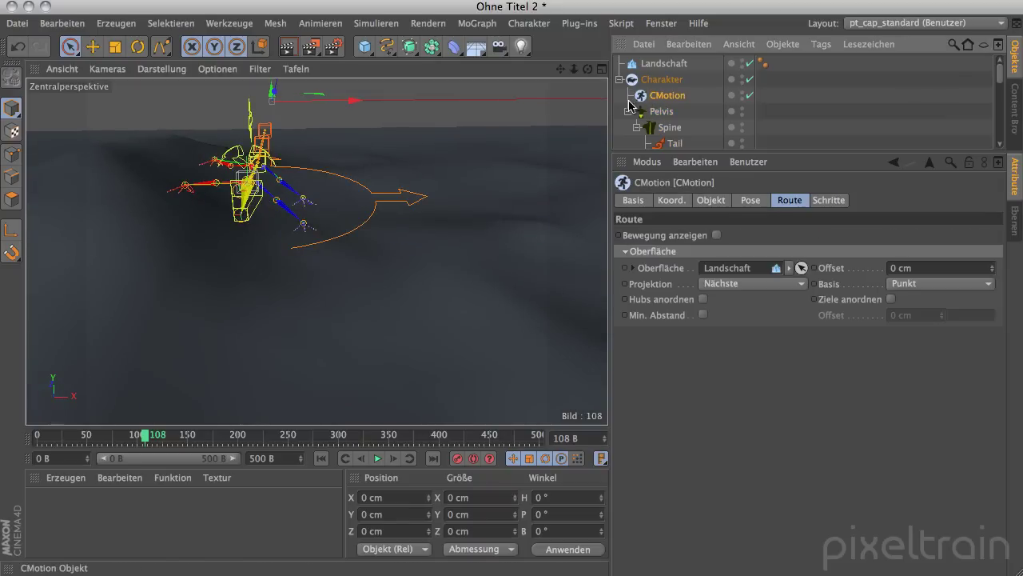
# Align the hips to the terrain and replay the walk from the first frame.
pyautogui.click(704, 299)
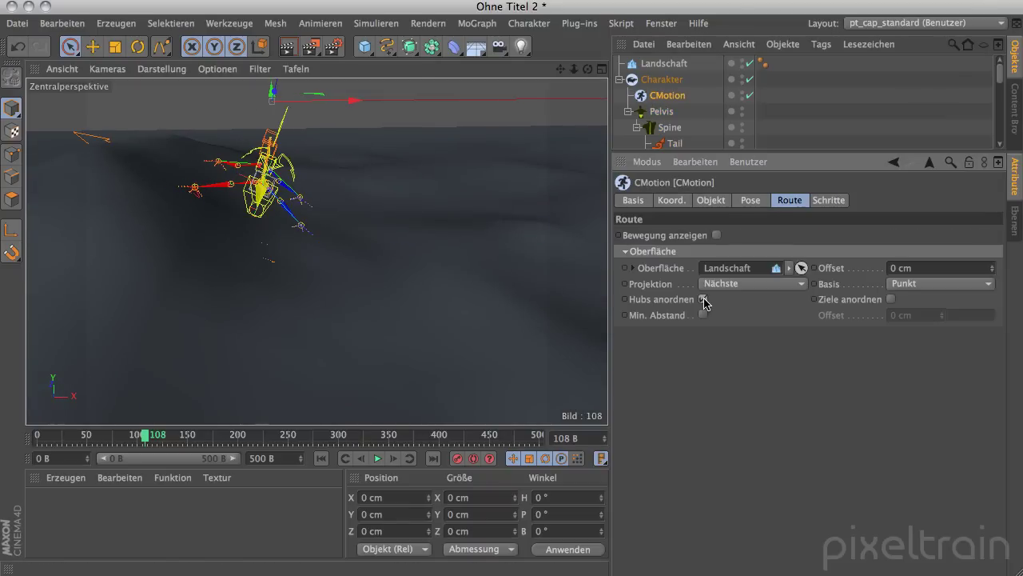
pyautogui.click(321, 458)
pyautogui.click(376, 458)
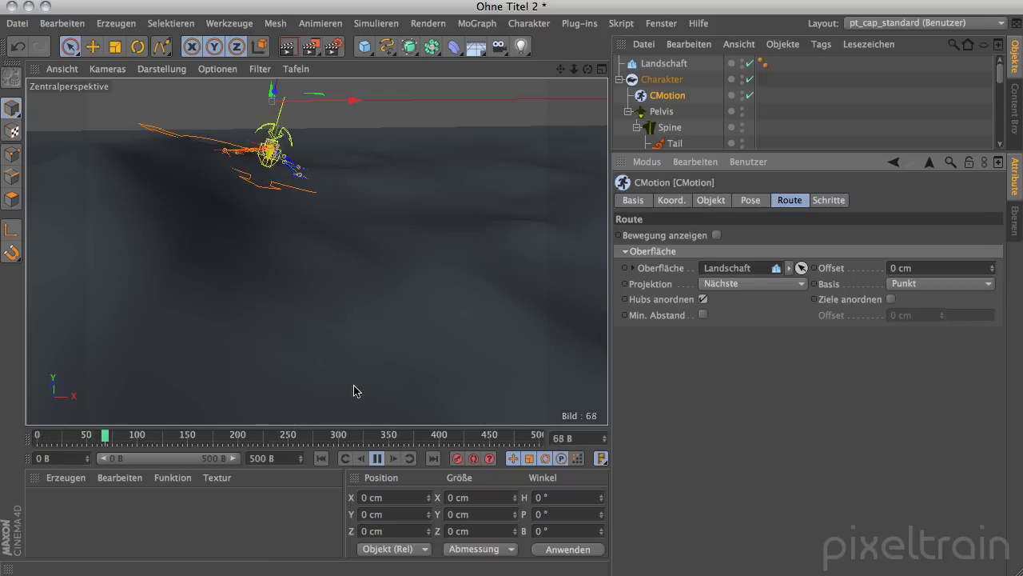
# Review the walk over the terrain from several angles, pausing near frame 239, then show CMotion's Schritte tab.
pyautogui.keyDown('alt'); pyautogui.moveTo(344, 360); pyautogui.dragTo(379, 311); pyautogui.keyUp('alt')
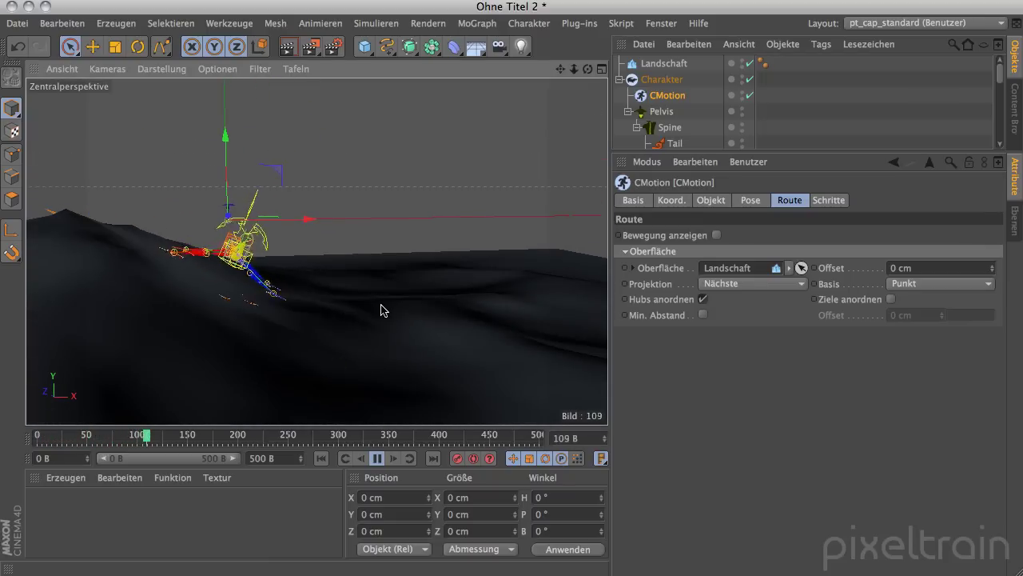
pyautogui.keyDown('alt'); pyautogui.moveTo(437, 302); pyautogui.dragTo(349, 331); pyautogui.keyUp('alt')
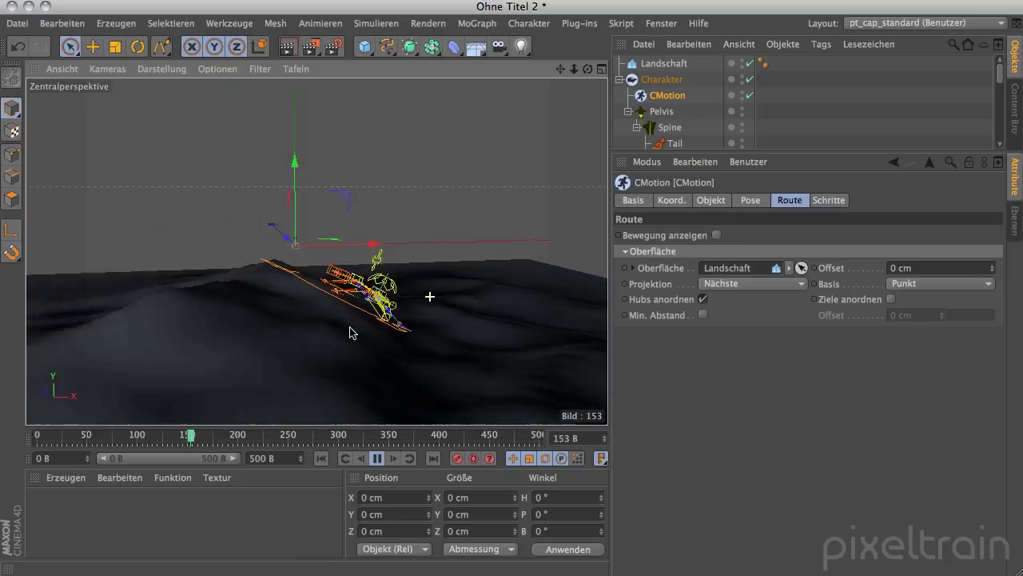
pyautogui.keyDown('alt'); pyautogui.moveTo(480, 379); pyautogui.dragTo(311, 388); pyautogui.keyUp('alt')
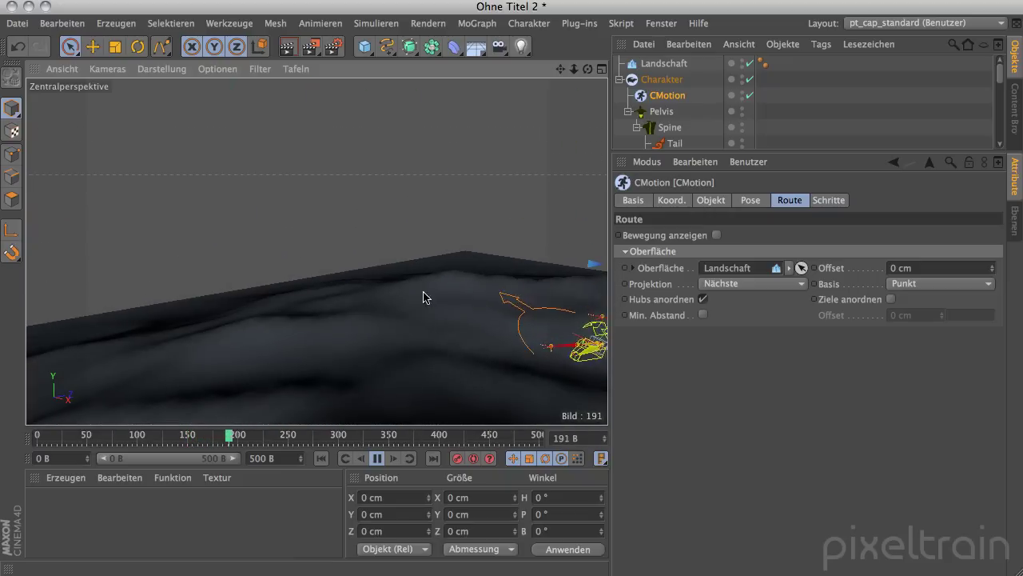
pyautogui.keyDown('alt'); pyautogui.moveTo(423, 293); pyautogui.dragTo(285, 251); pyautogui.keyUp('alt')
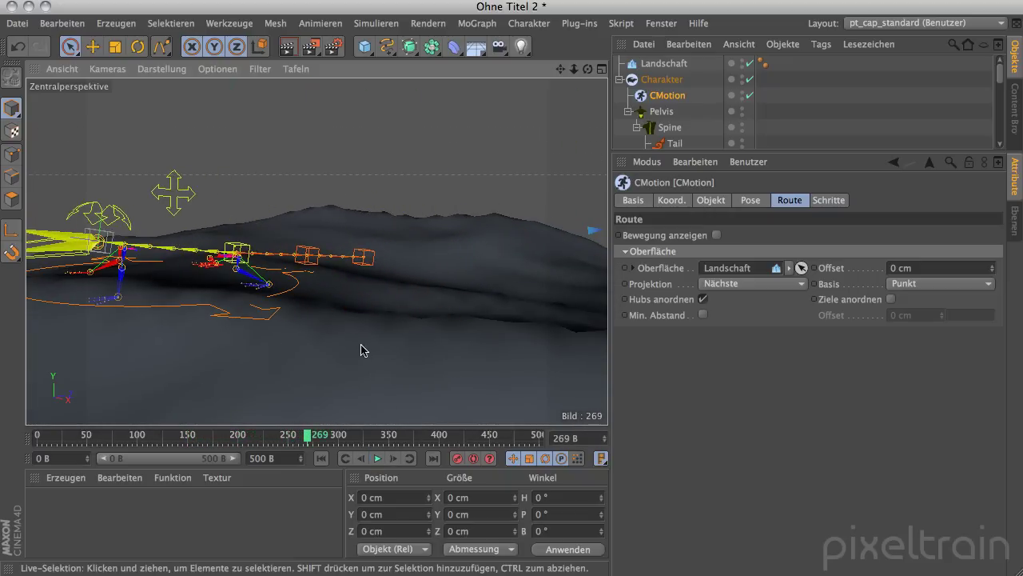
pyautogui.keyDown('alt'); pyautogui.moveTo(359, 285); pyautogui.dragTo(445, 337); pyautogui.keyUp('alt')
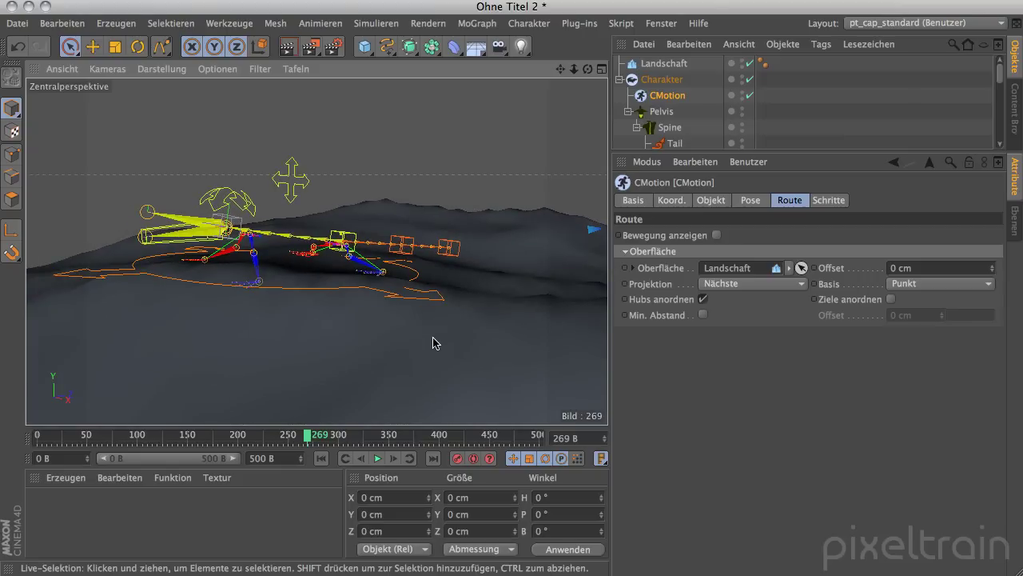
pyautogui.moveTo(372, 356)
pyautogui.keyDown('alt'); pyautogui.mouseDown()
pyautogui.moveTo(386, 347)
pyautogui.moveTo(347, 361)
pyautogui.mouseUp(); pyautogui.keyUp('alt')
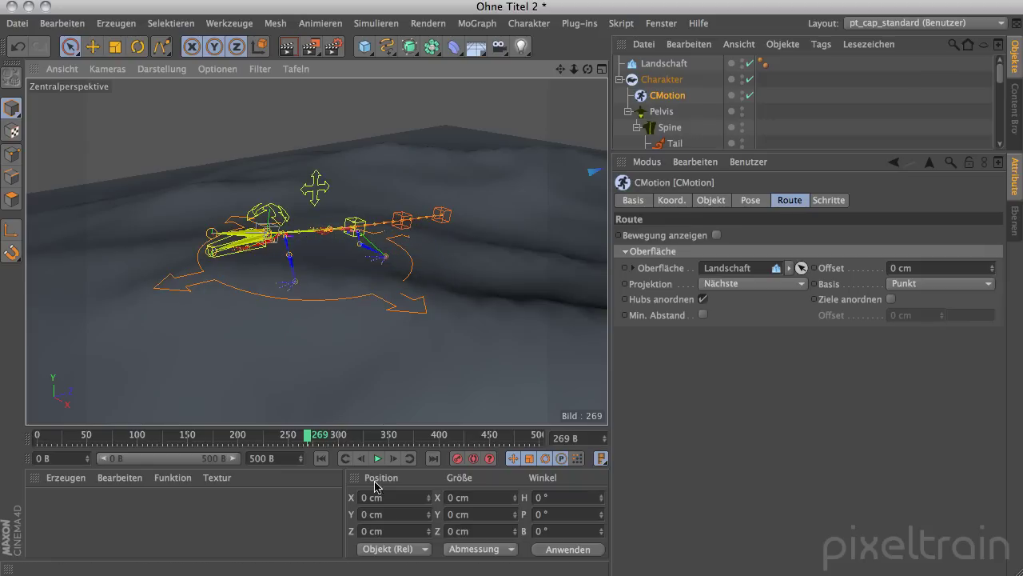
pyautogui.moveTo(309, 435)
pyautogui.mouseDown()
pyautogui.moveTo(281, 432)
pyautogui.moveTo(327, 436)
pyautogui.moveTo(240, 438)
pyautogui.moveTo(287, 433)
pyautogui.mouseUp()
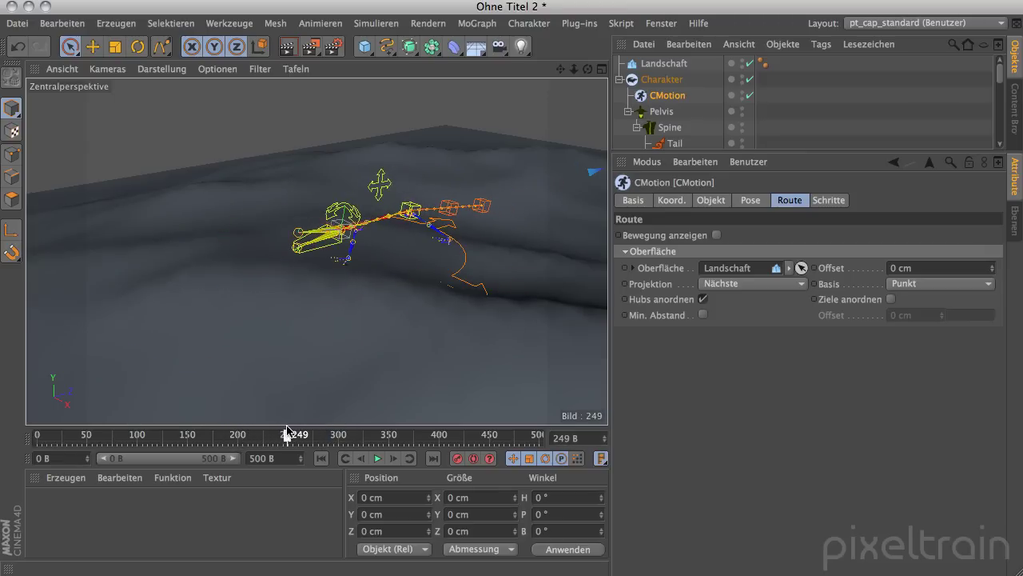
pyautogui.moveTo(392, 365)
pyautogui.keyDown('alt'); pyautogui.mouseDown()
pyautogui.moveTo(541, 320)
pyautogui.moveTo(448, 372)
pyautogui.moveTo(328, 248)
pyautogui.mouseUp(); pyautogui.keyUp('alt')
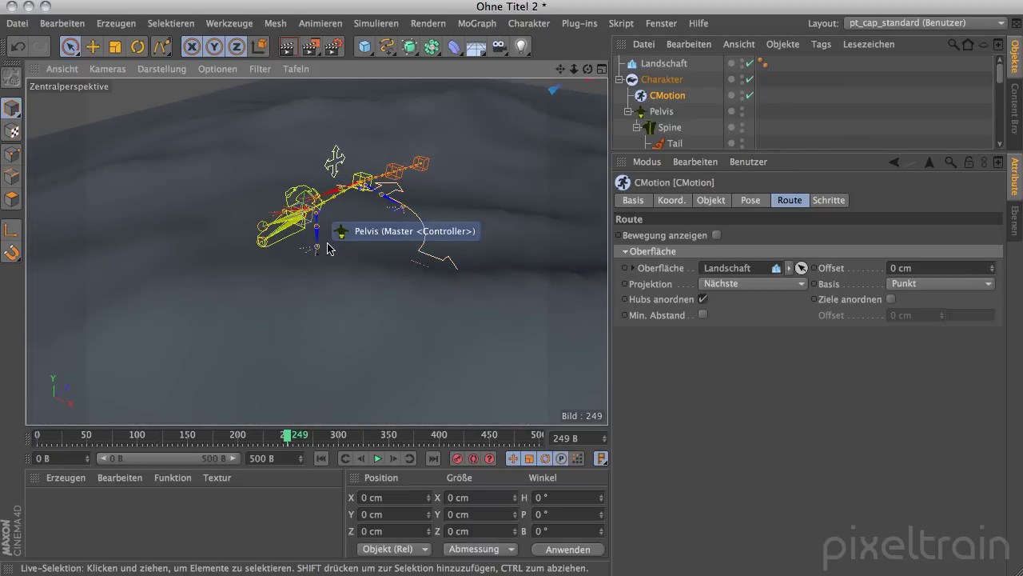
pyautogui.click(828, 200)
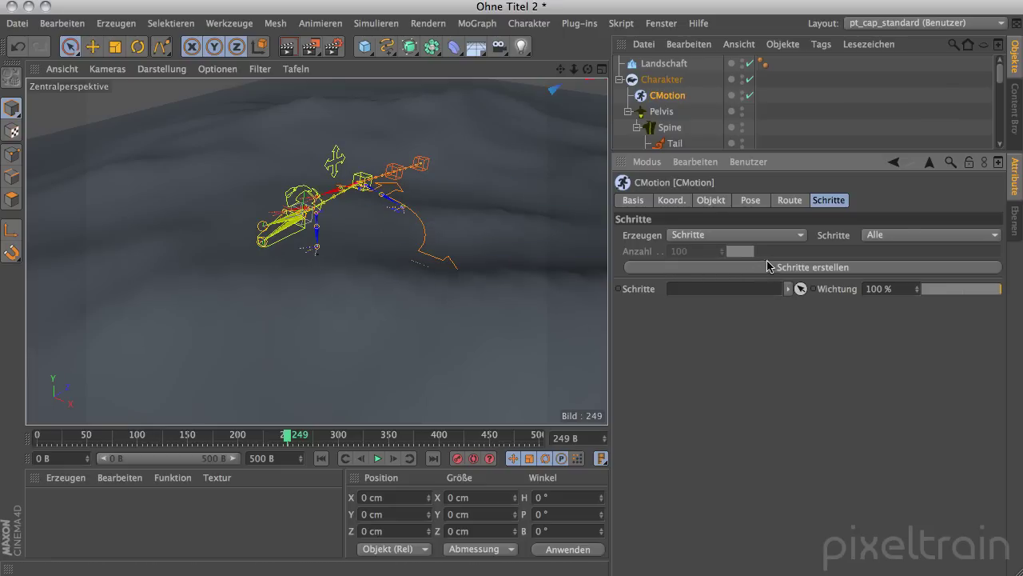
# Generate footstep objects and inspect the CMotion Schritte > Chest_con+ leg step groups.
pyautogui.click(798, 274)
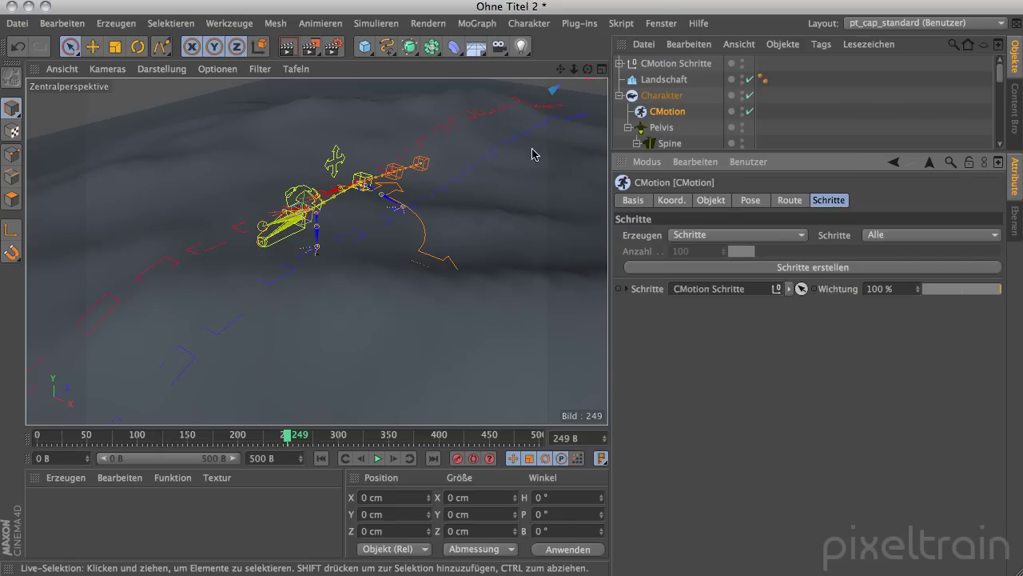
pyautogui.moveTo(737, 151); pyautogui.dragTo(737, 298)
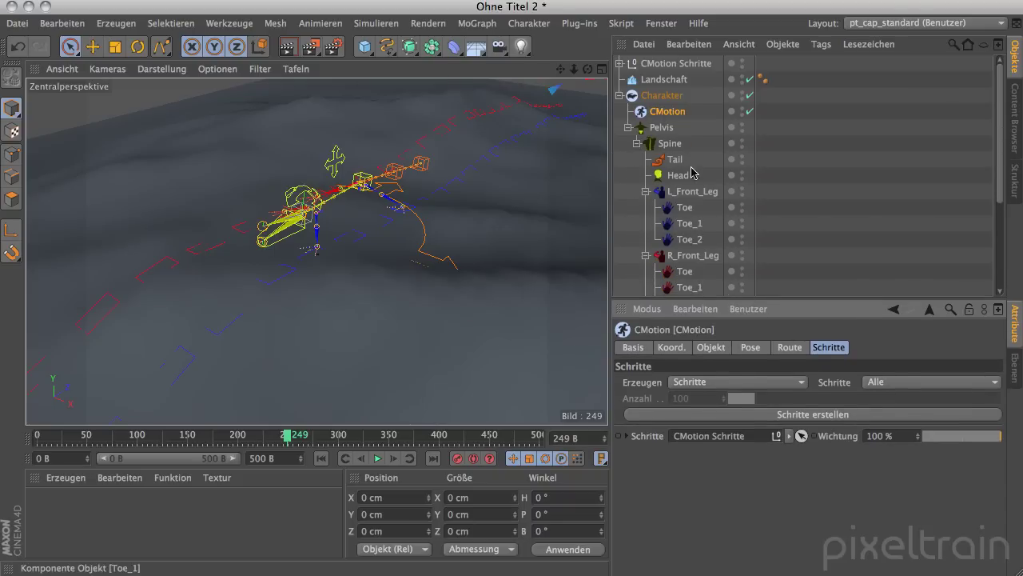
pyautogui.click(619, 96)
pyautogui.click(618, 64)
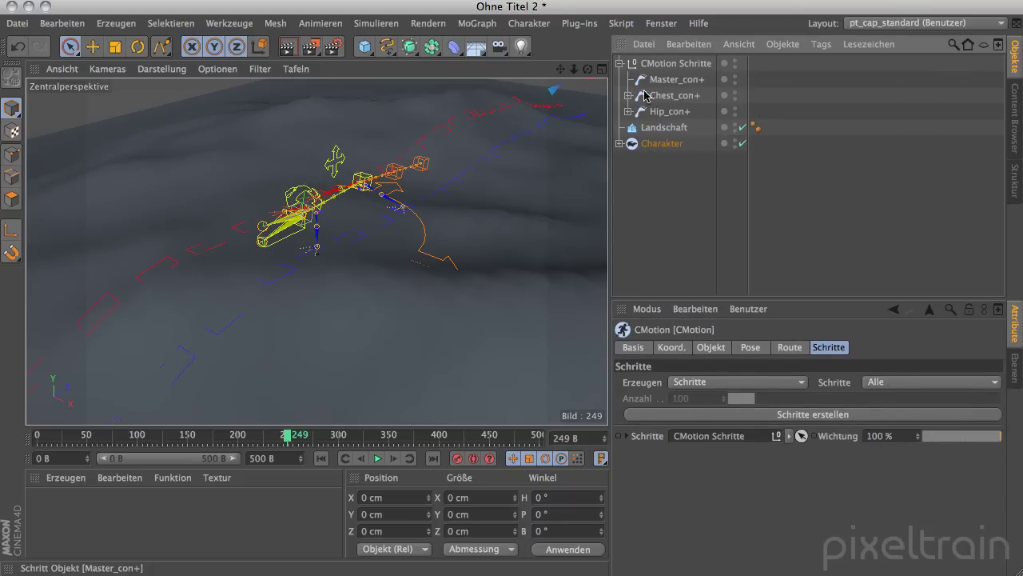
pyautogui.click(629, 96)
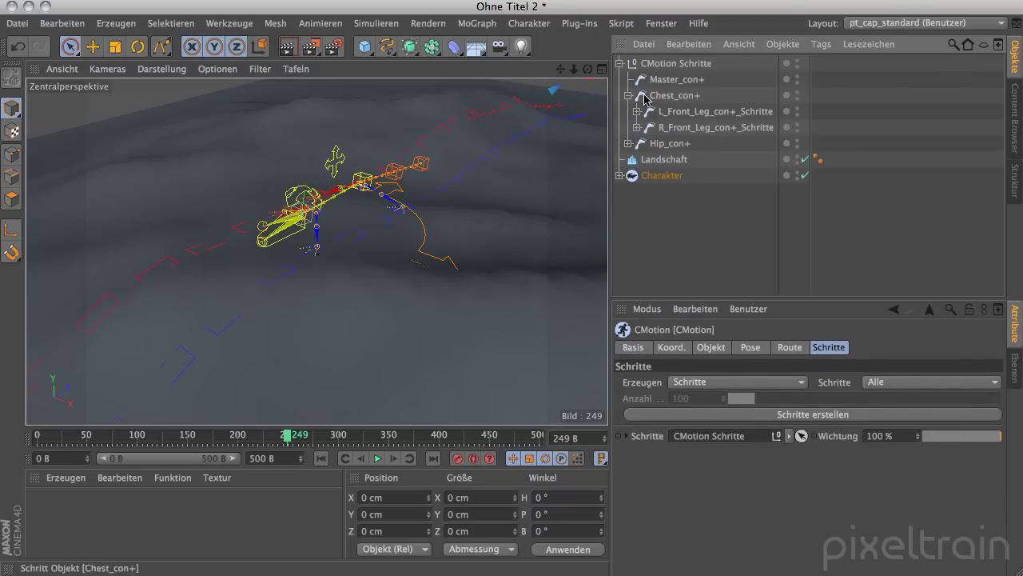
pyautogui.click(637, 112)
pyautogui.click(638, 113)
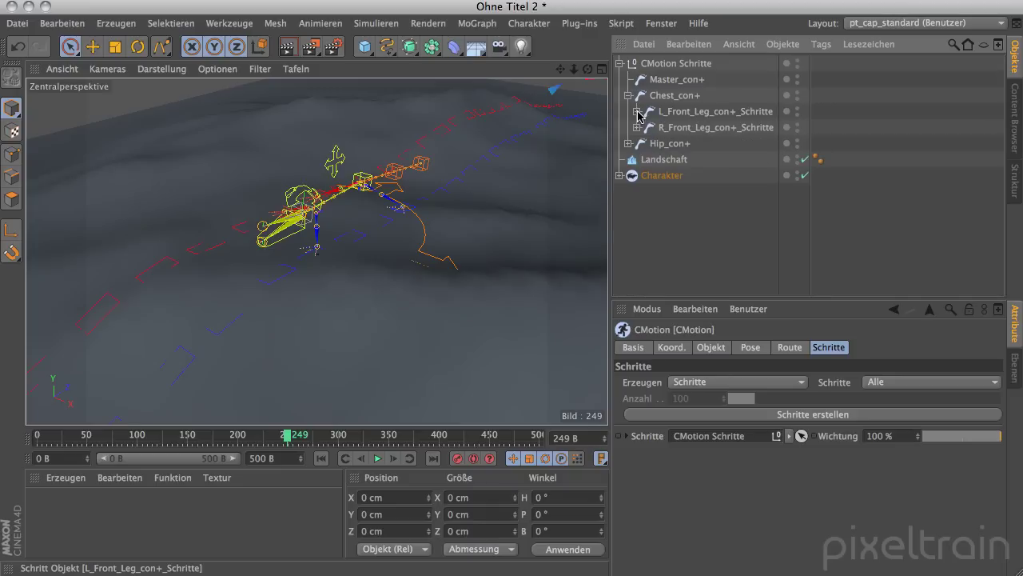
pyautogui.click(630, 96)
pyautogui.click(620, 65)
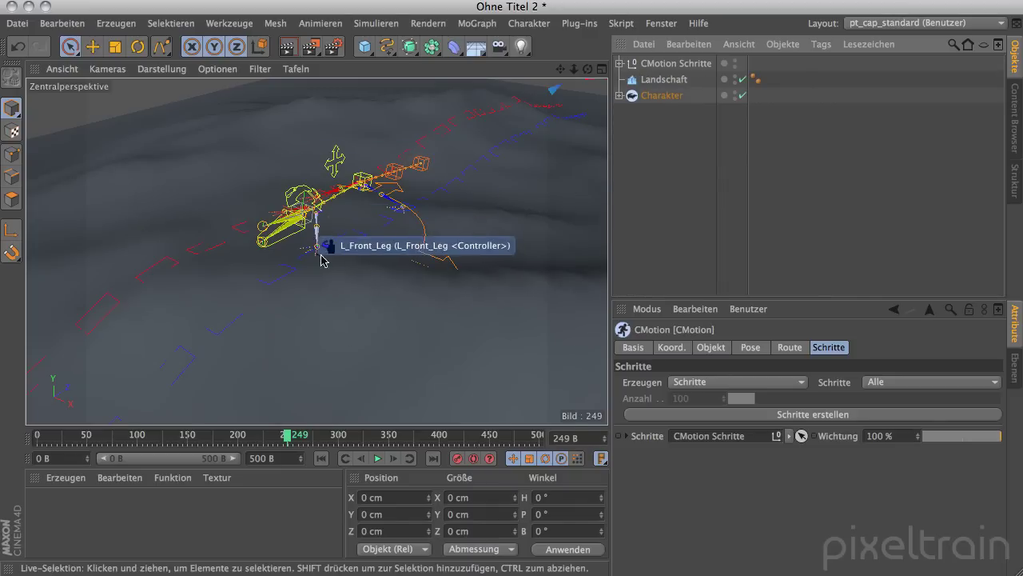
# Orbit and scrub the walk near frame 250 to review the footsteps on the terrain.
pyautogui.moveTo(390, 336)
pyautogui.keyDown('alt'); pyautogui.mouseDown()
pyautogui.moveTo(450, 279)
pyautogui.moveTo(411, 286)
pyautogui.moveTo(388, 359)
pyautogui.mouseUp(); pyautogui.keyUp('alt')
pyautogui.moveTo(293, 435)
pyautogui.mouseDown()
pyautogui.moveTo(251, 435)
pyautogui.moveTo(293, 427)
pyautogui.mouseUp()
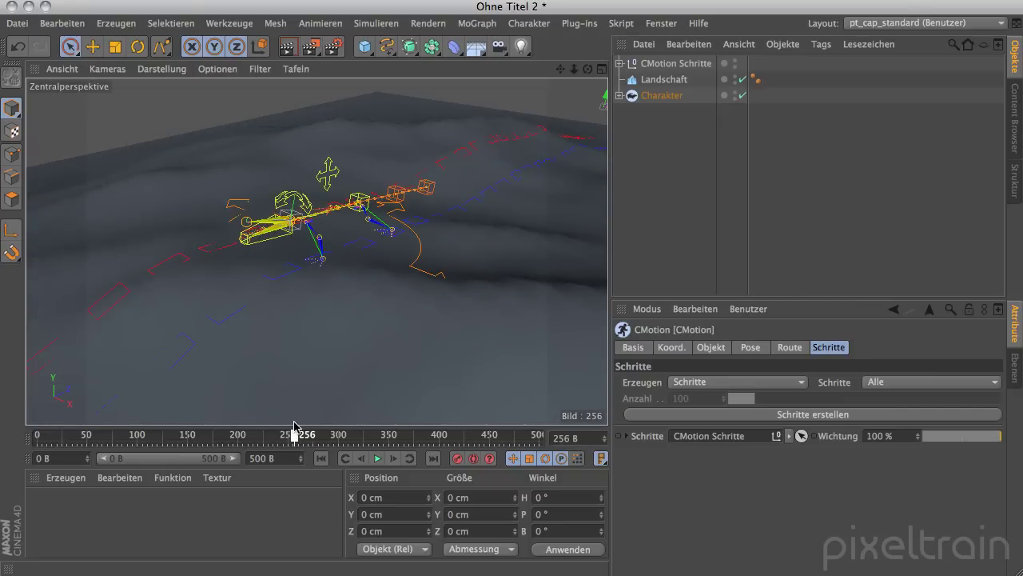
pyautogui.click(312, 336)
pyautogui.click(633, 143)
pyautogui.moveTo(339, 297)
pyautogui.keyDown('alt'); pyautogui.mouseDown()
pyautogui.moveTo(407, 283)
pyautogui.moveTo(475, 251)
pyautogui.moveTo(344, 270)
pyautogui.moveTo(327, 366)
pyautogui.moveTo(344, 311)
pyautogui.moveTo(363, 354)
pyautogui.mouseUp(); pyautogui.keyUp('alt')
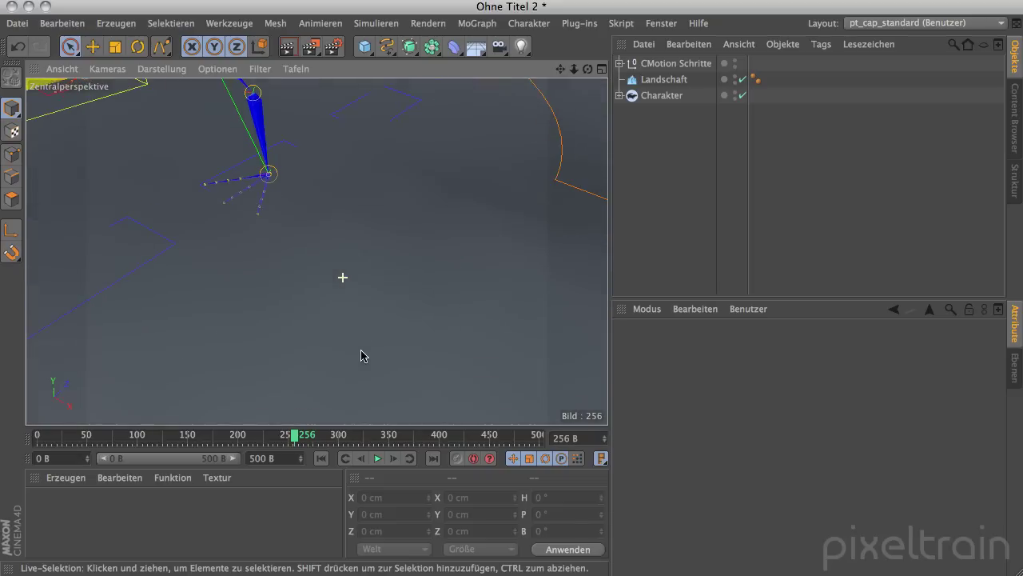
# Move left front leg footstep 10 about 11 cm along X and 4 cm up.
pyautogui.click(280, 151)
pyautogui.moveTo(331, 209)
pyautogui.mouseDown()
pyautogui.moveTo(264, 178)
pyautogui.moveTo(261, 187)
pyautogui.mouseUp()
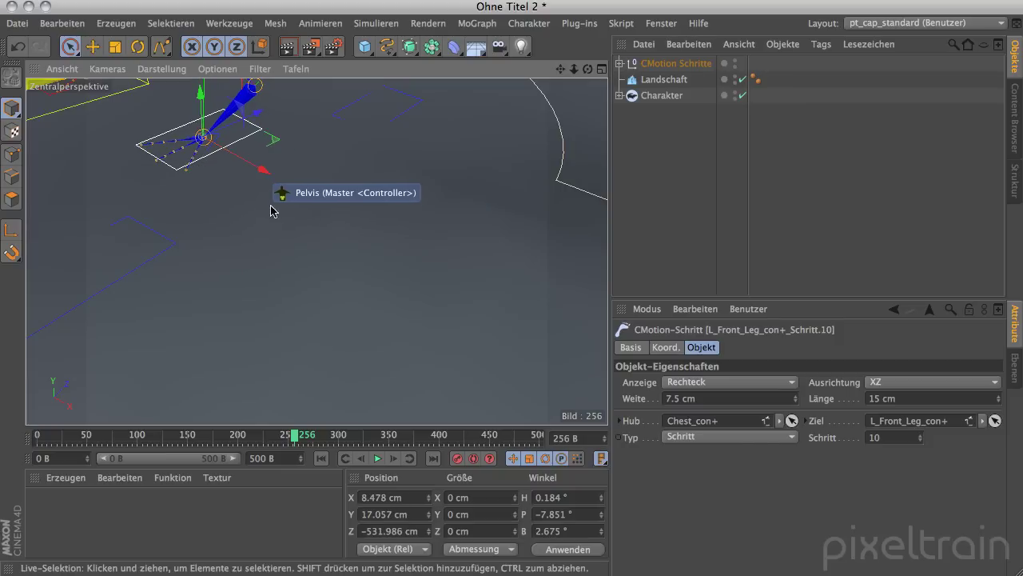
pyautogui.moveTo(200, 94); pyautogui.dragTo(197, 75)
pyautogui.moveTo(262, 137); pyautogui.dragTo(293, 153)
pyautogui.scroll(-5, 365, 239)
pyautogui.scroll(3, 366, 239)
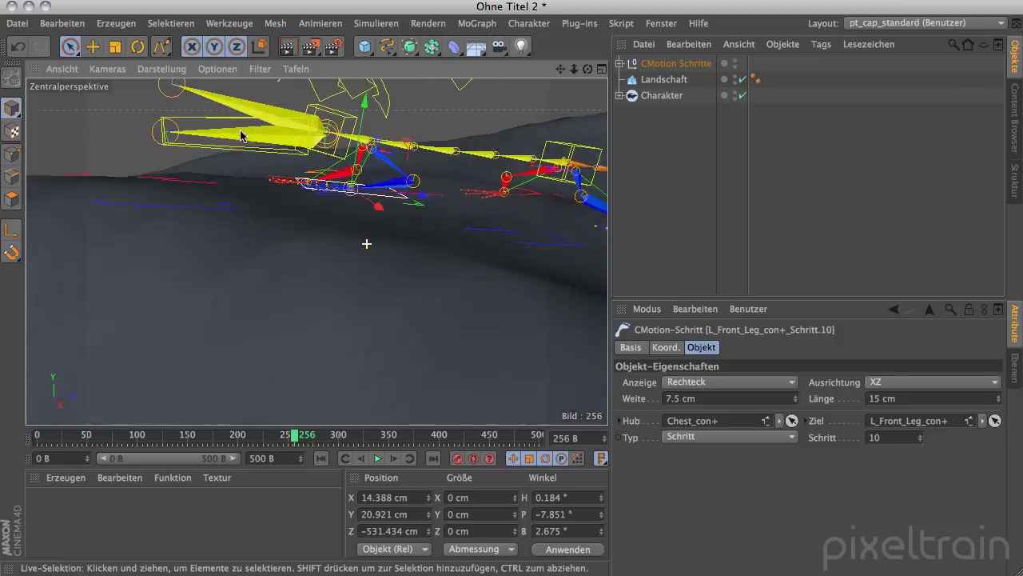
pyautogui.moveTo(352, 177)
pyautogui.mouseDown()
pyautogui.moveTo(370, 98)
pyautogui.moveTo(389, 205)
pyautogui.mouseUp()
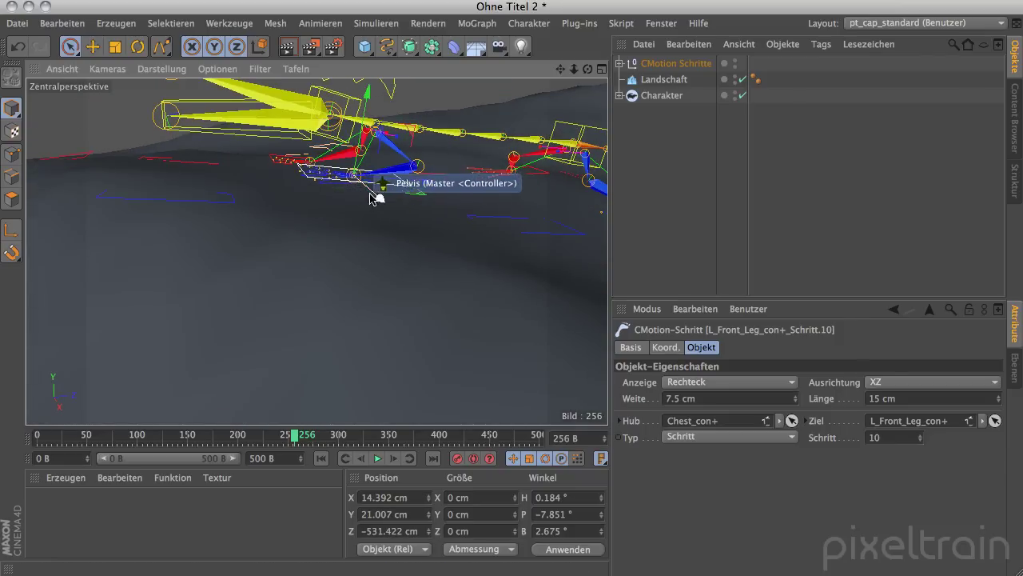
# Scrub the walk between frames 148 and 262 to see the rig follow the moved step.
pyautogui.moveTo(274, 281)
pyautogui.keyDown('alt'); pyautogui.mouseDown()
pyautogui.moveTo(368, 267)
pyautogui.moveTo(361, 276)
pyautogui.mouseUp(); pyautogui.keyUp('alt')
pyautogui.moveTo(293, 442)
pyautogui.mouseDown()
pyautogui.moveTo(205, 448)
pyautogui.moveTo(281, 435)
pyautogui.mouseUp()
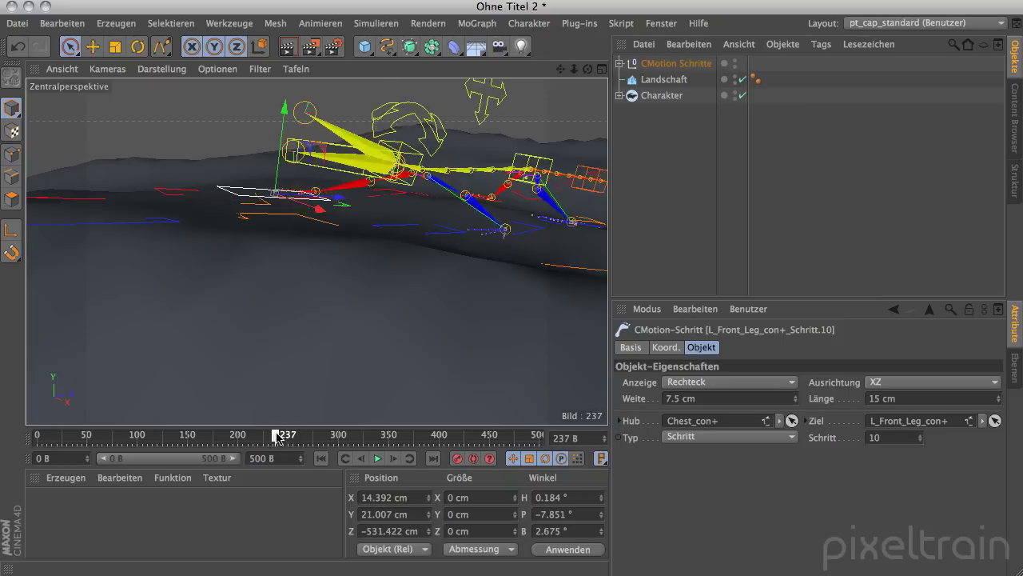
pyautogui.moveTo(282, 436)
pyautogui.mouseDown()
pyautogui.moveTo(300, 425)
pyautogui.moveTo(298, 436)
pyautogui.mouseUp()
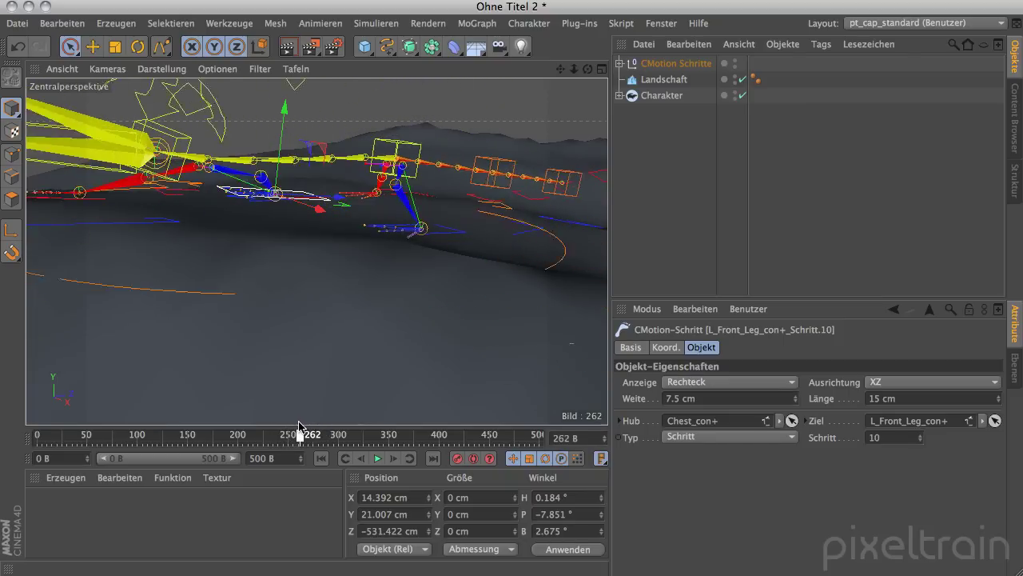
pyautogui.keyDown('alt'); pyautogui.moveTo(294, 375); pyautogui.dragTo(403, 368); pyautogui.keyUp('alt')
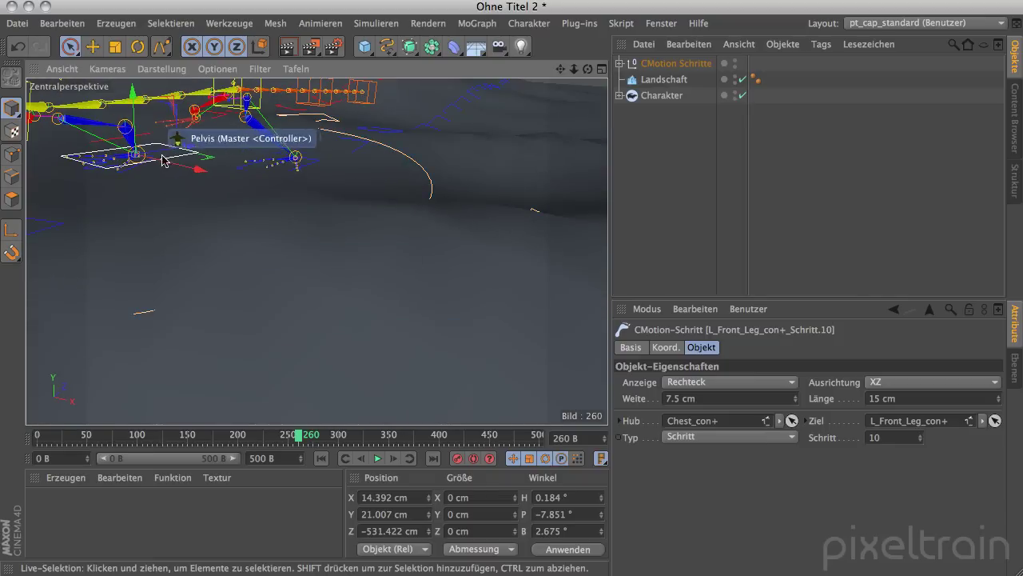
pyautogui.moveTo(300, 435)
pyautogui.mouseDown()
pyautogui.moveTo(171, 439)
pyautogui.moveTo(329, 385)
pyautogui.moveTo(221, 414)
pyautogui.moveTo(290, 324)
pyautogui.moveTo(427, 254)
pyautogui.mouseUp()
pyautogui.moveTo(306, 295)
pyautogui.keyDown('alt'); pyautogui.mouseDown()
pyautogui.moveTo(423, 303)
pyautogui.moveTo(466, 267)
pyautogui.moveTo(212, 324)
pyautogui.moveTo(258, 315)
pyautogui.mouseUp(); pyautogui.keyUp('alt')
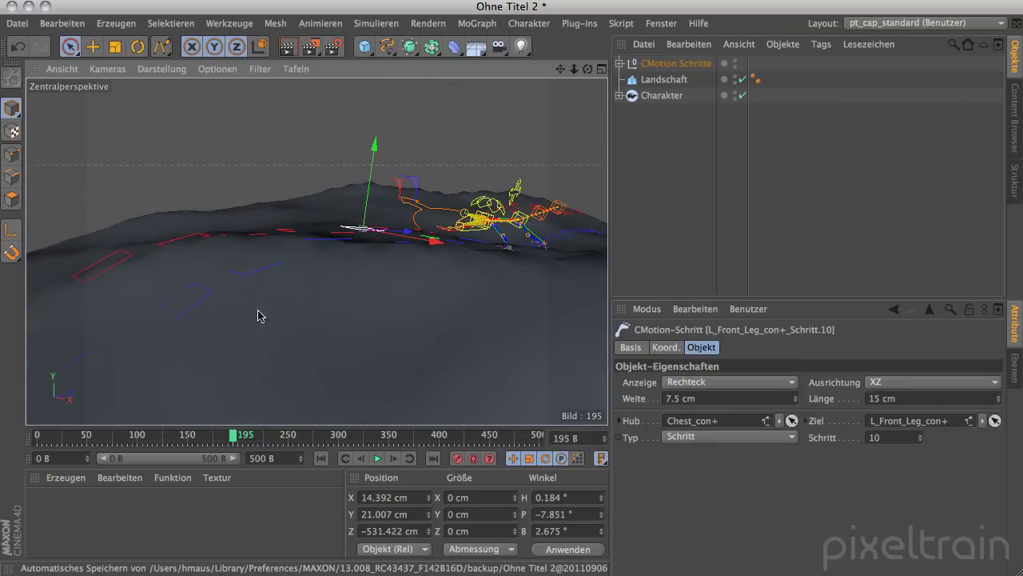